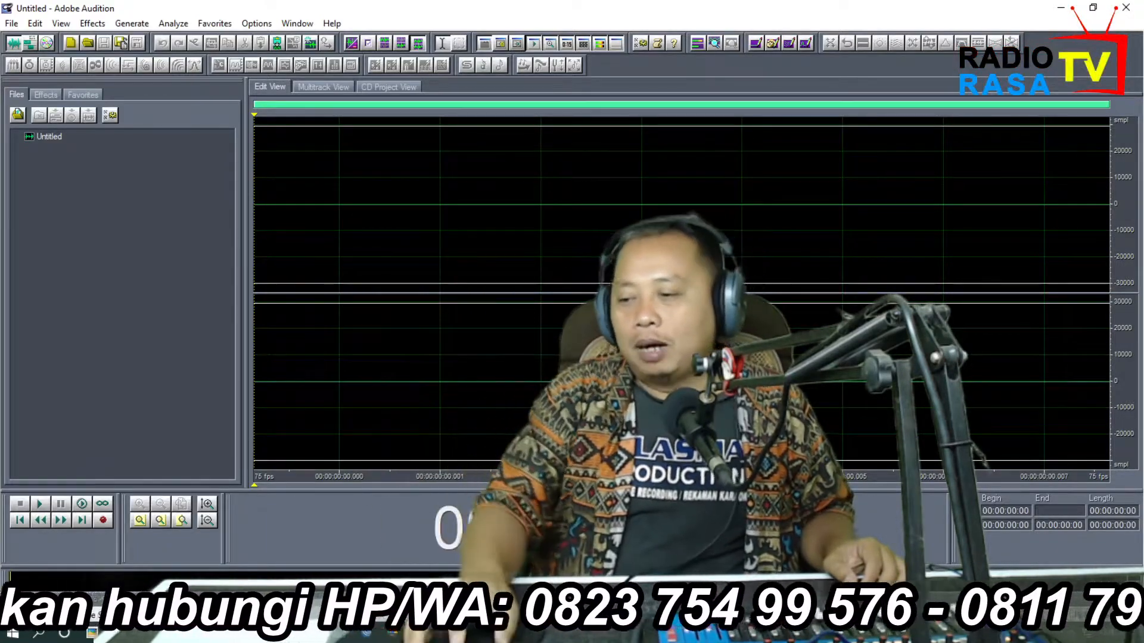
In the multitrack view, import the MP4 file "video karaoke bunga bunga bangsa" from the Downloads\Video folder
key(F12)
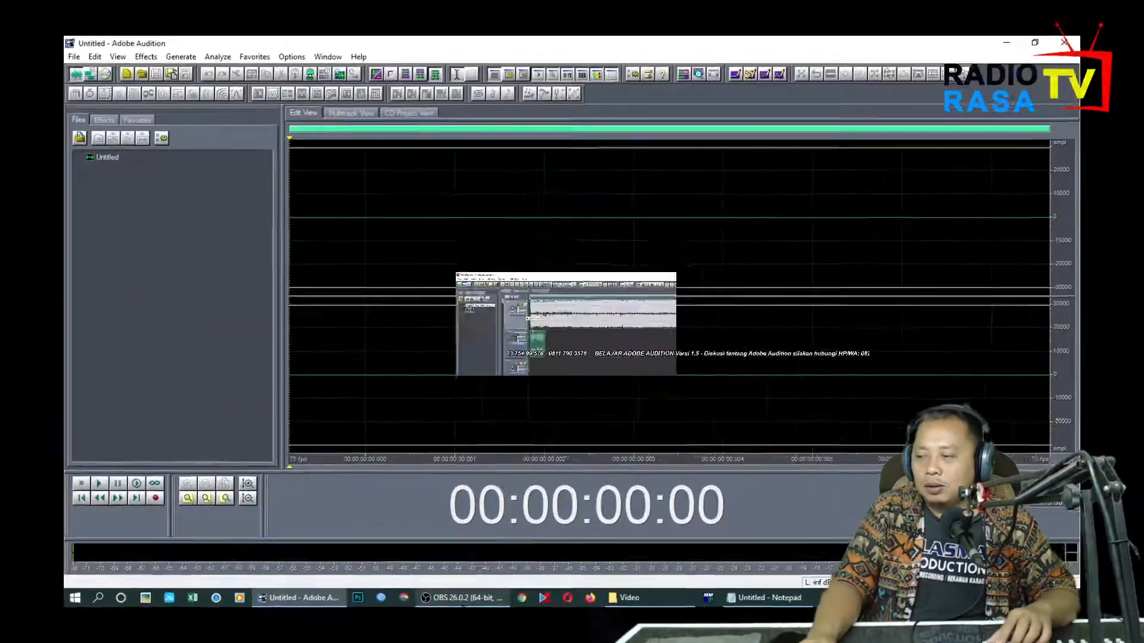
mouse_move(462, 606)
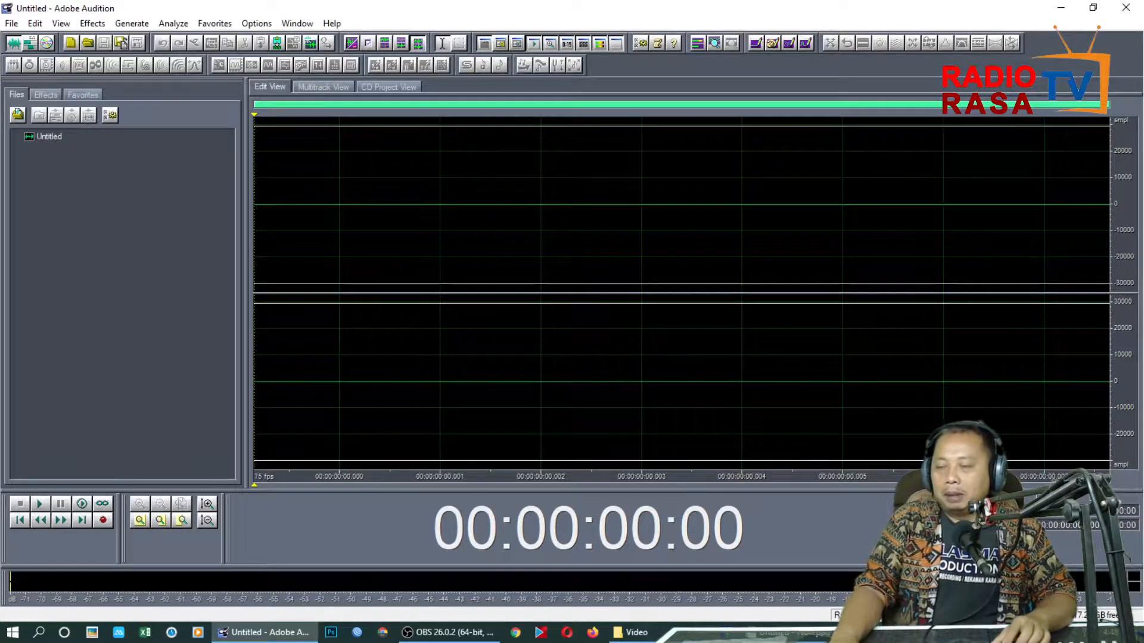
click(27, 47)
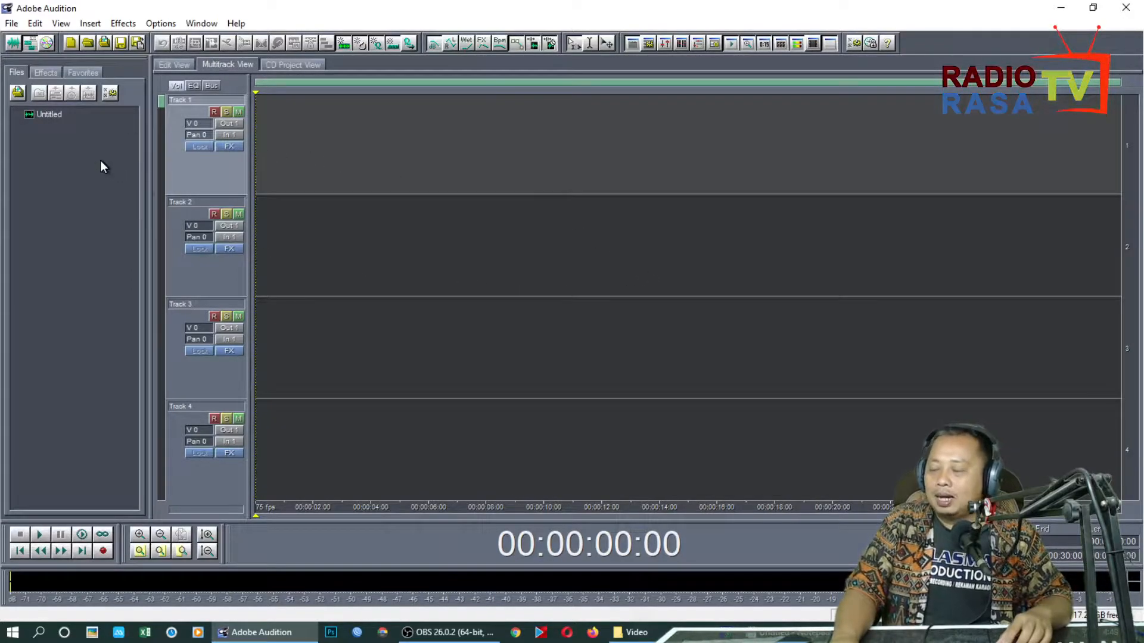
click(12, 23)
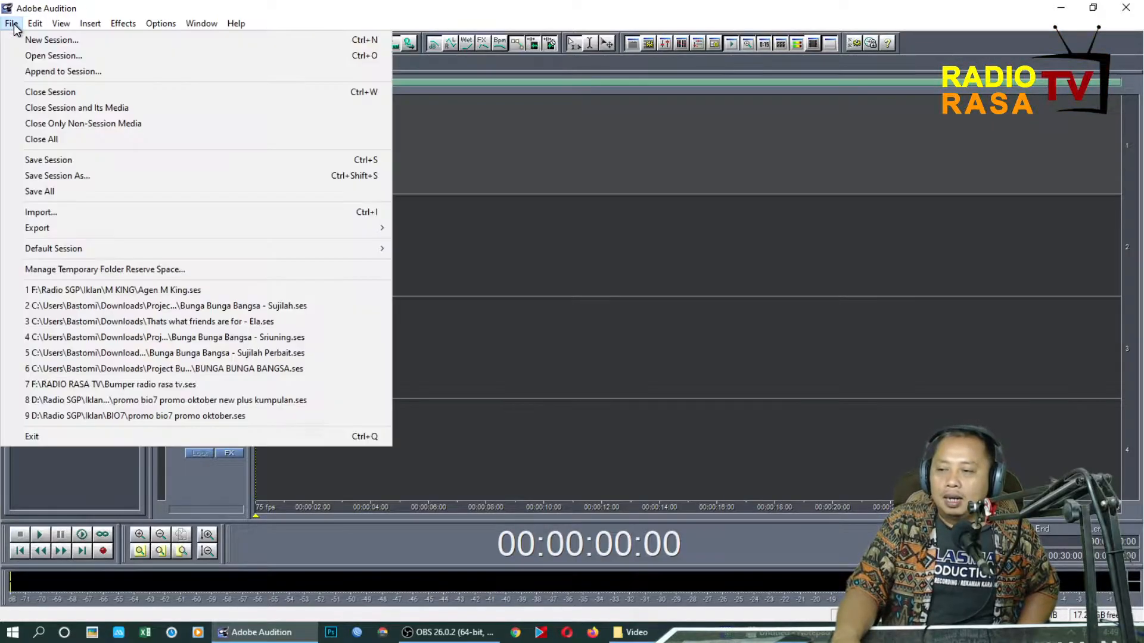
click(46, 213)
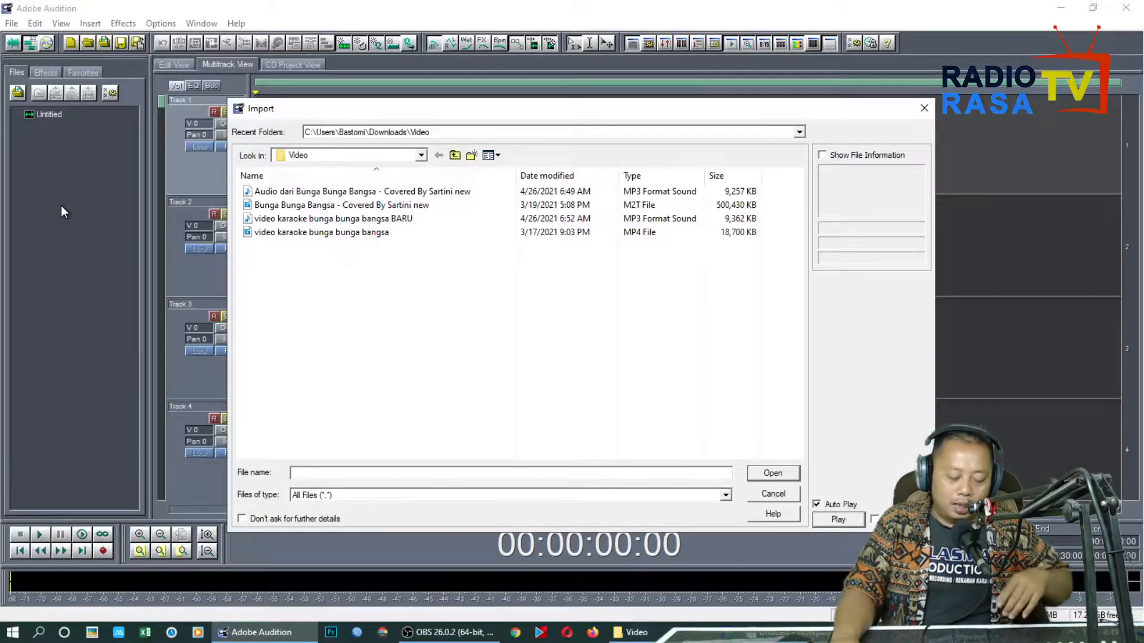
click(386, 154)
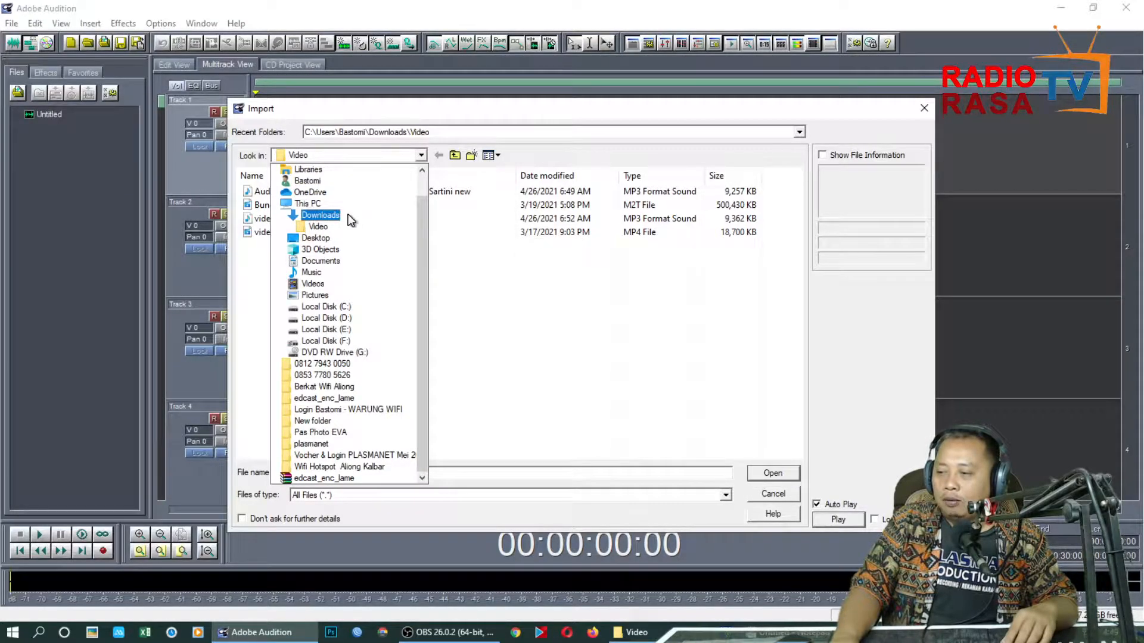
click(322, 228)
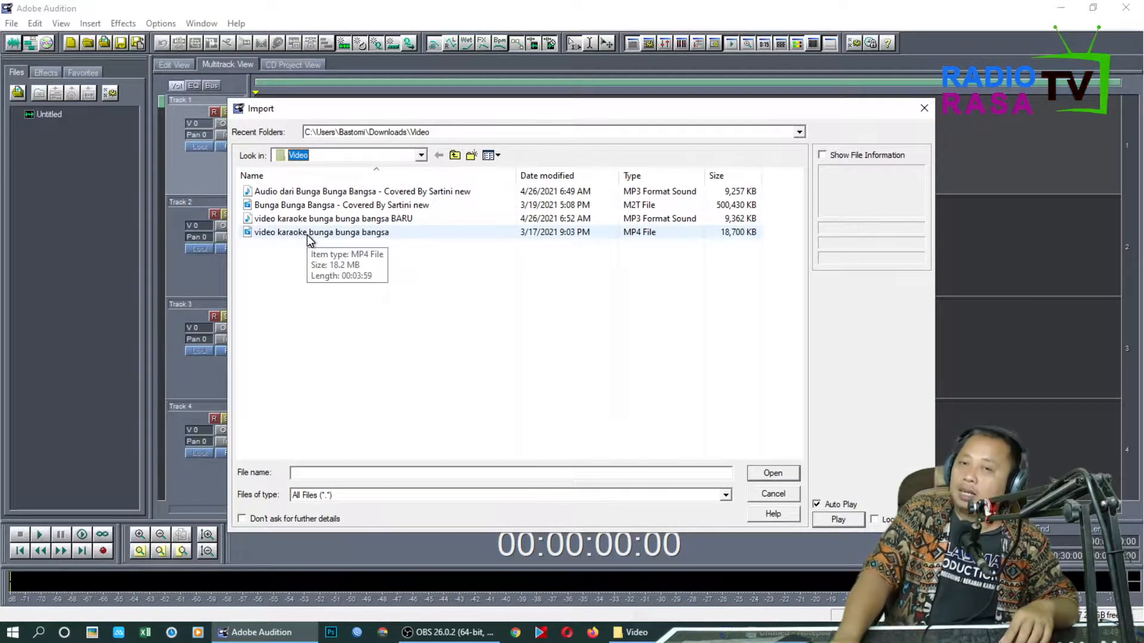
click(309, 233)
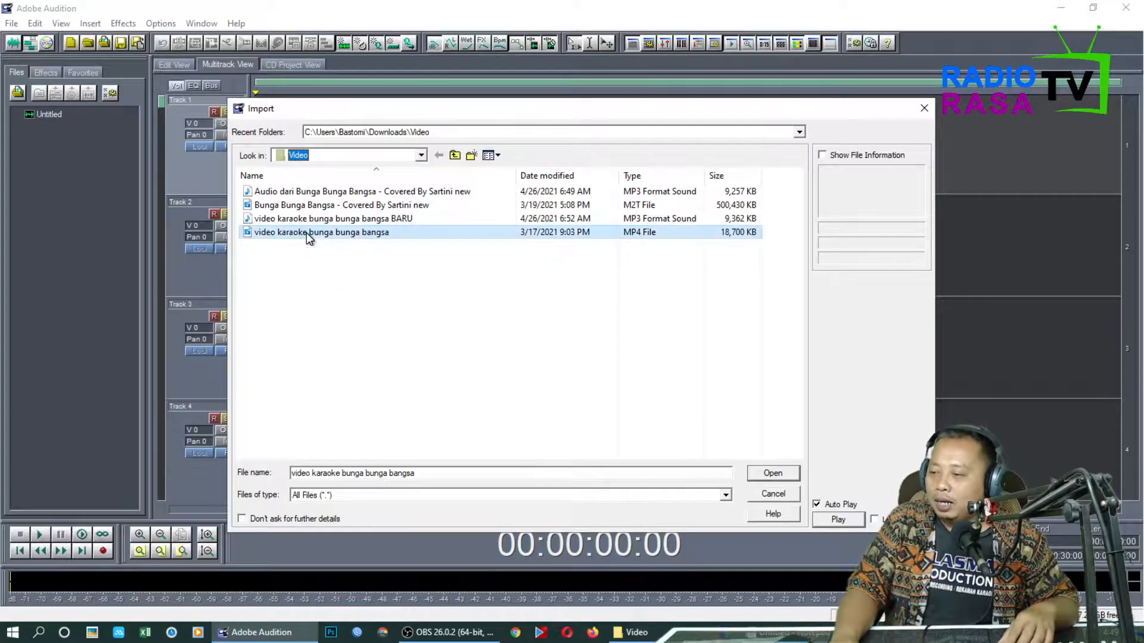
click(773, 473)
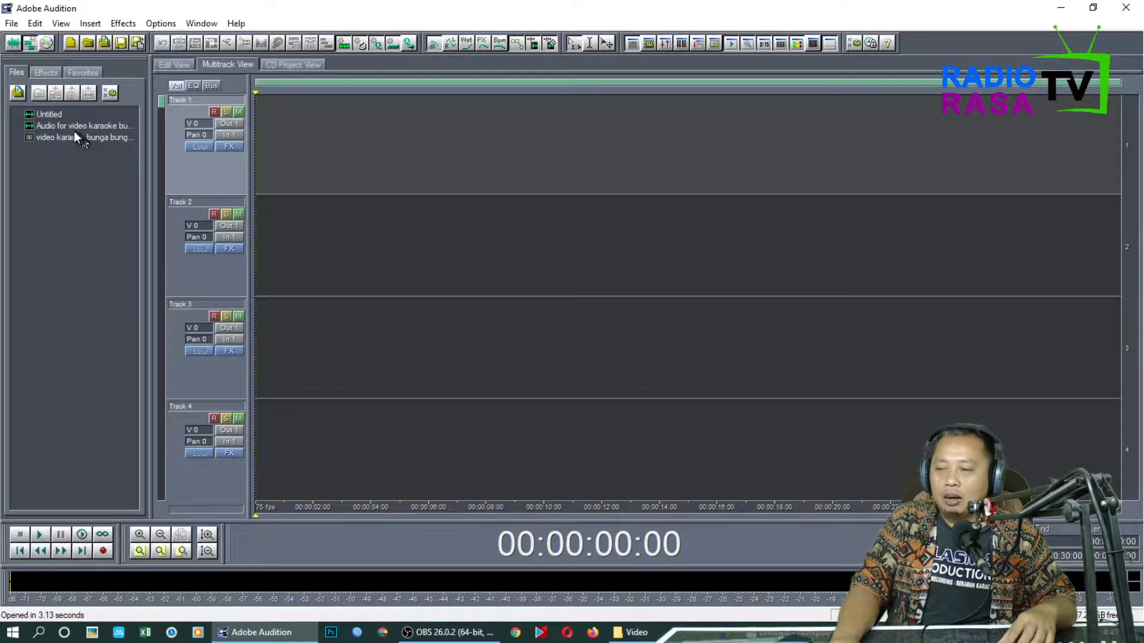
Place the imported karaoke audio on Track 1 and the karaoke video on Track 2
click(43, 126)
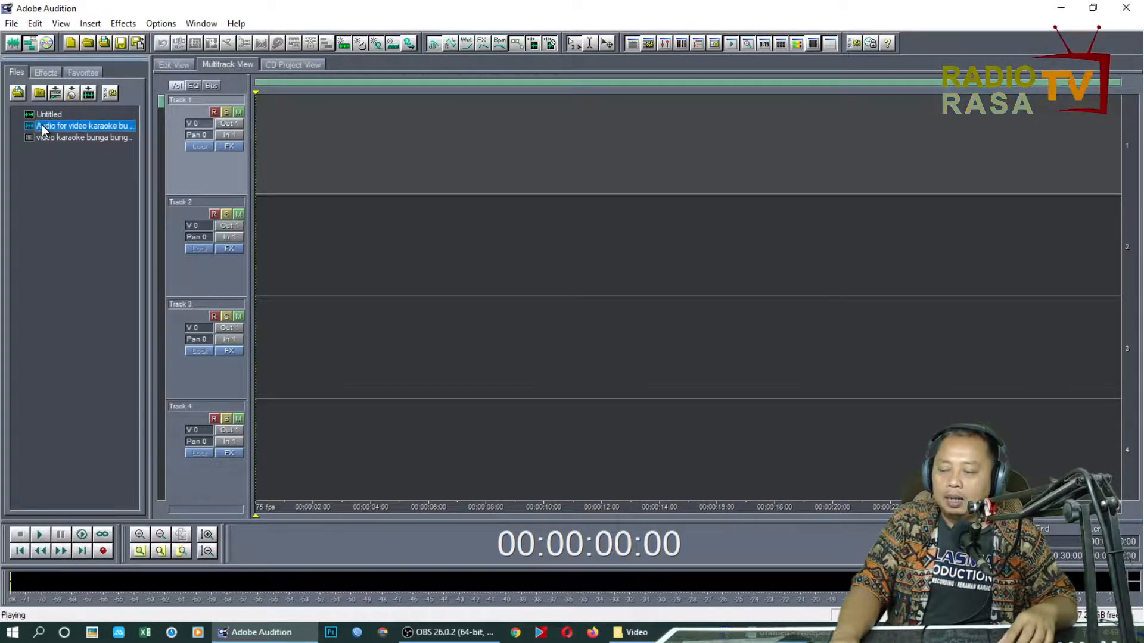
drag(42, 124, 444, 175)
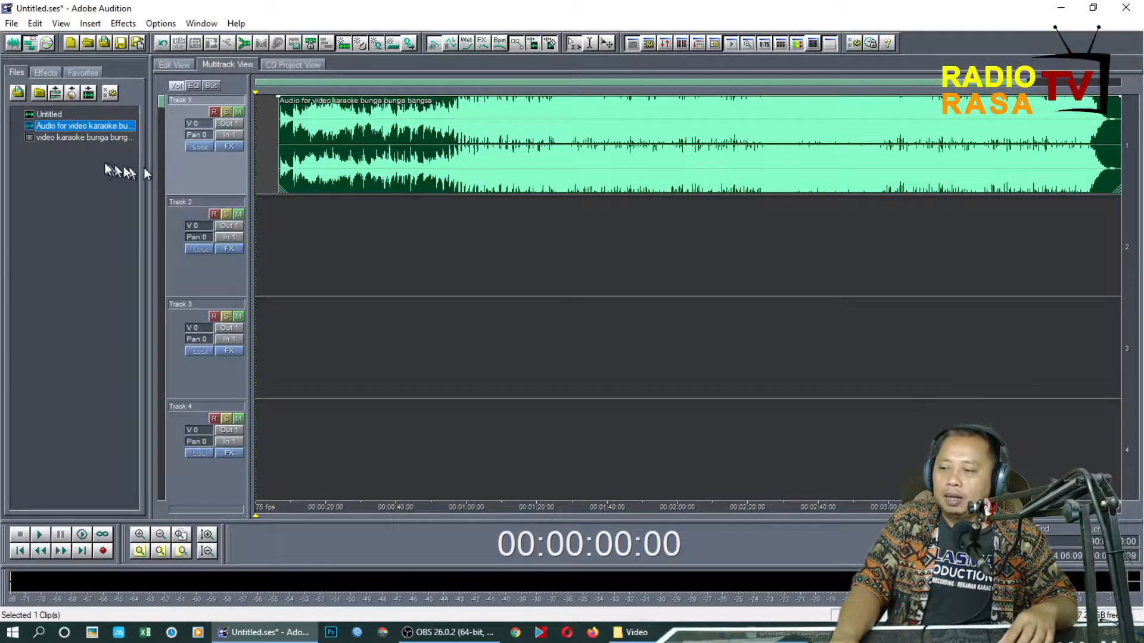
click(91, 137)
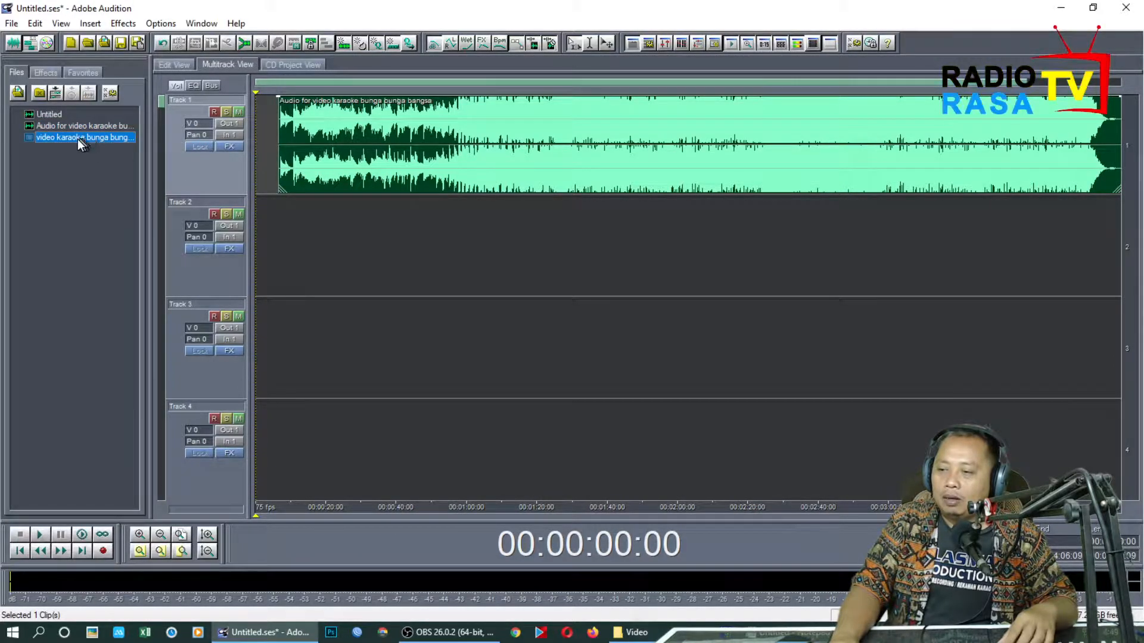
drag(80, 143, 319, 240)
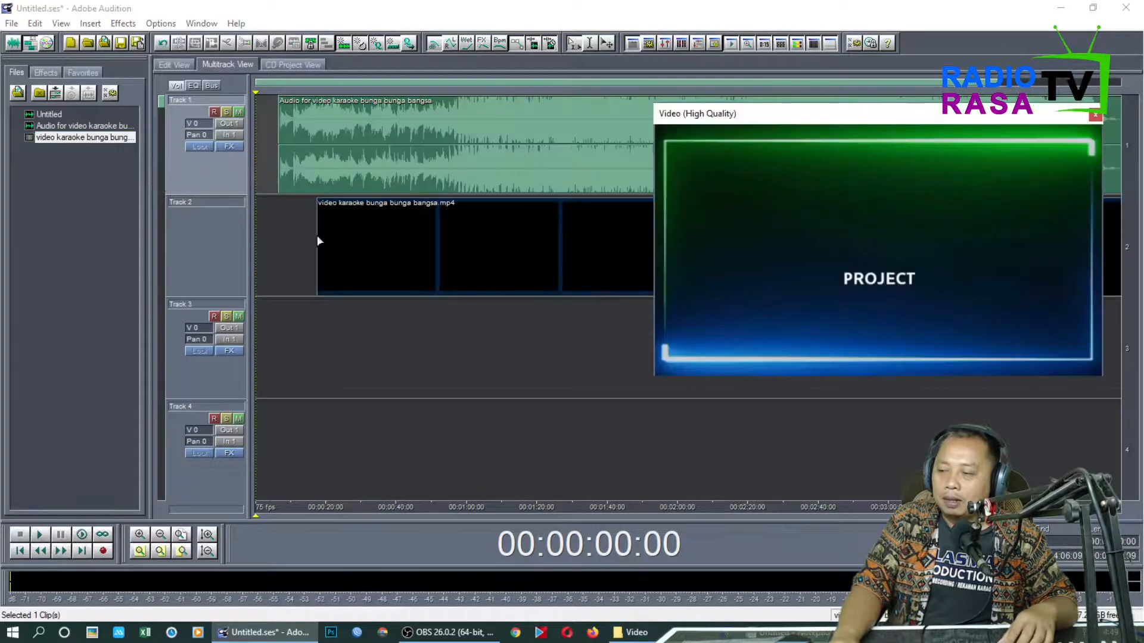
Move the video preview window higher and align the Track 2 video clip's start with the audio clip on Track 1
drag(863, 117, 892, 70)
drag(889, 11, 878, 45)
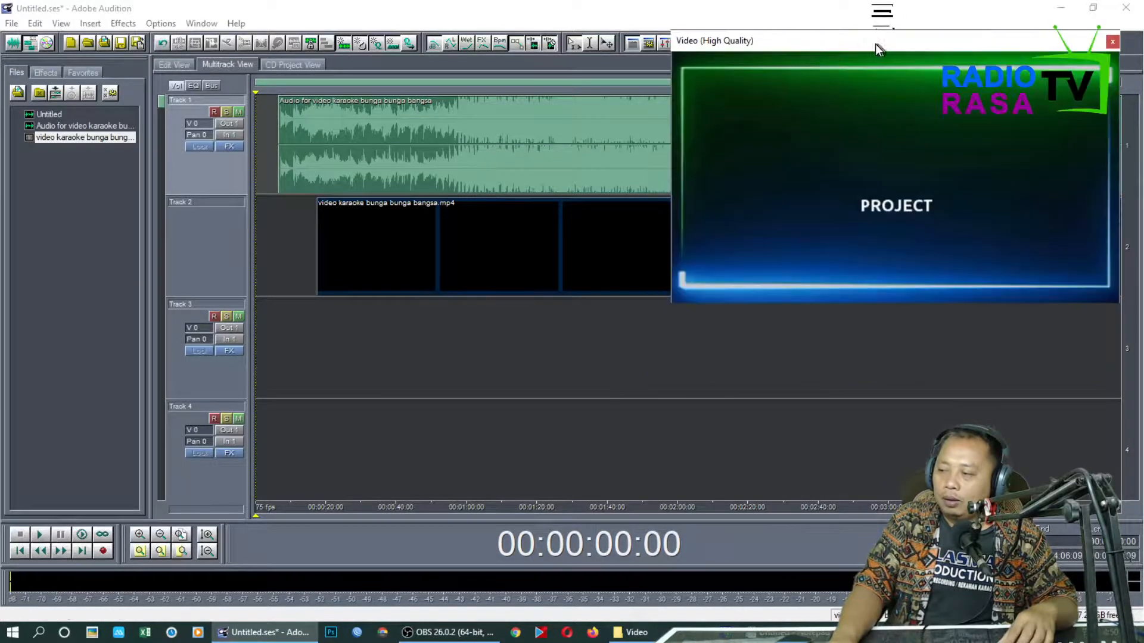
click(369, 230)
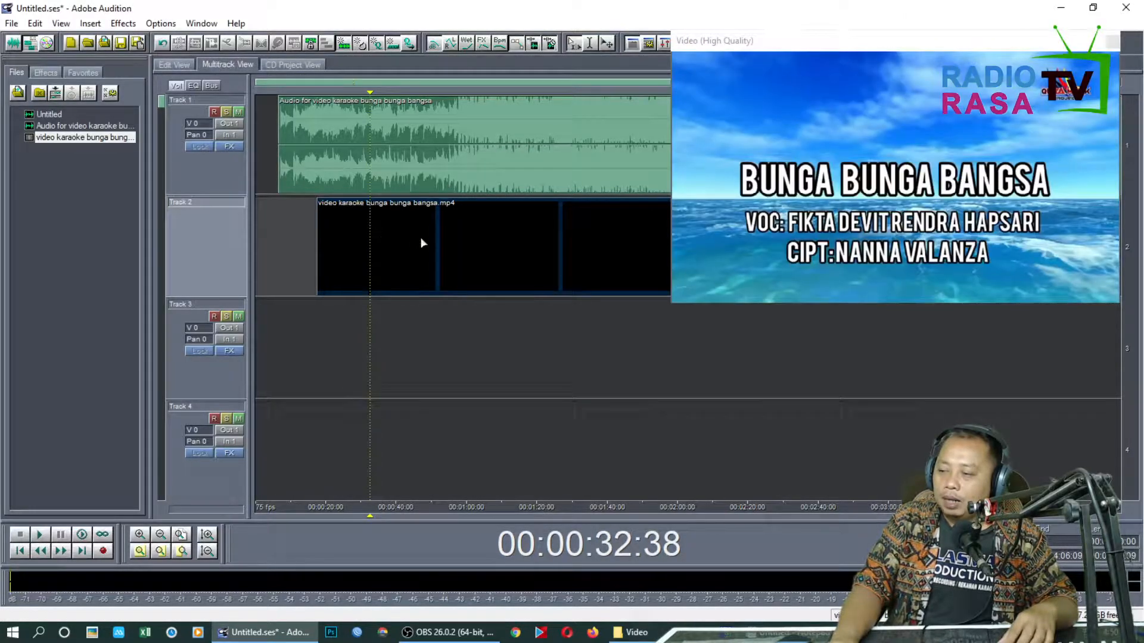
drag(418, 237, 381, 234)
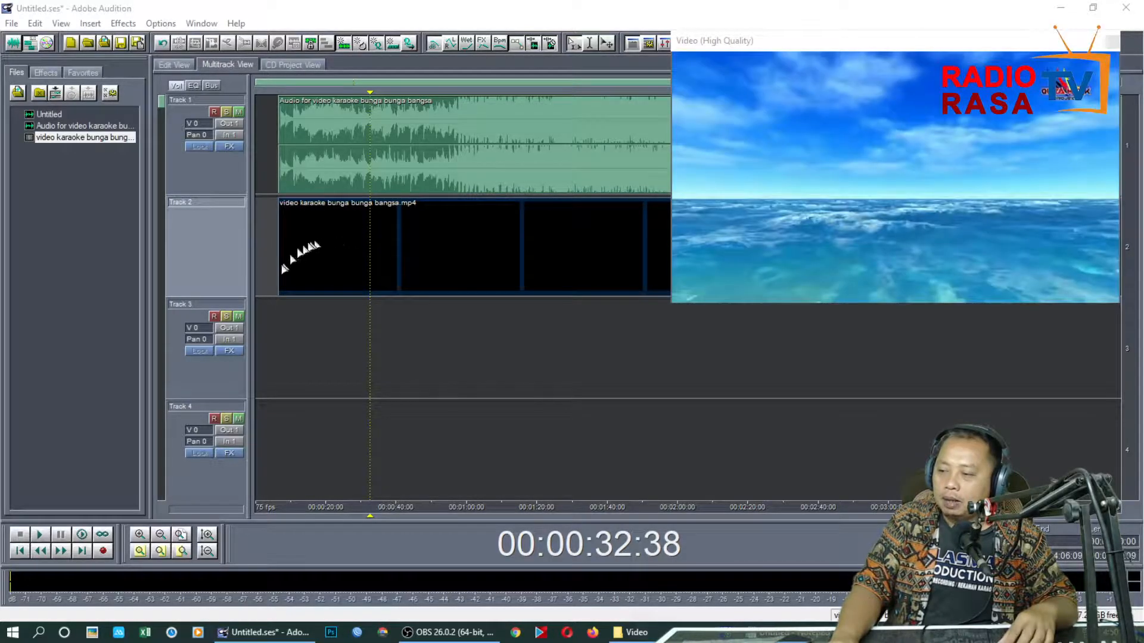
Shift the Track 2 video clip so that it starts slightly before the audio clip on Track 1
click(264, 305)
scroll(268, 482, up, 2)
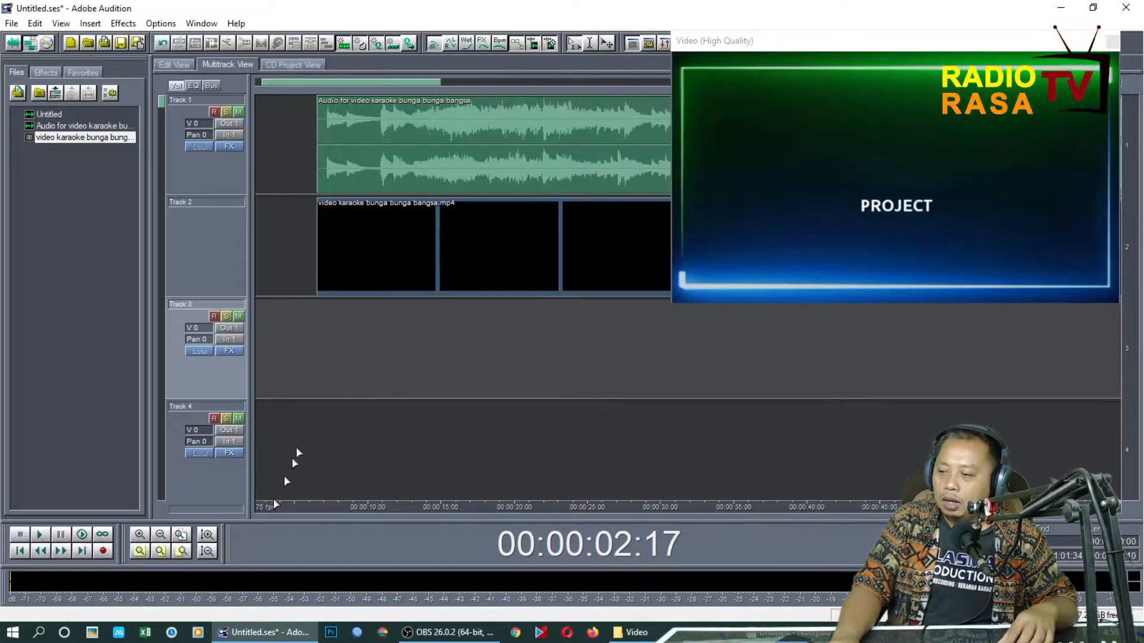
click(405, 159)
click(302, 237)
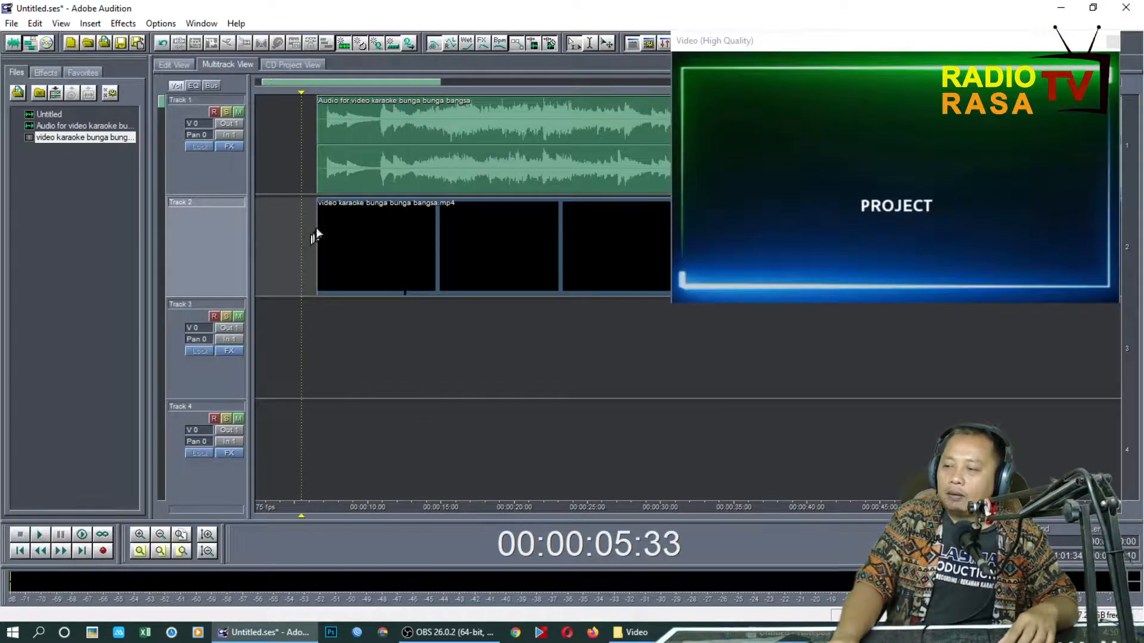
click(317, 236)
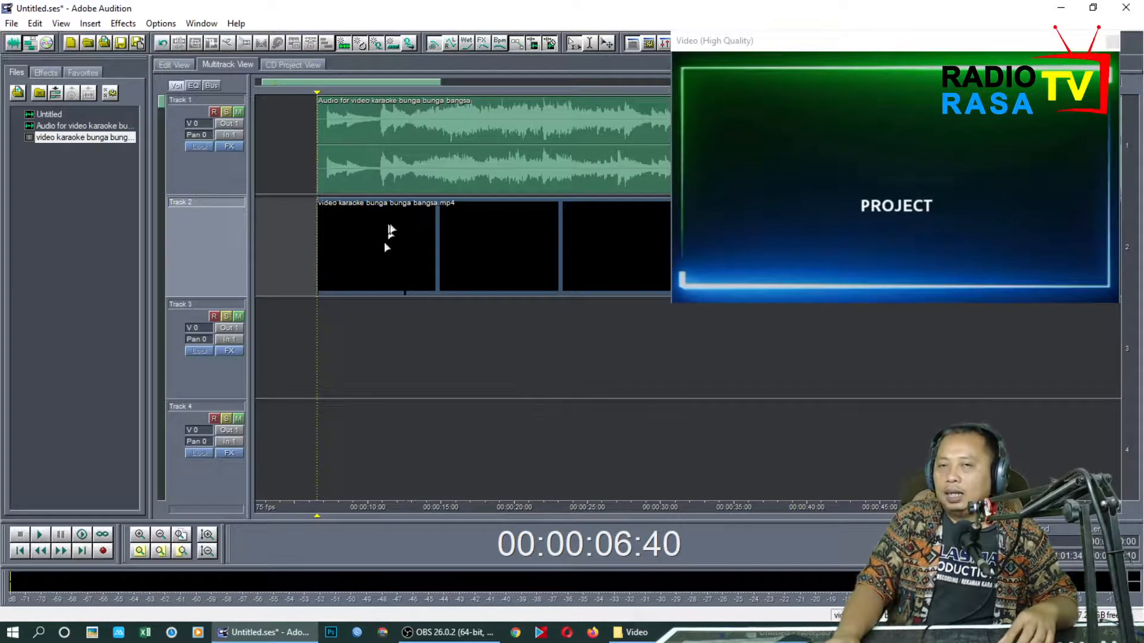
click(444, 276)
drag(445, 275, 433, 272)
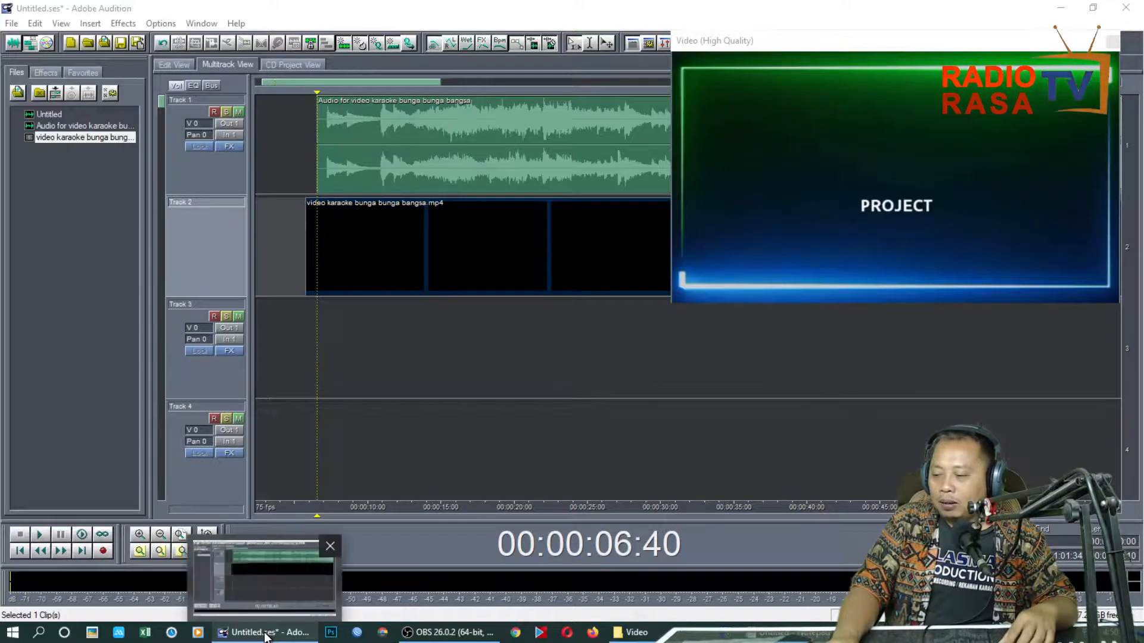
Arm Track 3 for recording and place the start cursor at 00:00:05:00 in the multitrack session
mouse_move(483, 639)
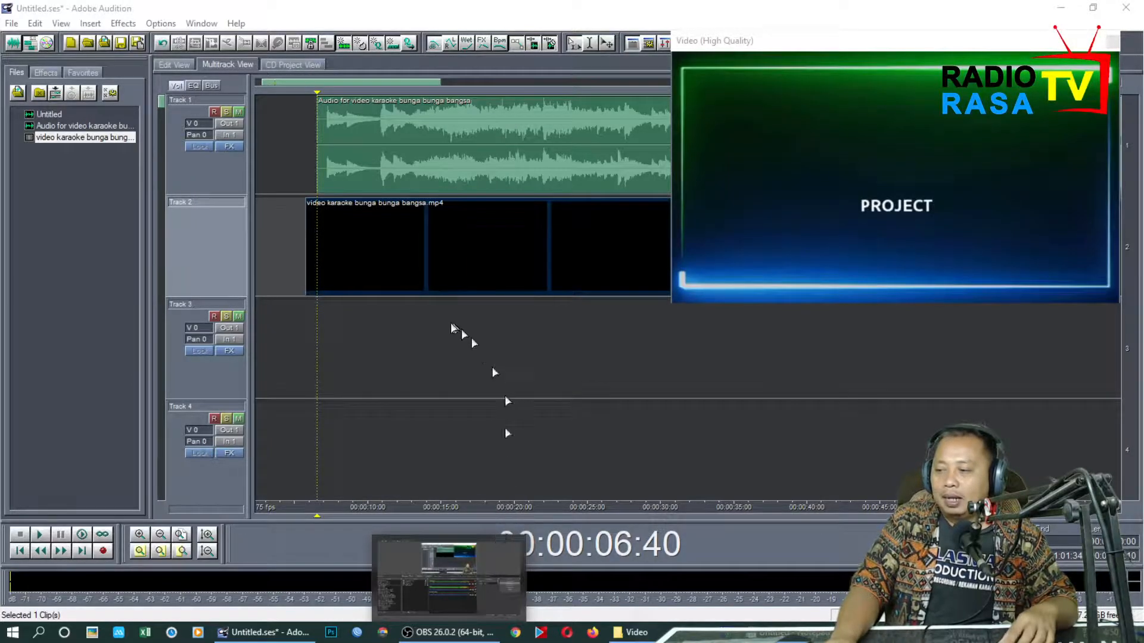
click(337, 324)
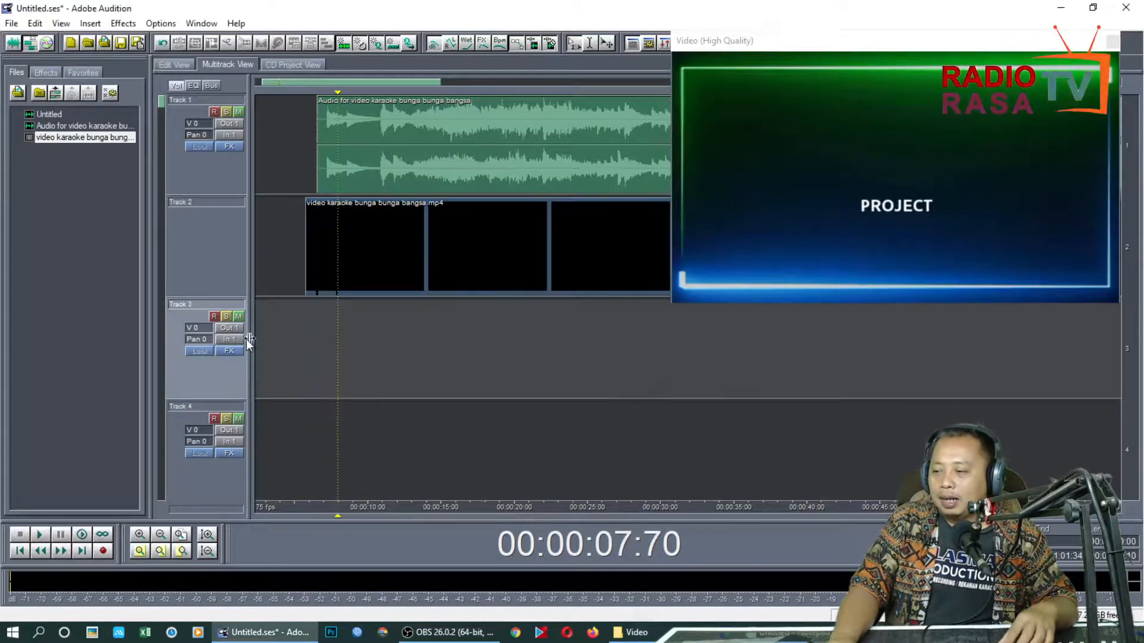
click(217, 319)
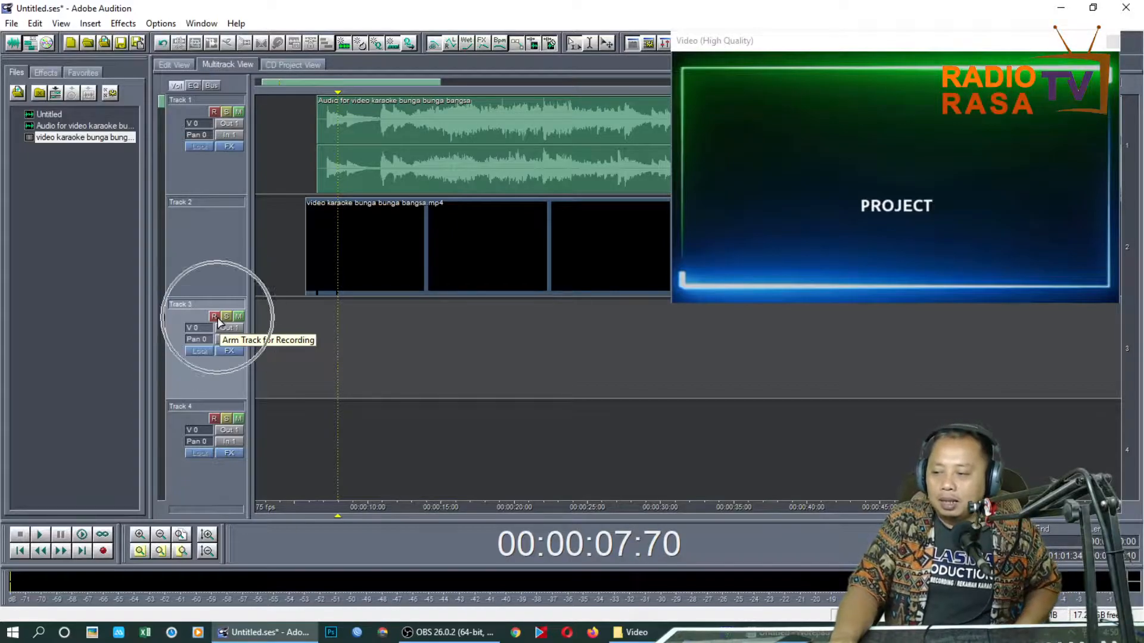
click(294, 334)
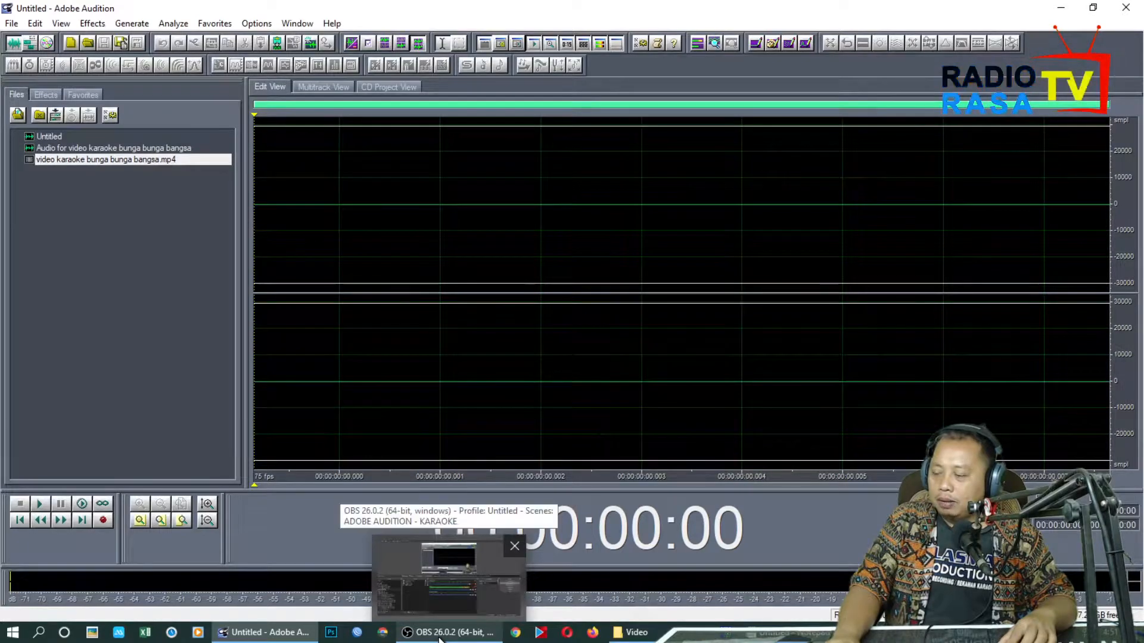
click(30, 46)
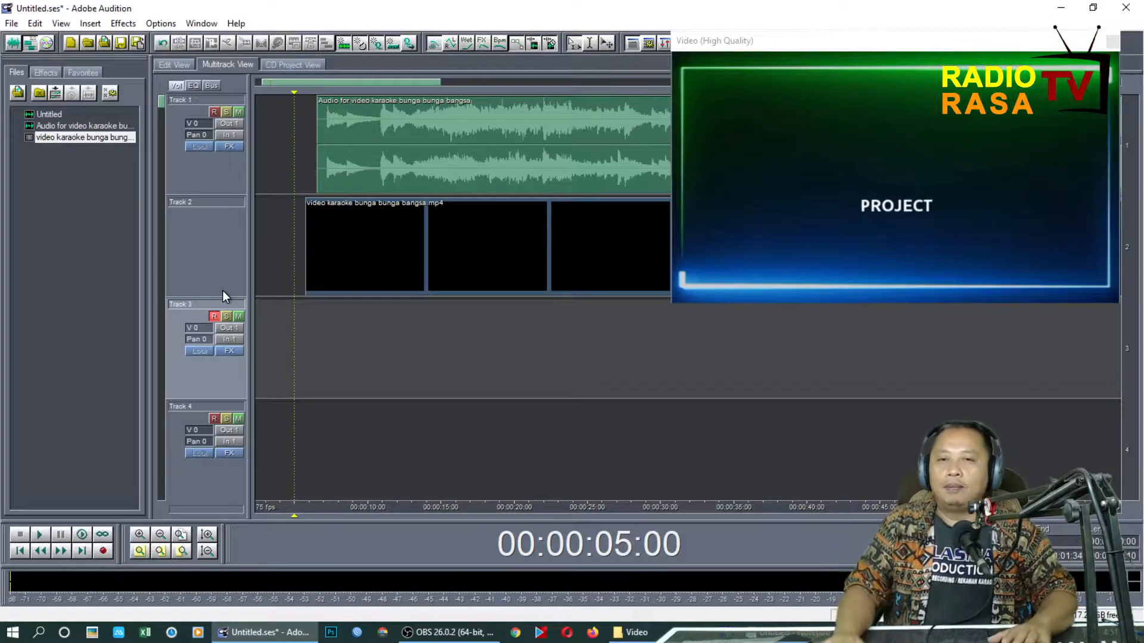
Record the vocal on Track 3 from 00:00:05:00 through the end of the karaoke song, and stop the recording
click(103, 551)
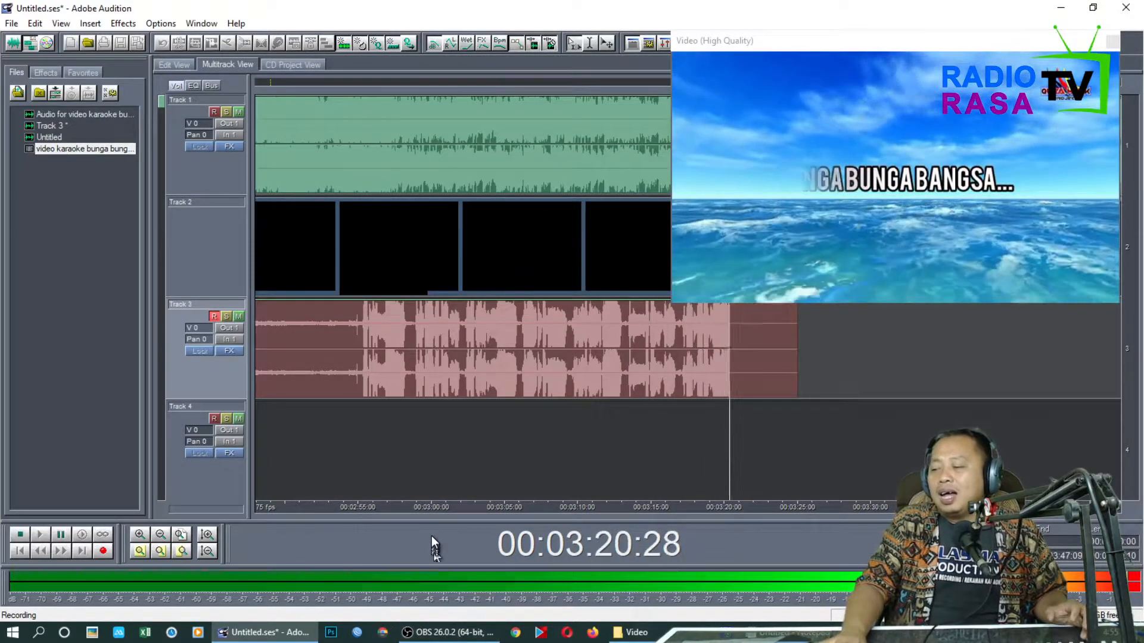
mouse_move(455, 638)
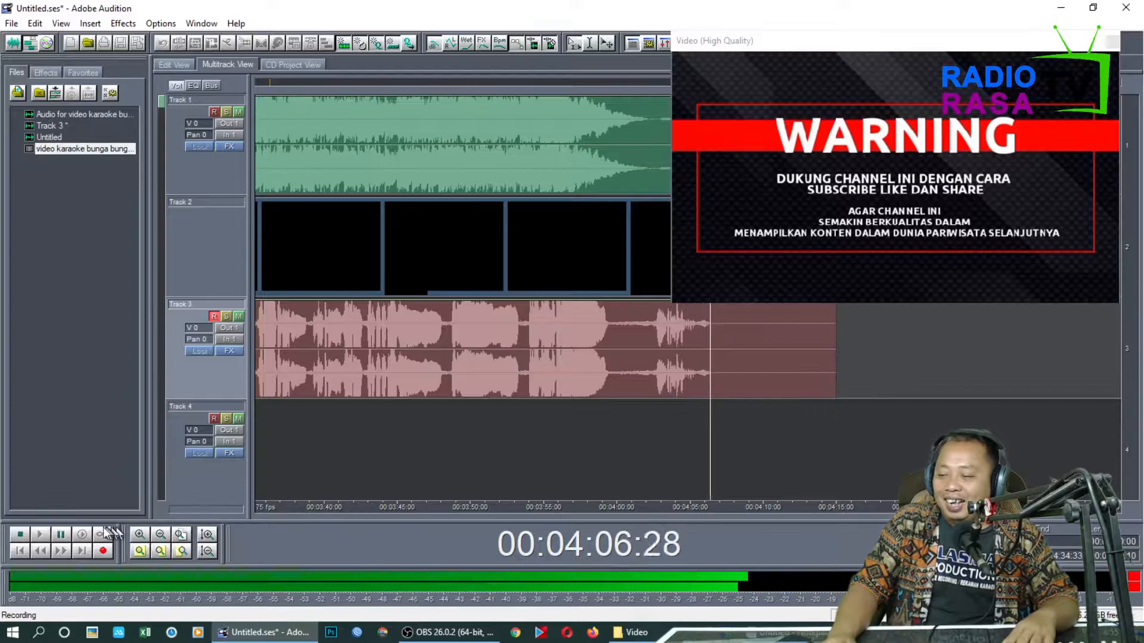
click(19, 535)
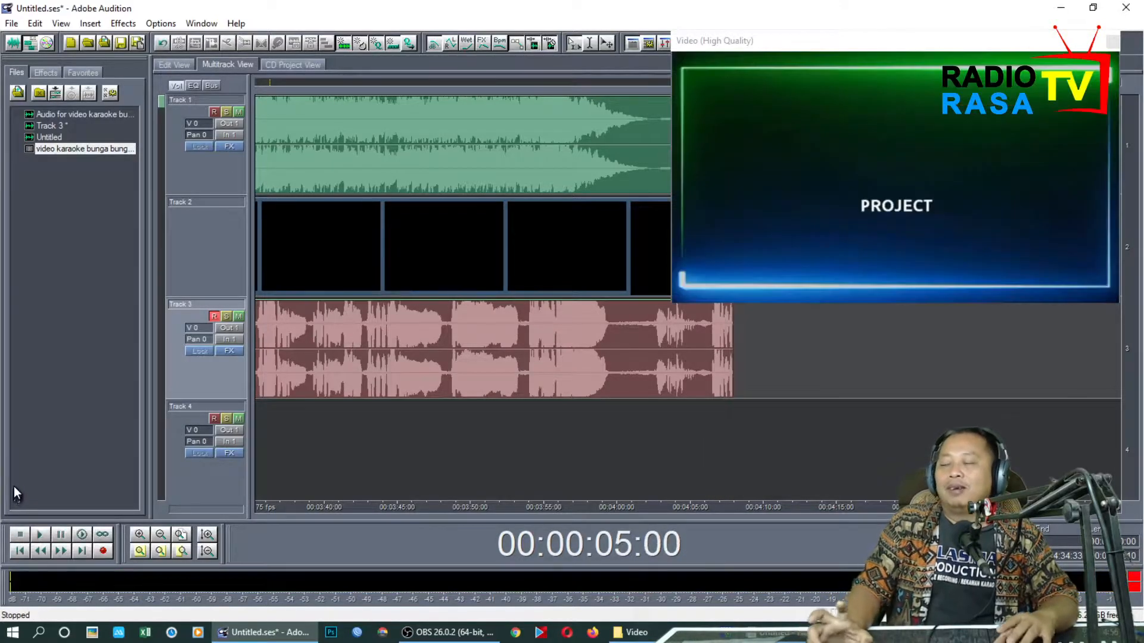
Open the recorded Track 3 vocal in the waveform editor and listen to it from about 10 seconds and about 26 seconds
click(181, 534)
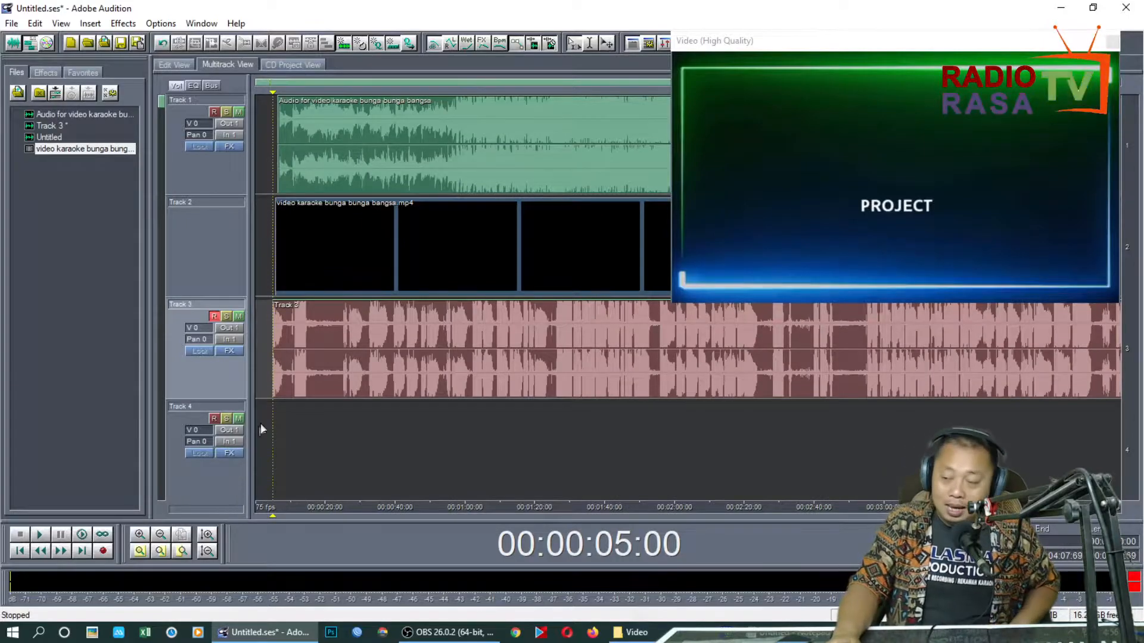
double_click(290, 357)
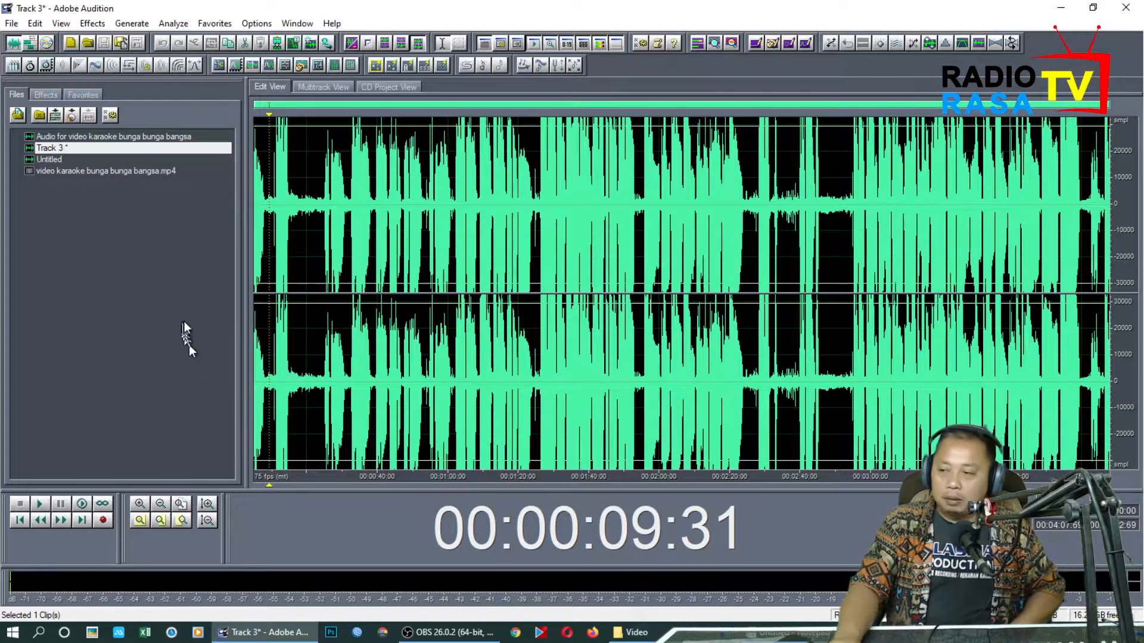
click(274, 209)
key(space)
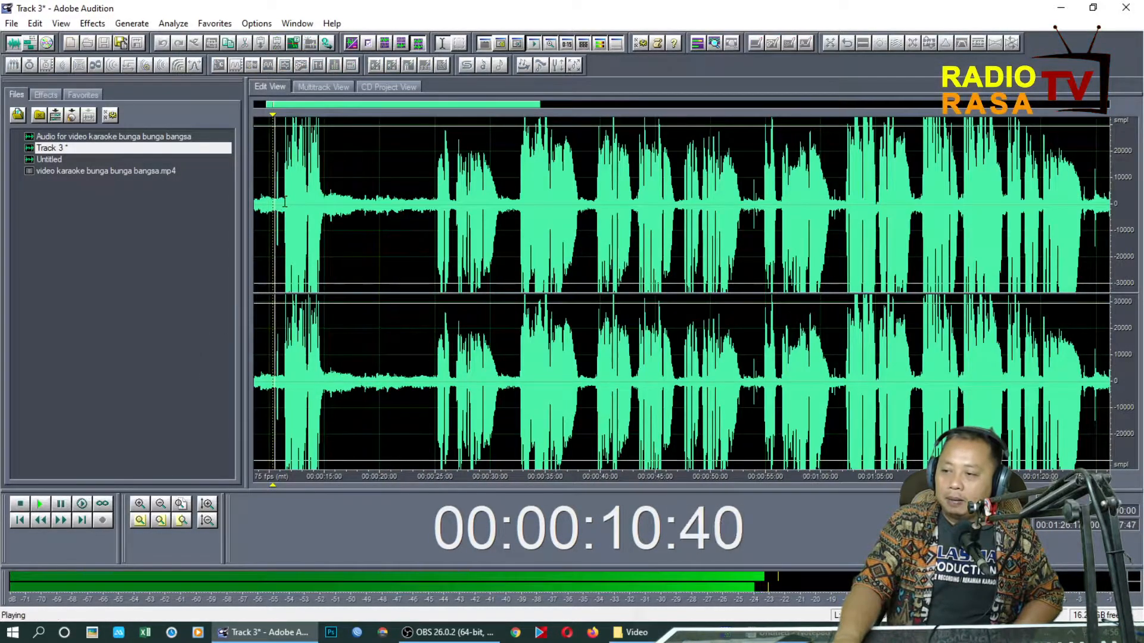
scroll(278, 204, up, 2)
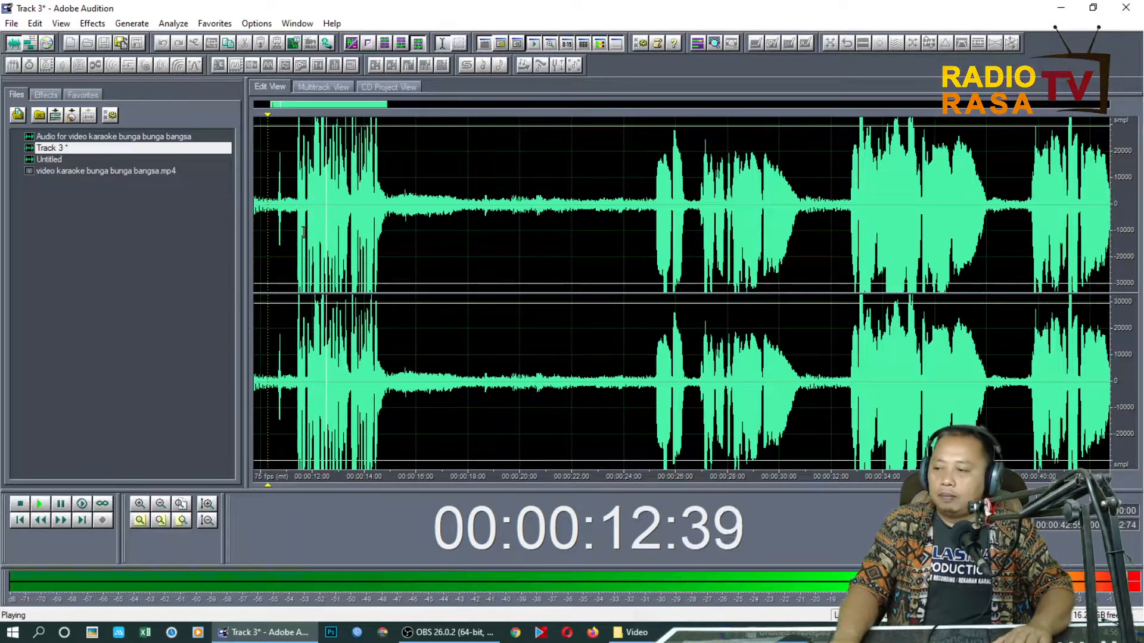
click(669, 221)
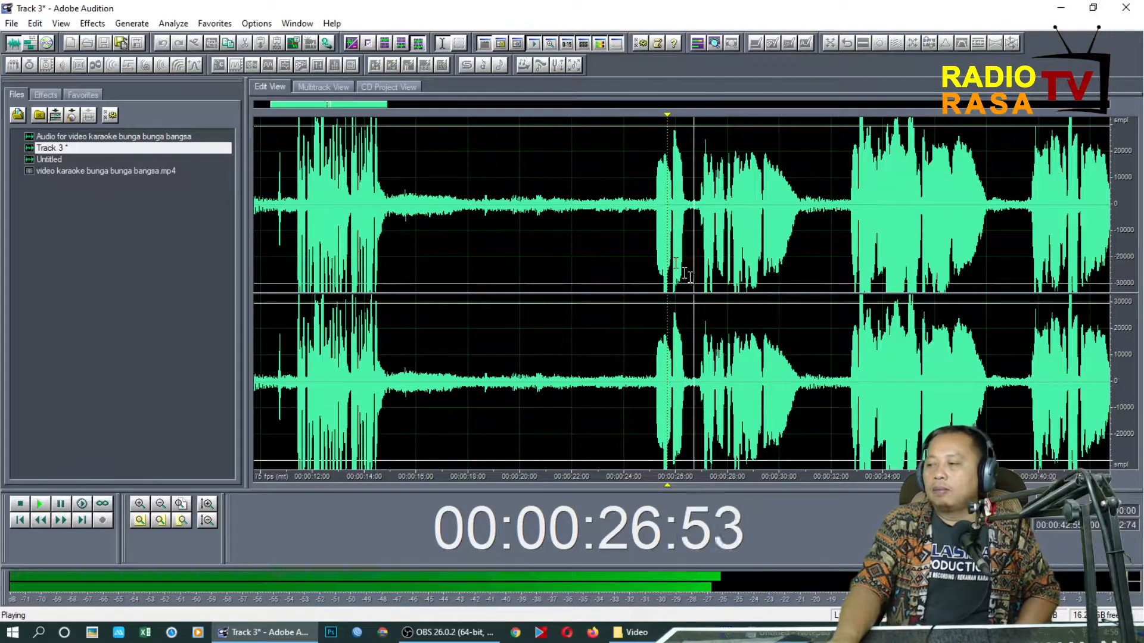
scroll(703, 272, down, 2)
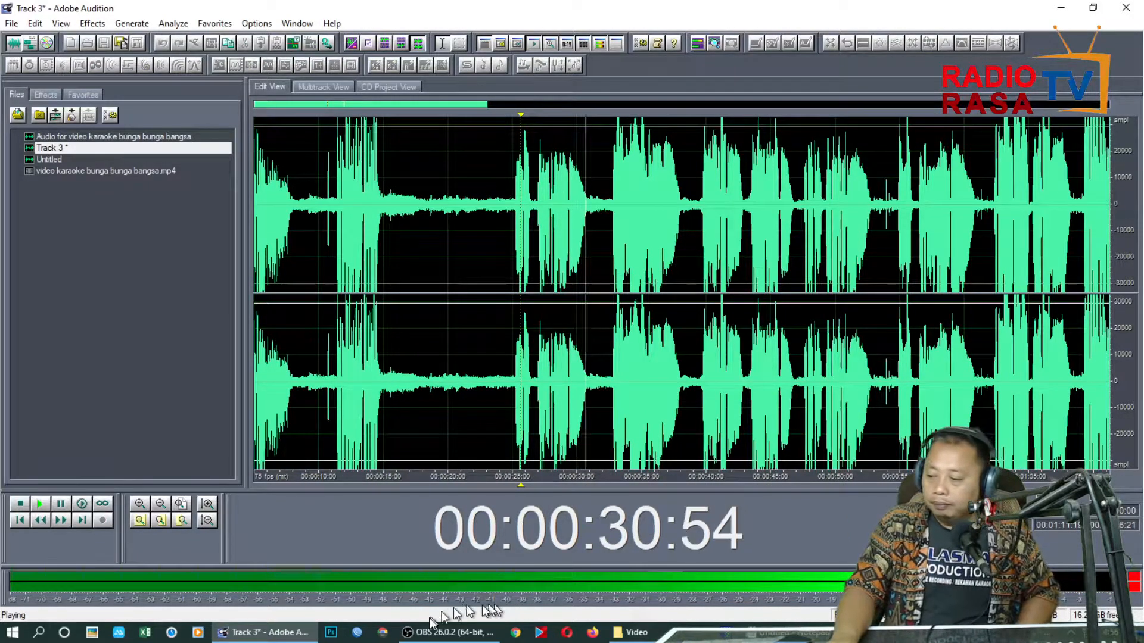
mouse_move(431, 637)
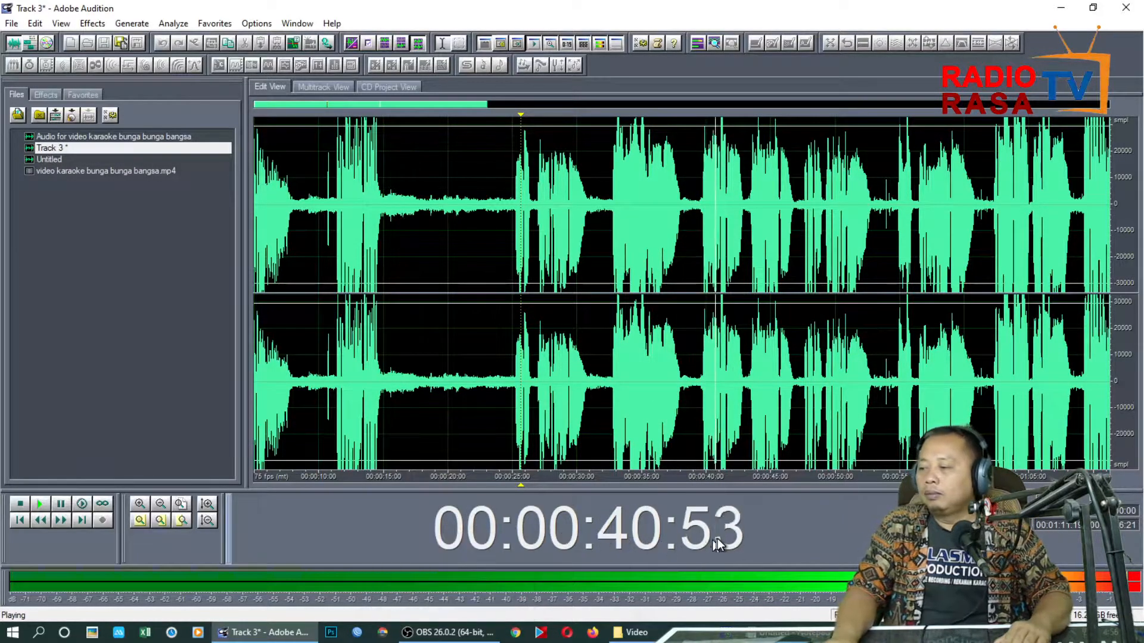
Listen to the last phrases of the recorded Track 3 vocal from about 00:03:48 in the waveform editor
key(space)
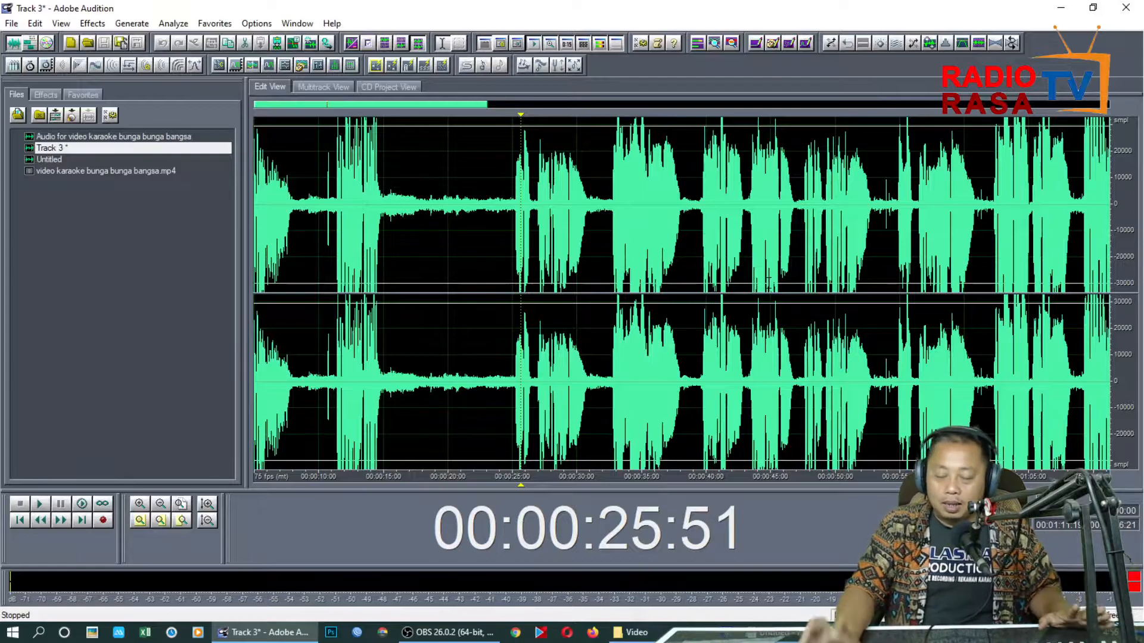
scroll(750, 285, down, 2)
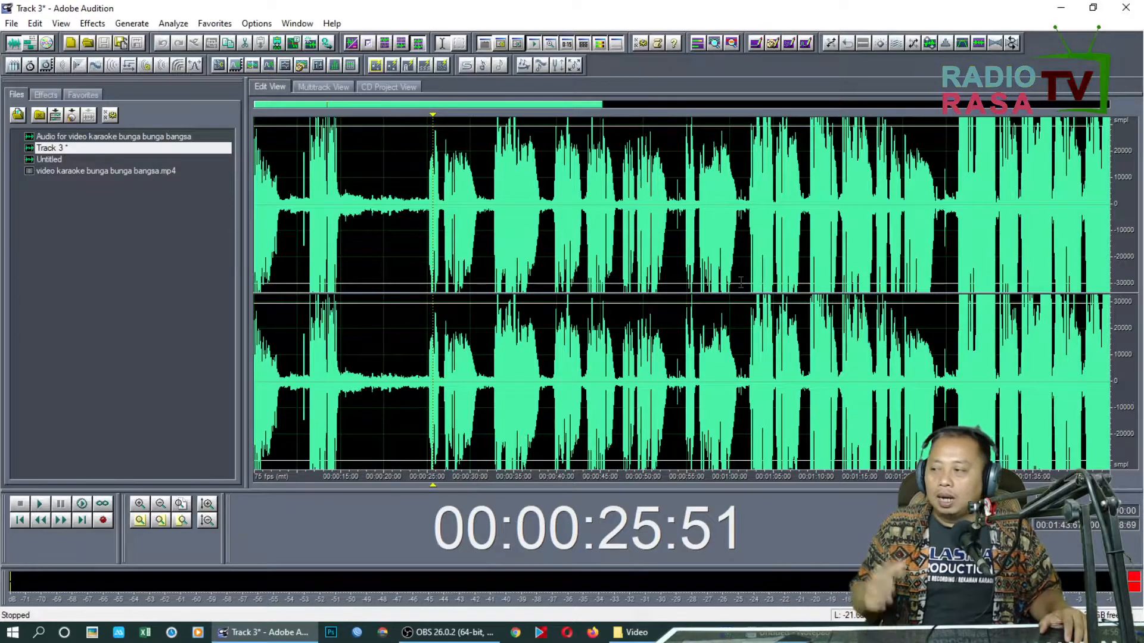
scroll(740, 282, down, 3)
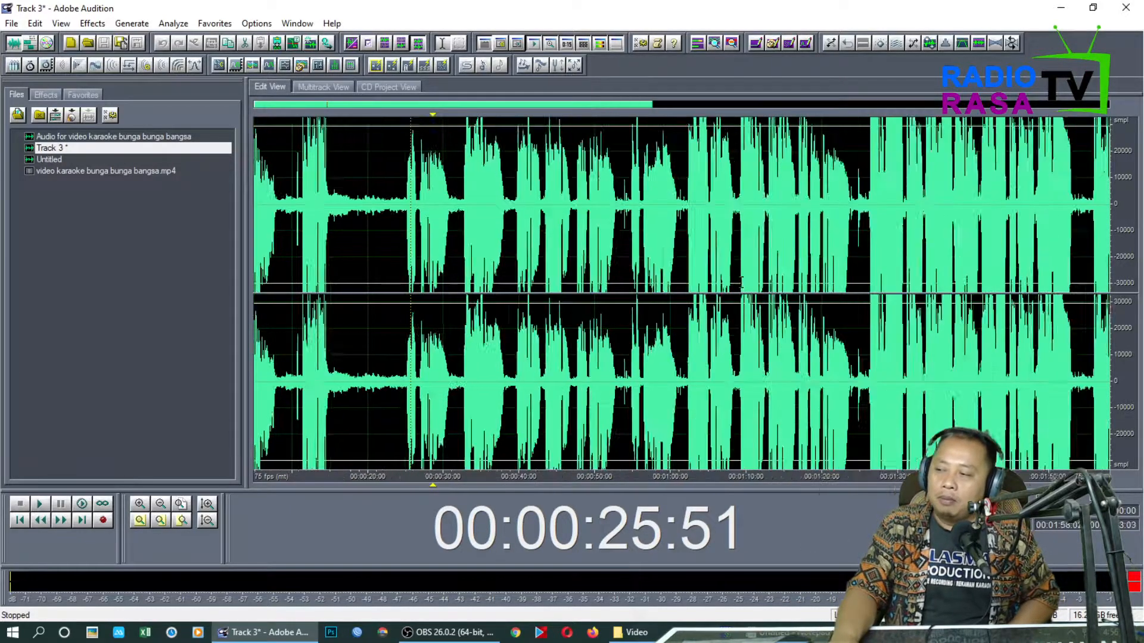
click(1077, 216)
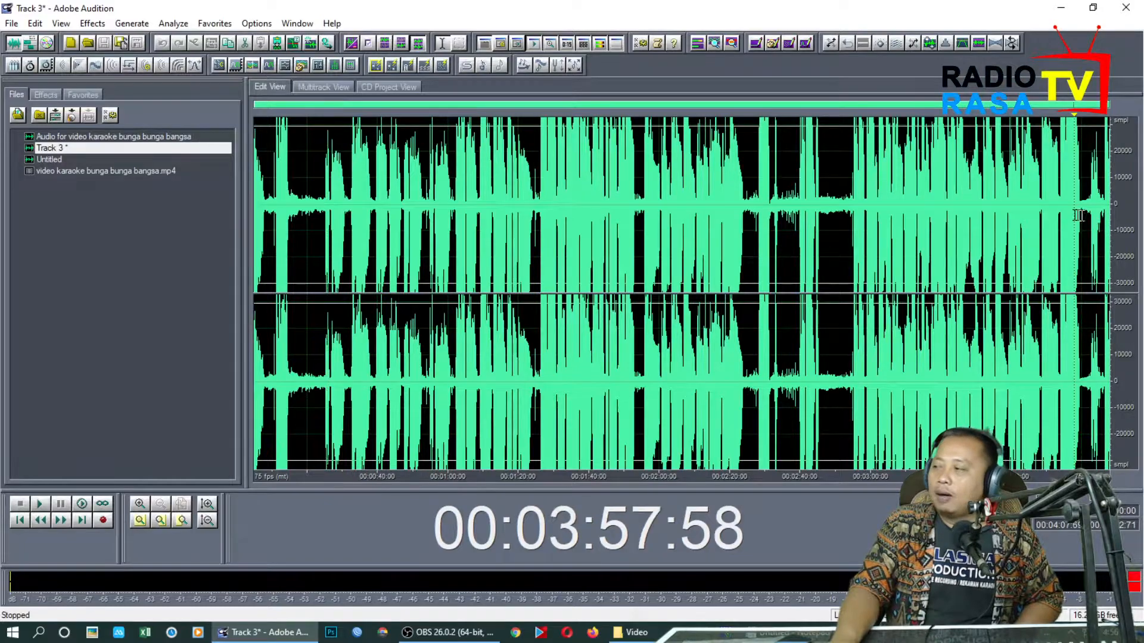
scroll(1074, 216, up, 5)
click(1019, 215)
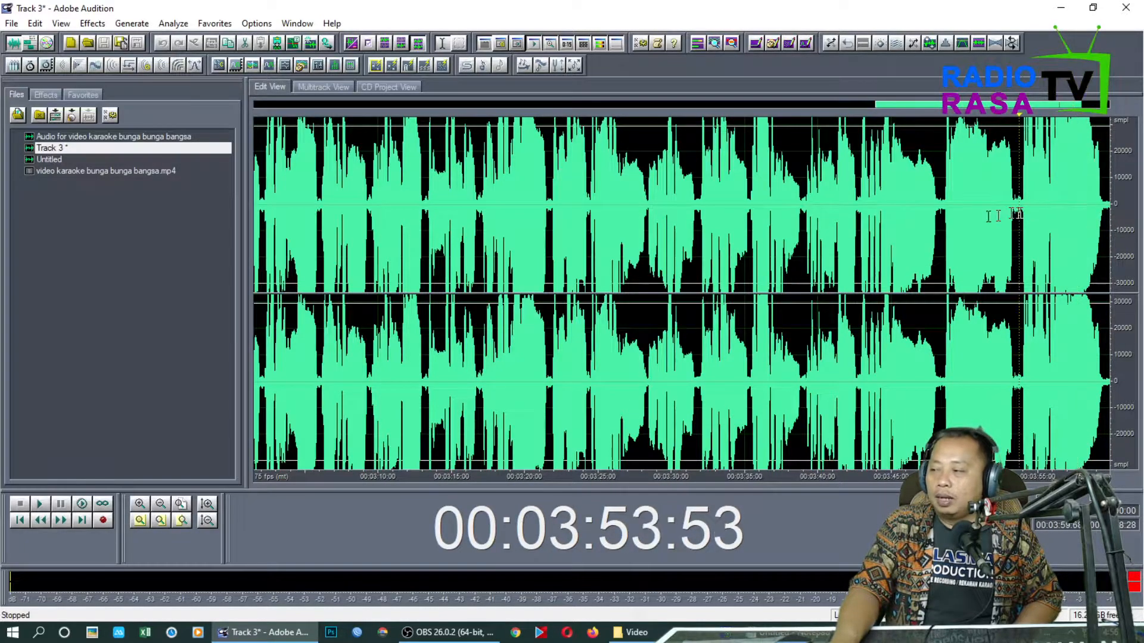
click(941, 215)
key(space)
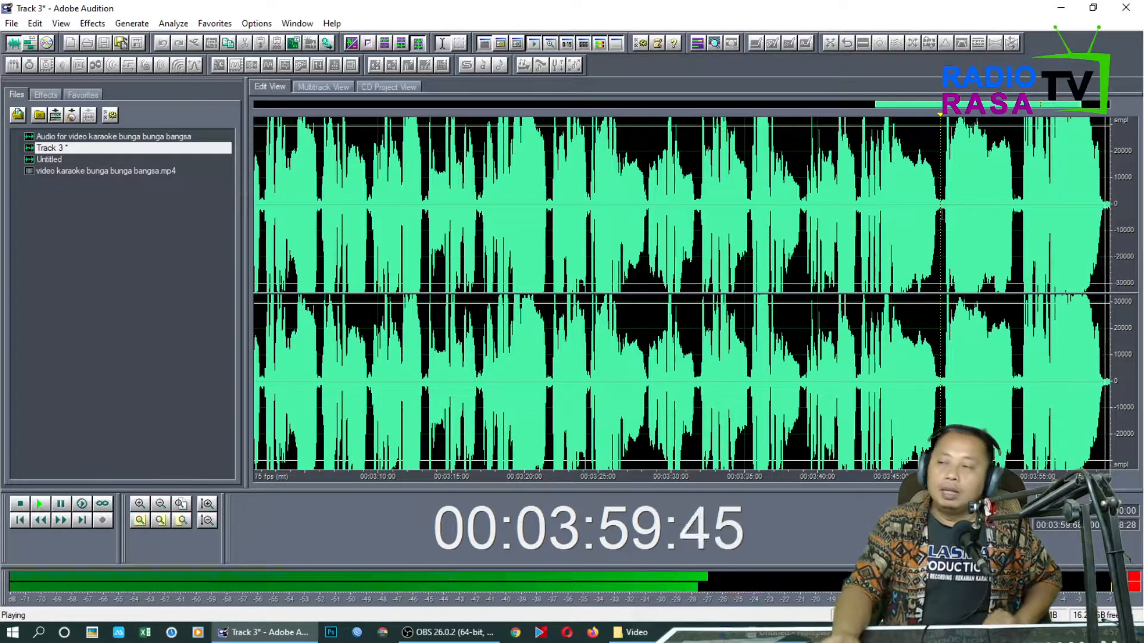
key(space)
scroll(945, 223, down, 4)
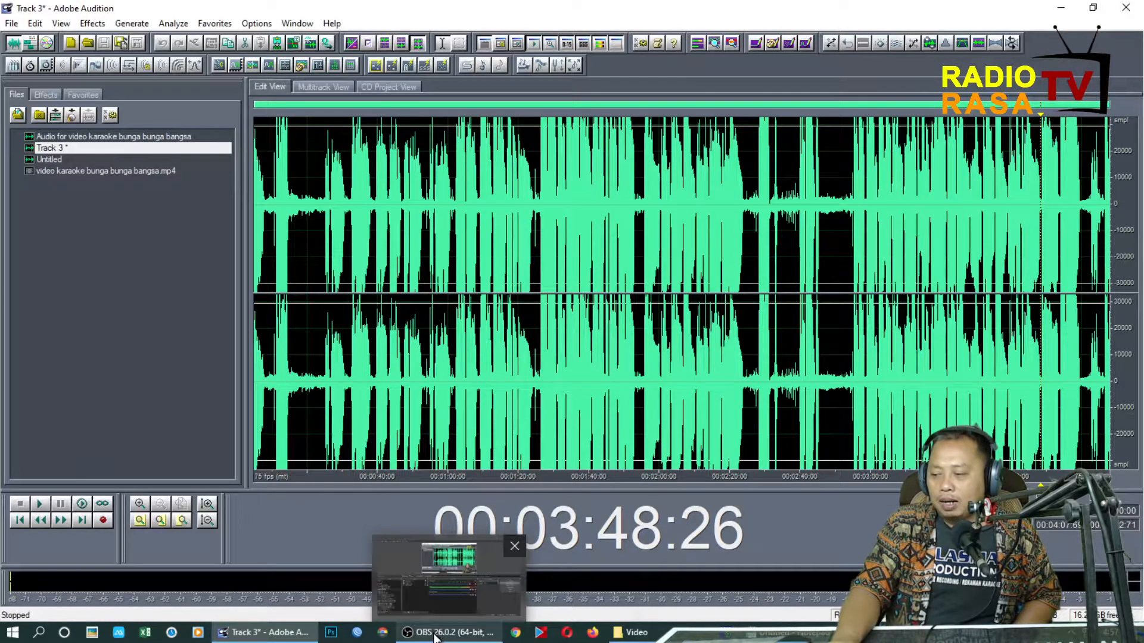
Return to the multitrack session and listen to the vocal with the karaoke music from about 00:00:15 into the first verse
click(31, 46)
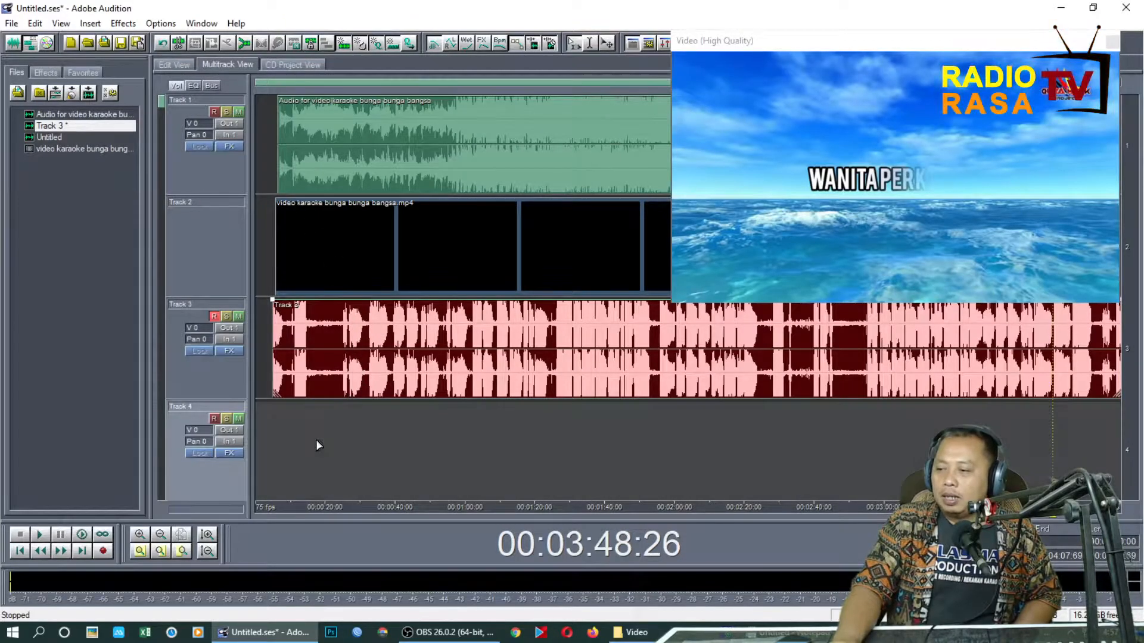
click(316, 441)
click(295, 440)
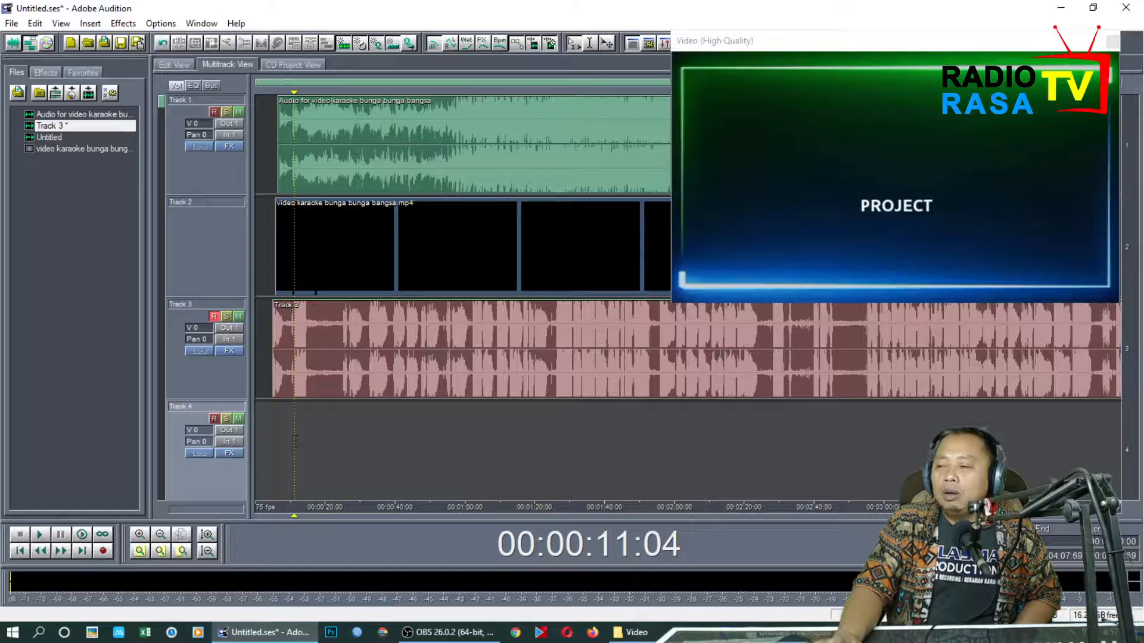
click(308, 439)
key(space)
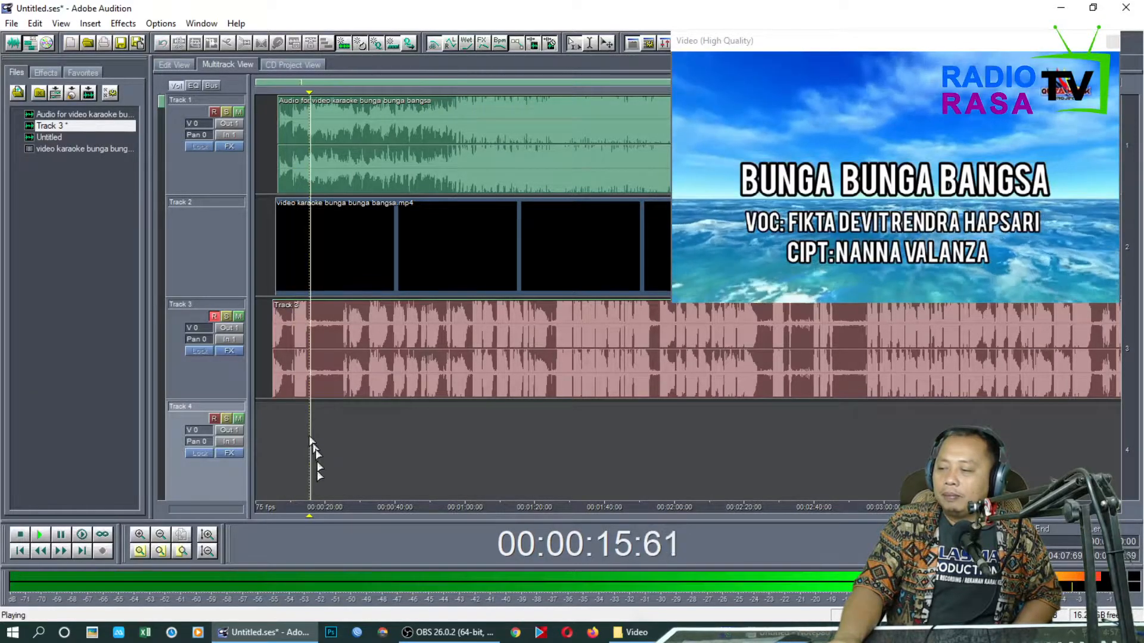
scroll(301, 511, up, 3)
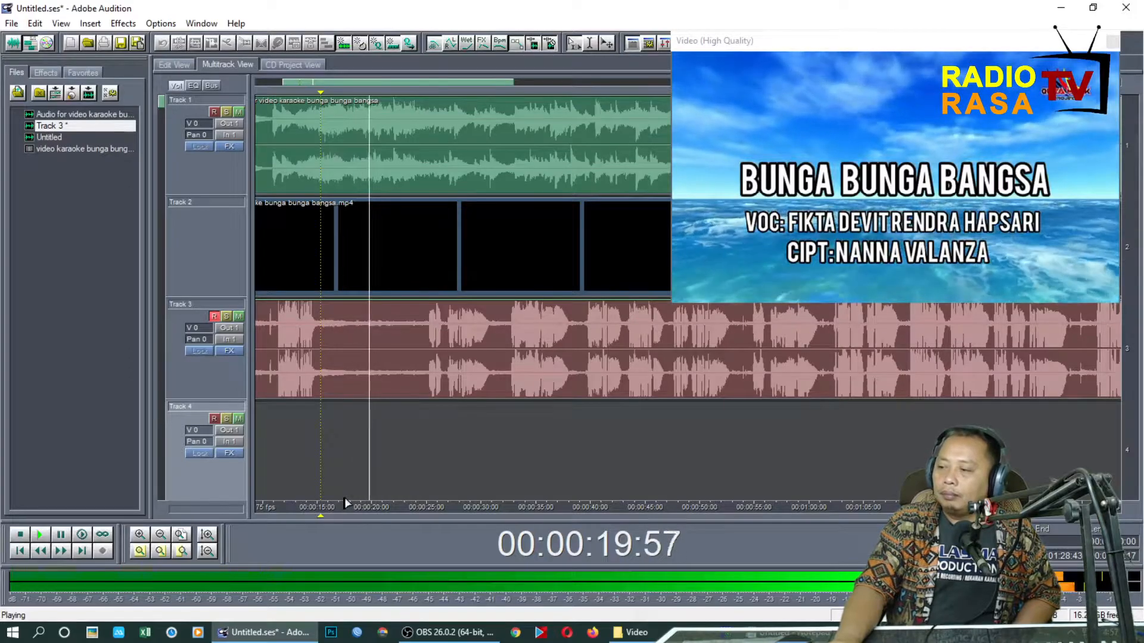
drag(339, 516, 415, 524)
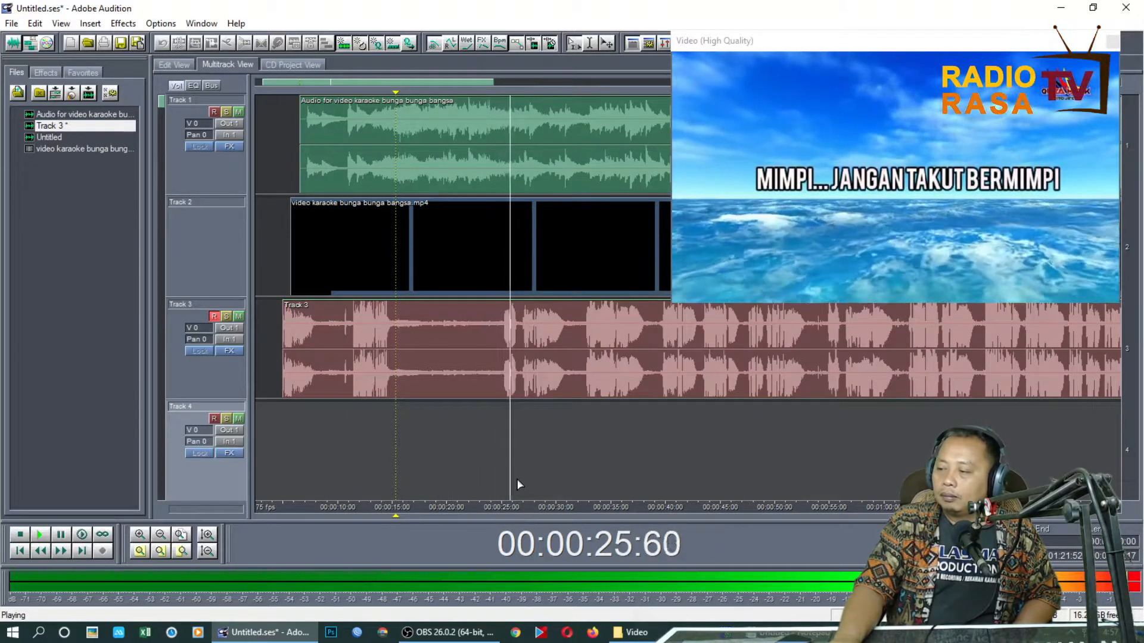
key(space)
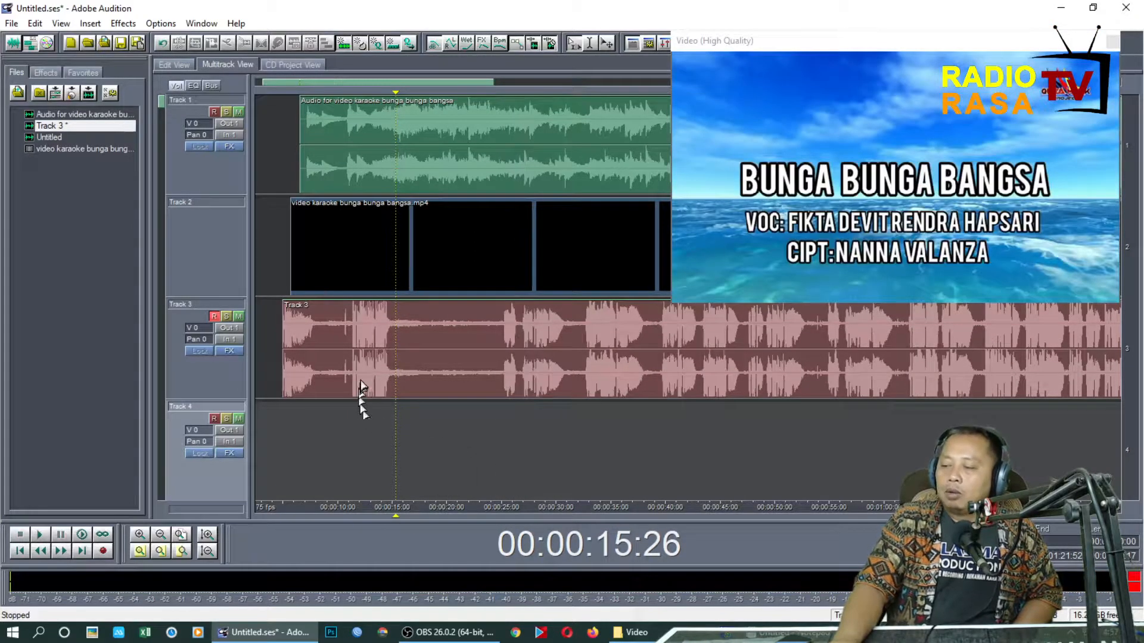
Trim the start of the Track 3 vocal clip to about 00:00:22 and play back the opening from 00:00:05:55
click(353, 355)
drag(282, 348, 477, 357)
click(291, 368)
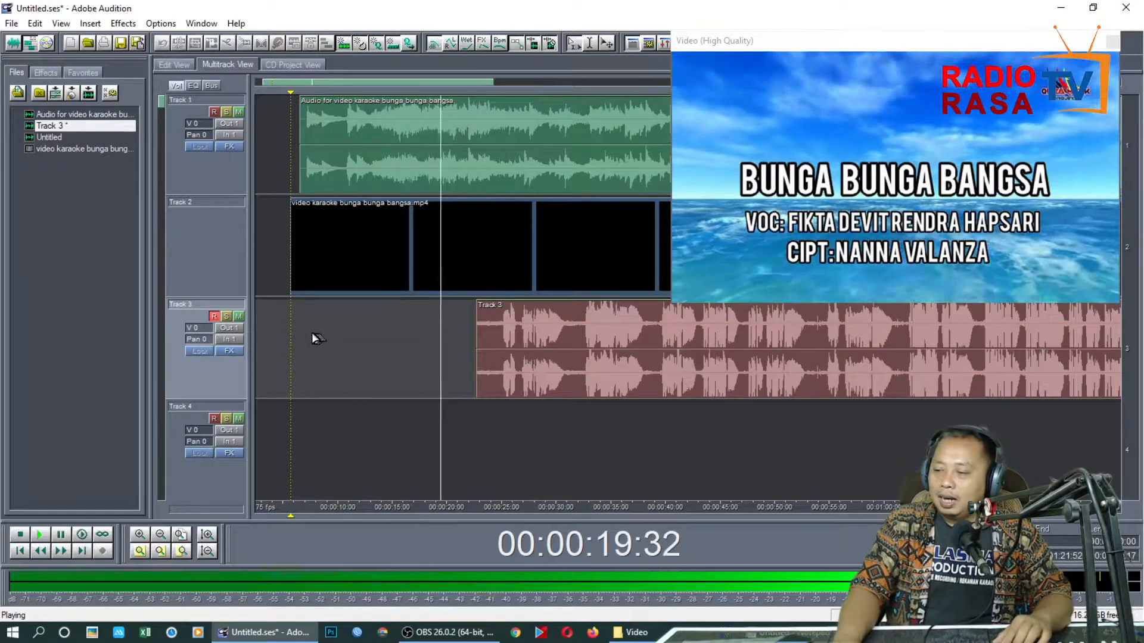
key(space)
Disarm Track 3, arm Track 4, and record a new opening vocal on it from 00:00:05:55 to about 00:00:22
click(214, 316)
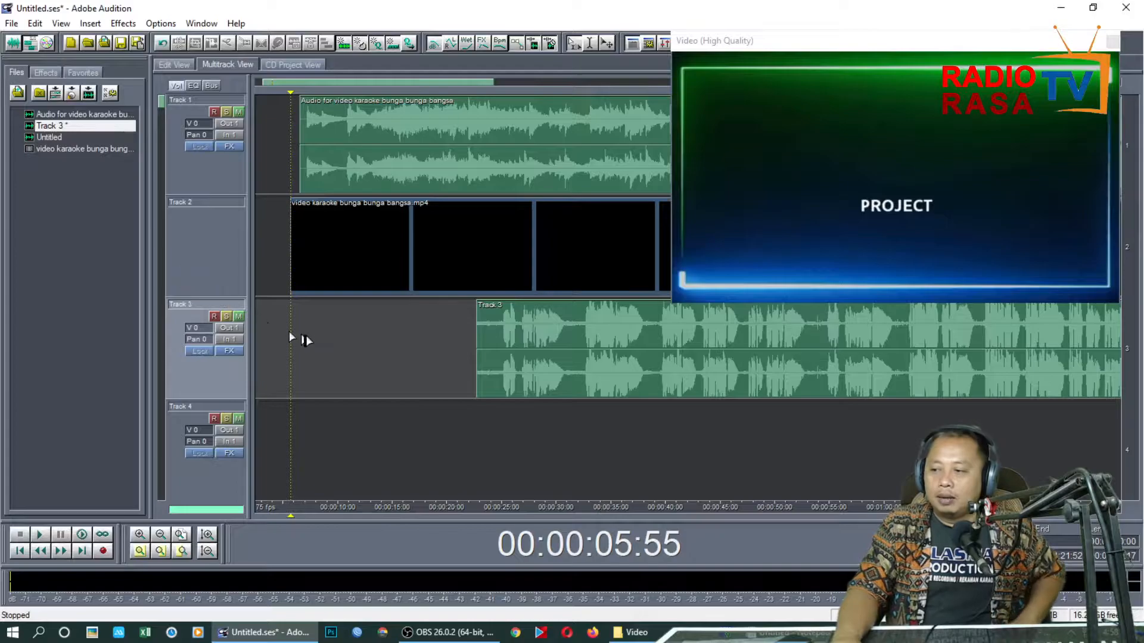
click(214, 420)
click(105, 550)
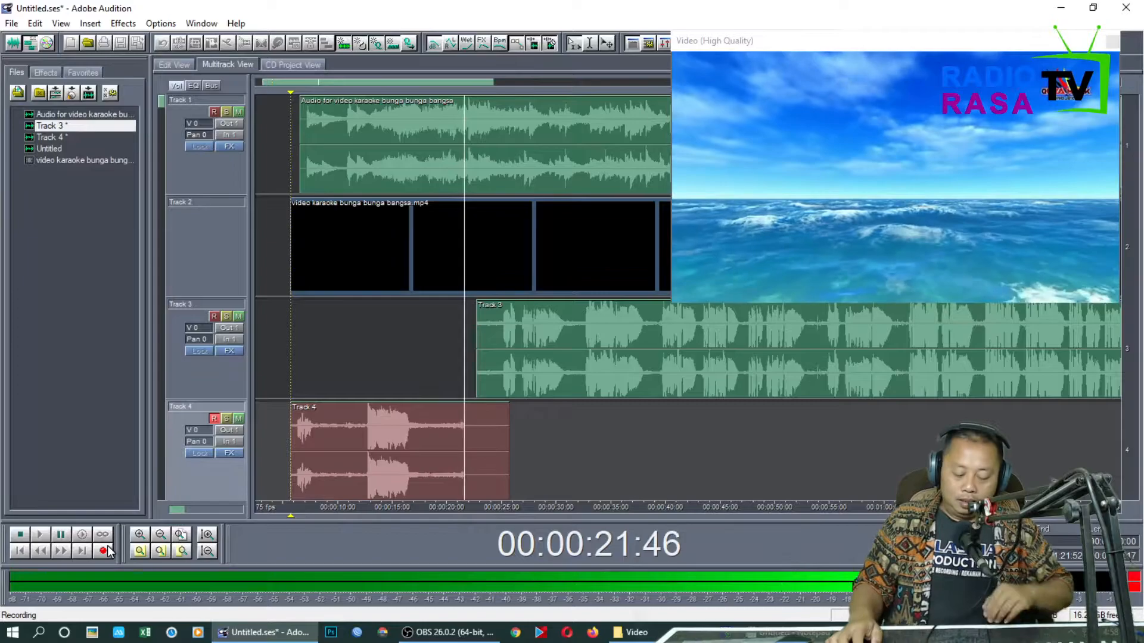
key(space)
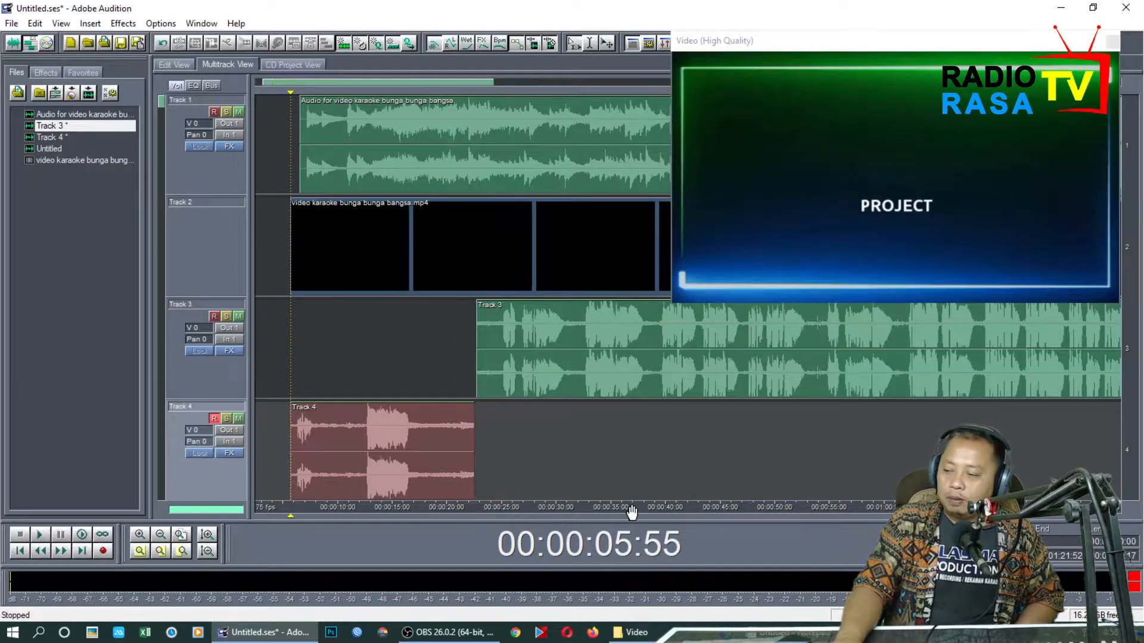
Listen to the Track 3 vocal around the song's interlude from about 00:02:18 and about 00:02:38
scroll(631, 511, down, 4)
click(676, 471)
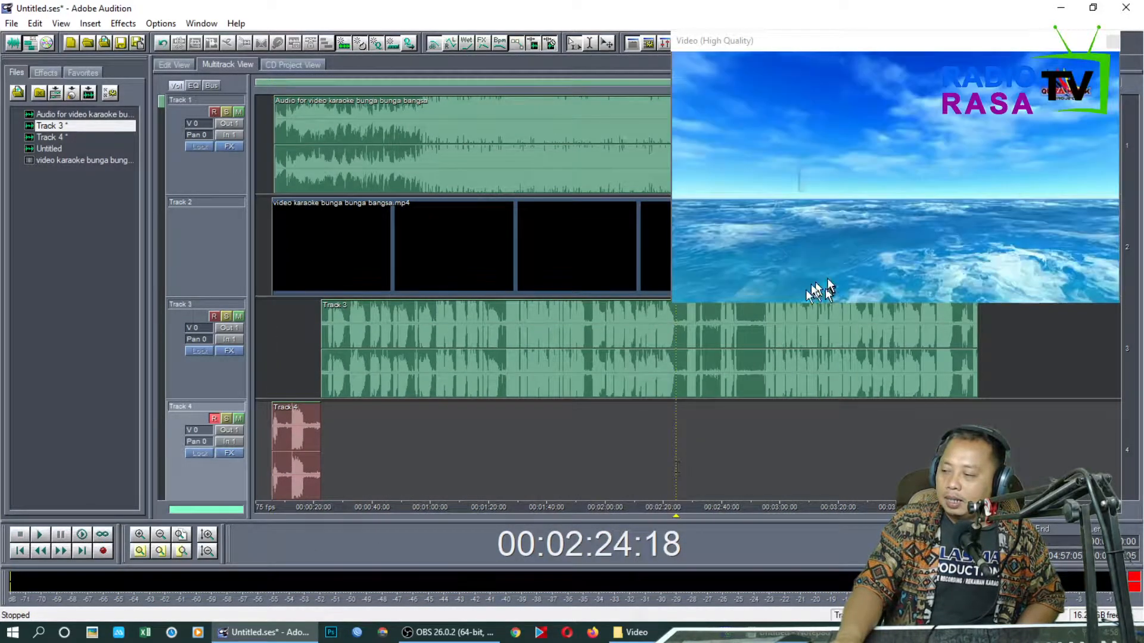
key(space)
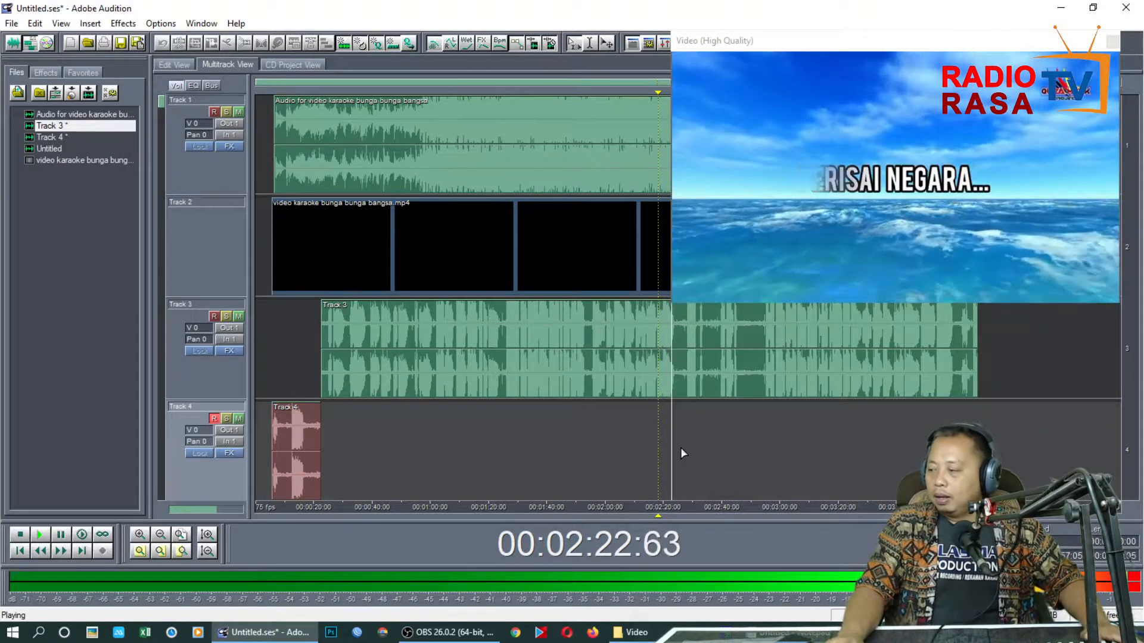
scroll(697, 511, up, 5)
drag(697, 510, 398, 513)
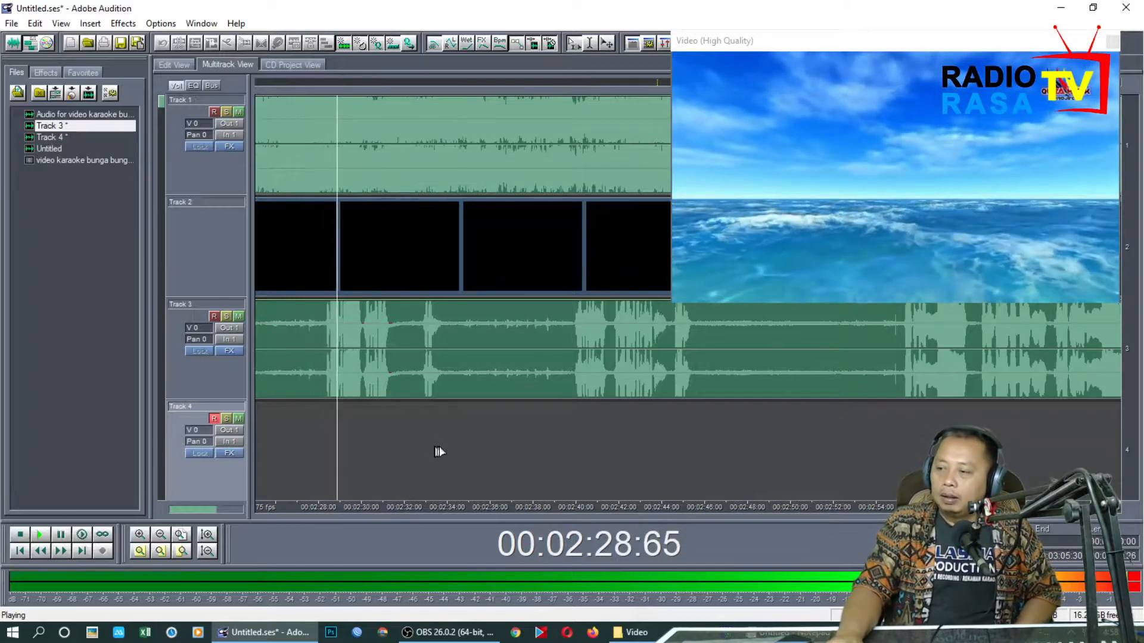
click(543, 445)
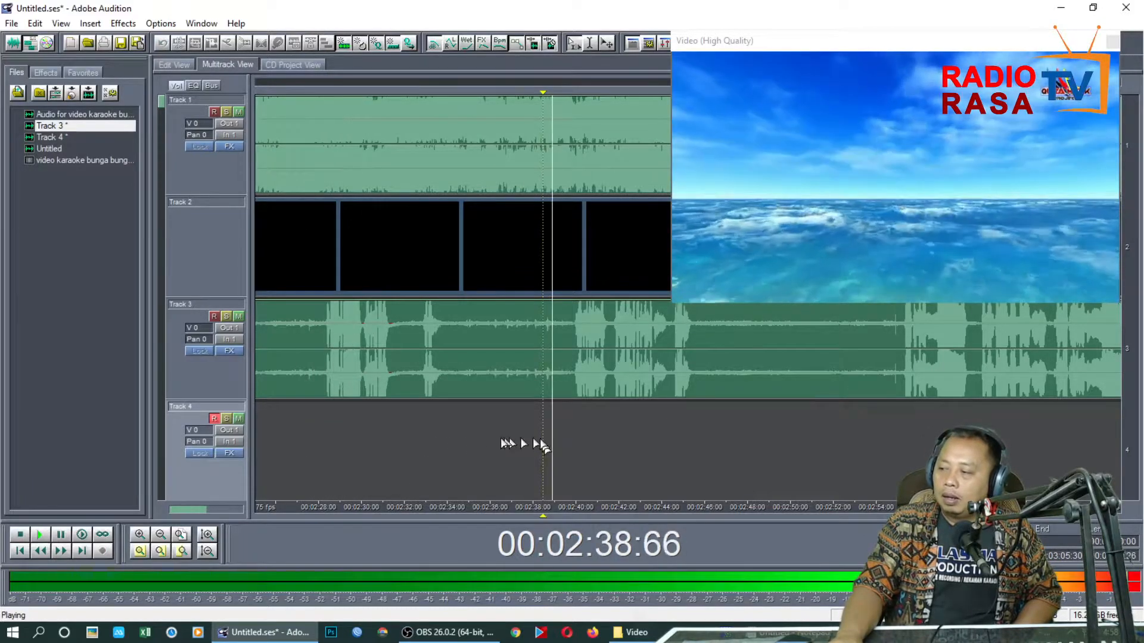
key(space)
Replay the interlude vocal from 00:02:30:66 and about 00:02:26 to find the section that needs re-recording
click(380, 448)
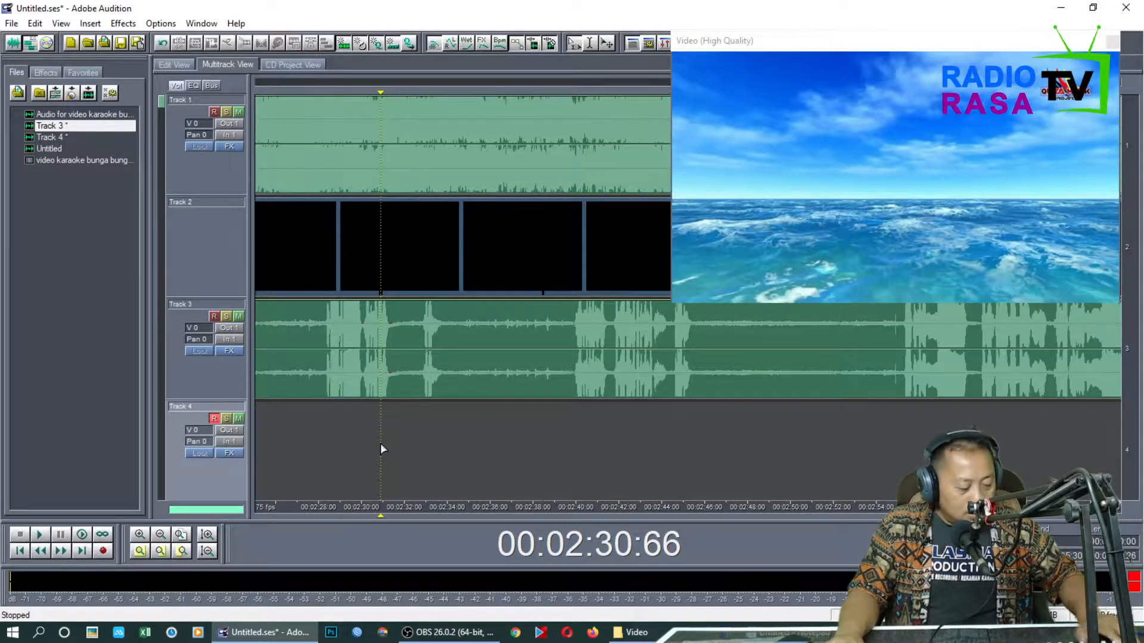
key(space)
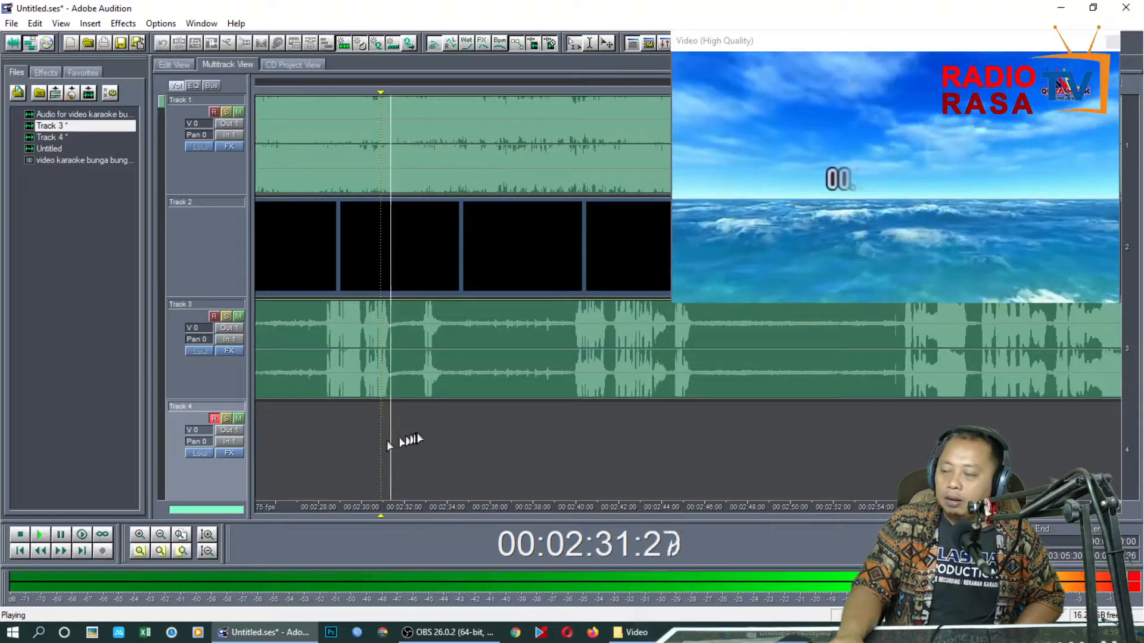
click(287, 424)
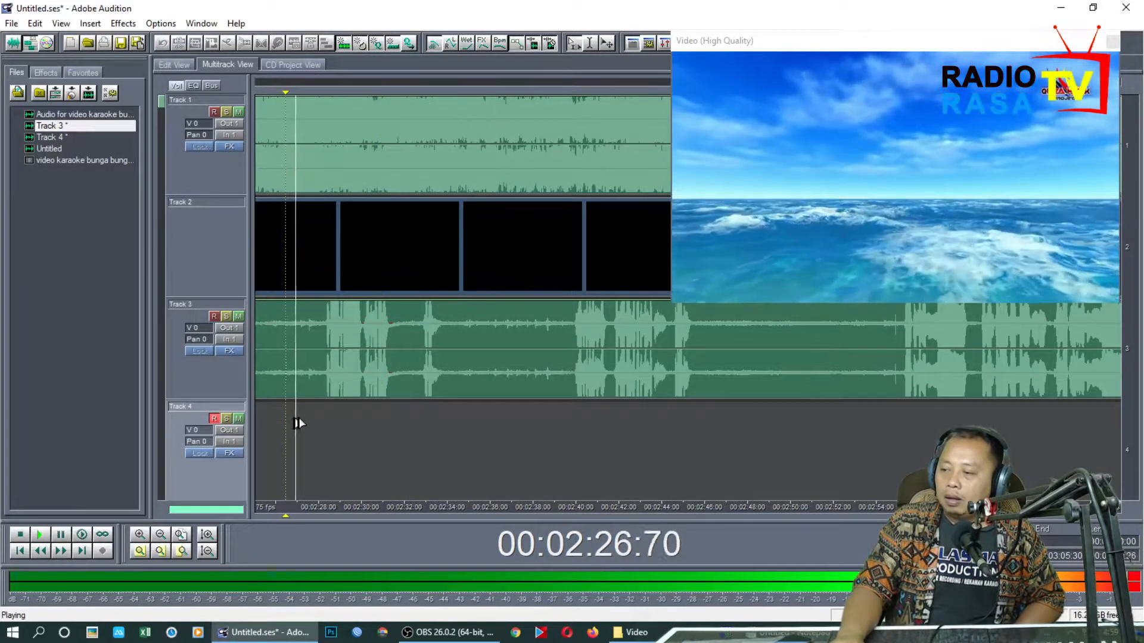
scroll(373, 507, down, 2)
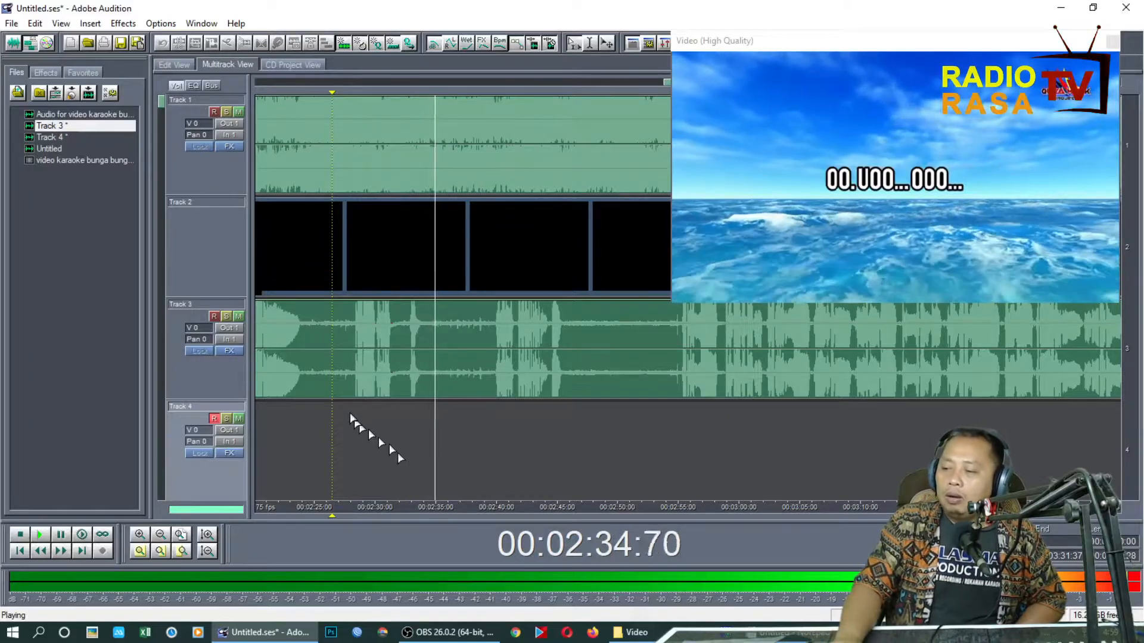
key(space)
Delete the Track 3 vocal between 00:02:26:22 and 00:02:53:04, and play back the gap from about 00:02:25
drag(330, 341, 654, 386)
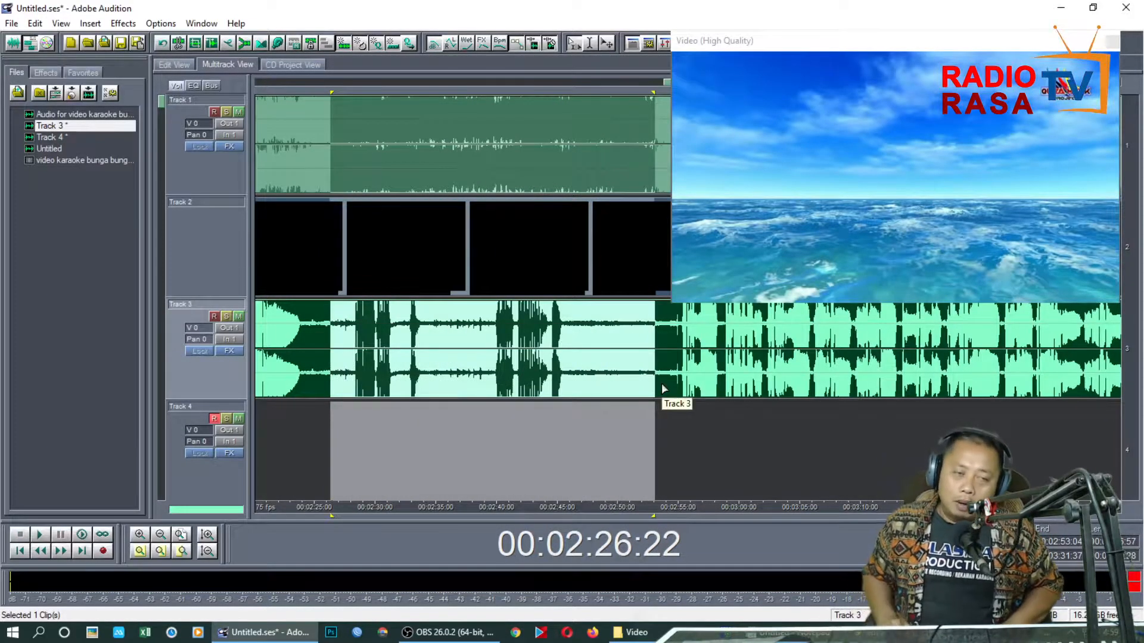
key(Delete)
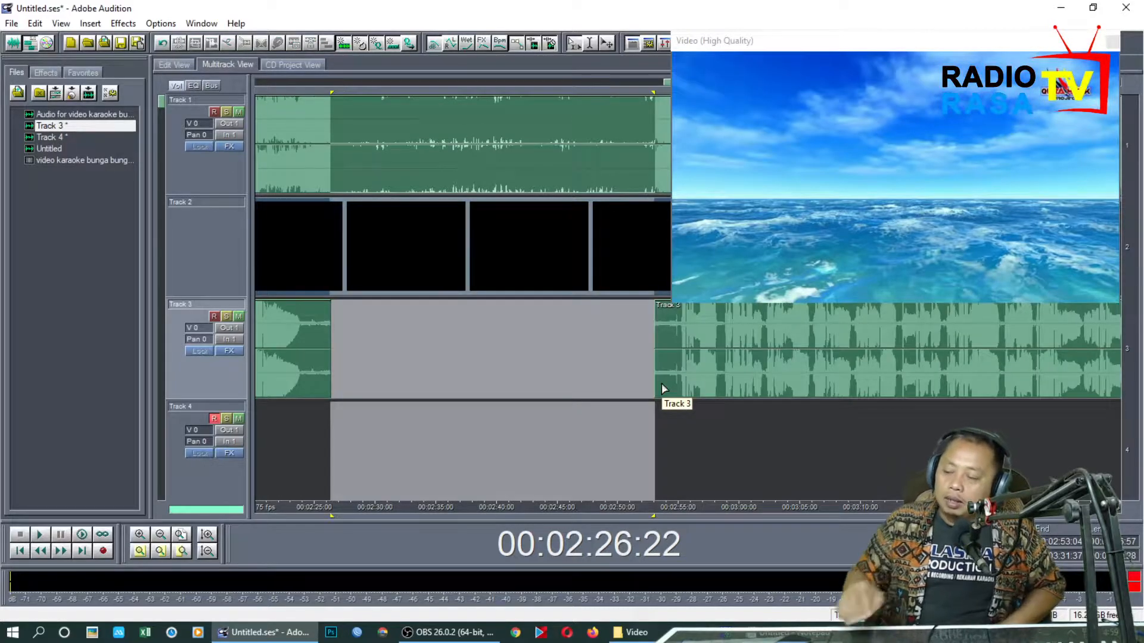
click(321, 475)
key(space)
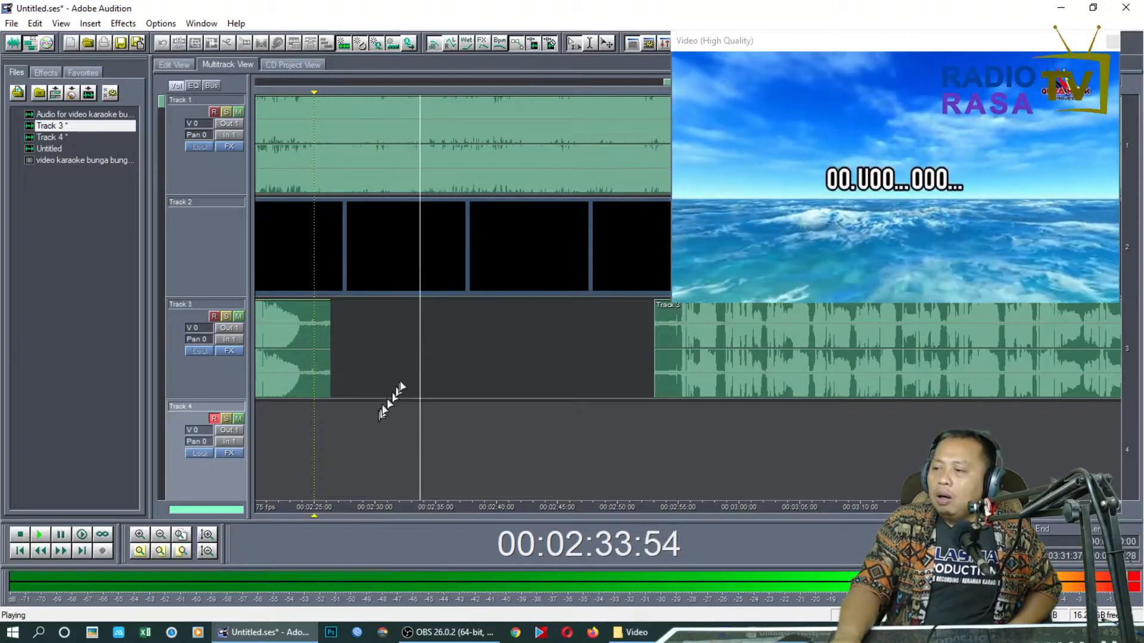
key(space)
Record a replacement interlude vocal on Track 4 from 00:02:28:01 to about 00:02:59, and stop the recording
click(379, 364)
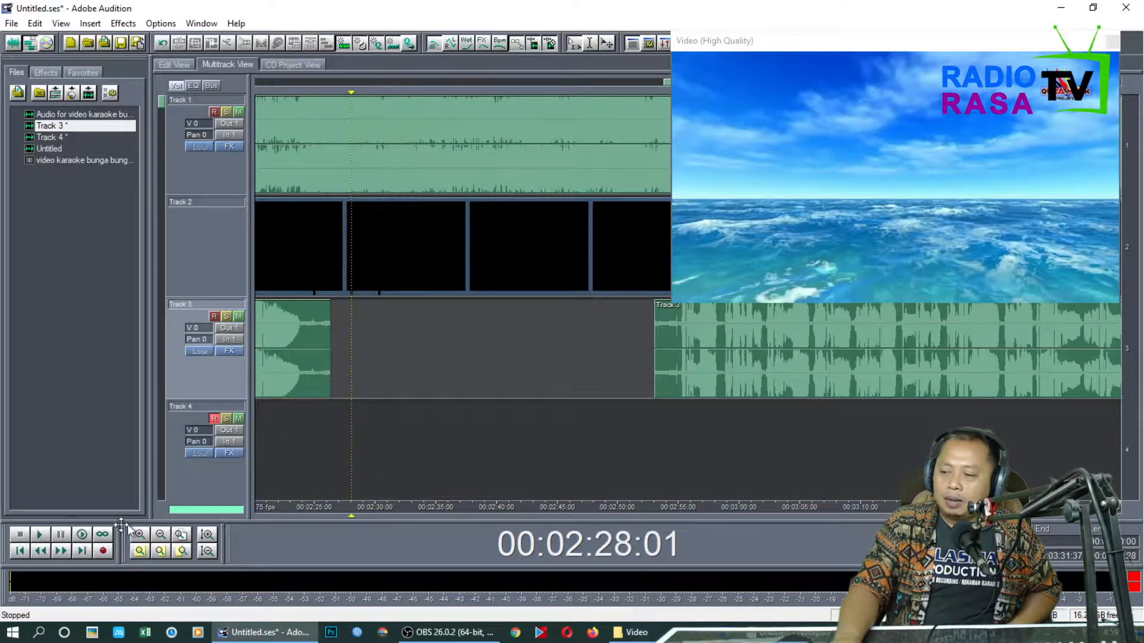
click(104, 554)
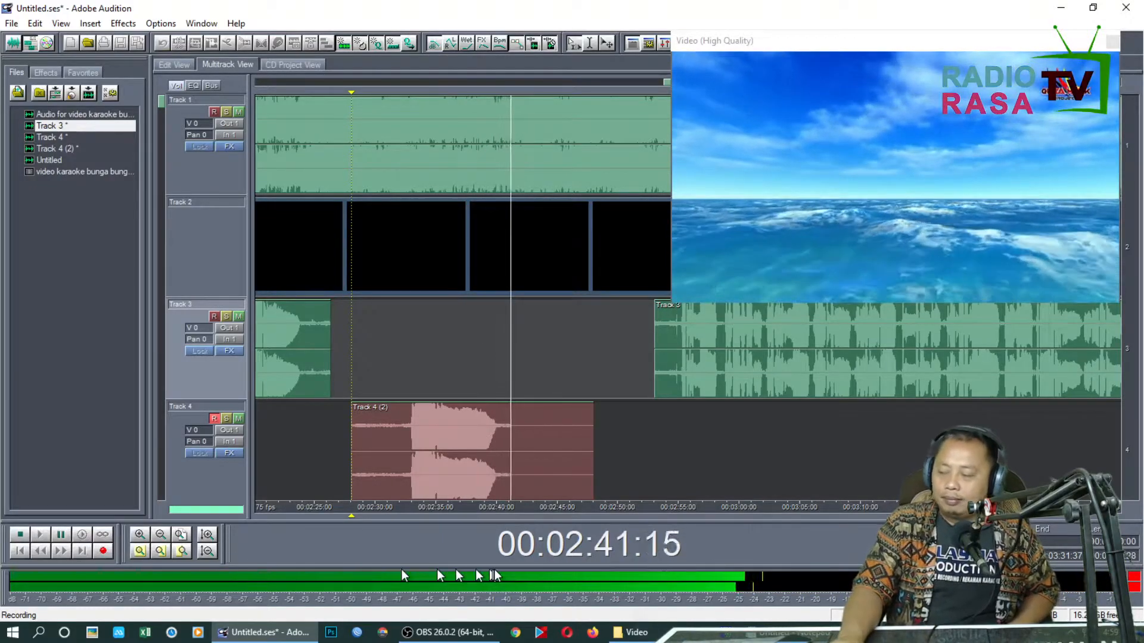
scroll(620, 516, down, 3)
drag(620, 516, 484, 516)
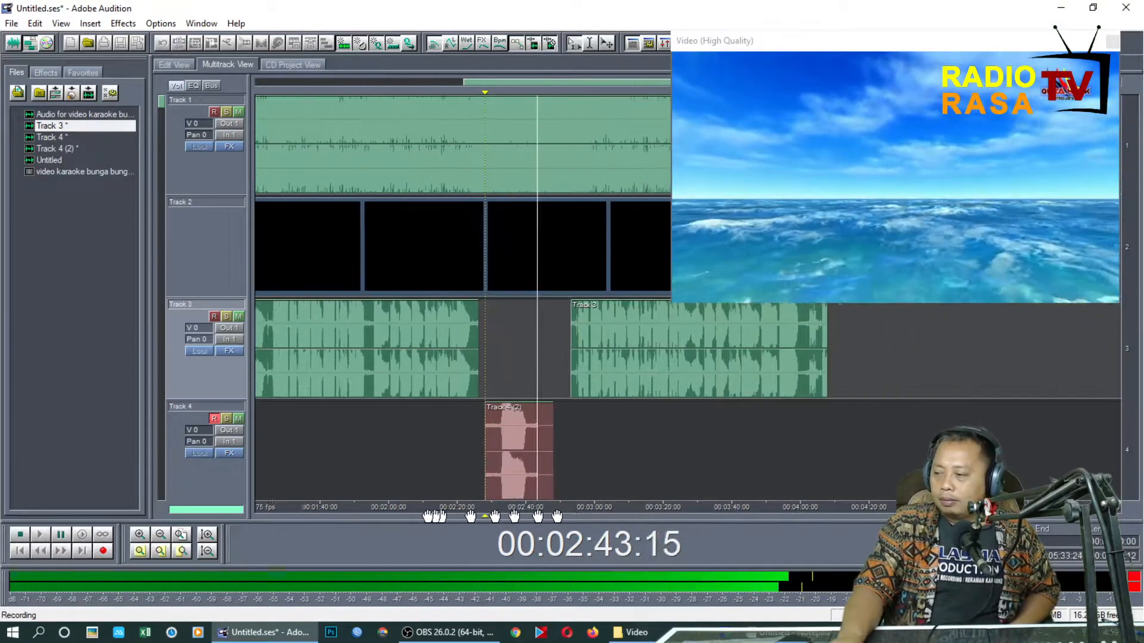
scroll(559, 516, up, 3)
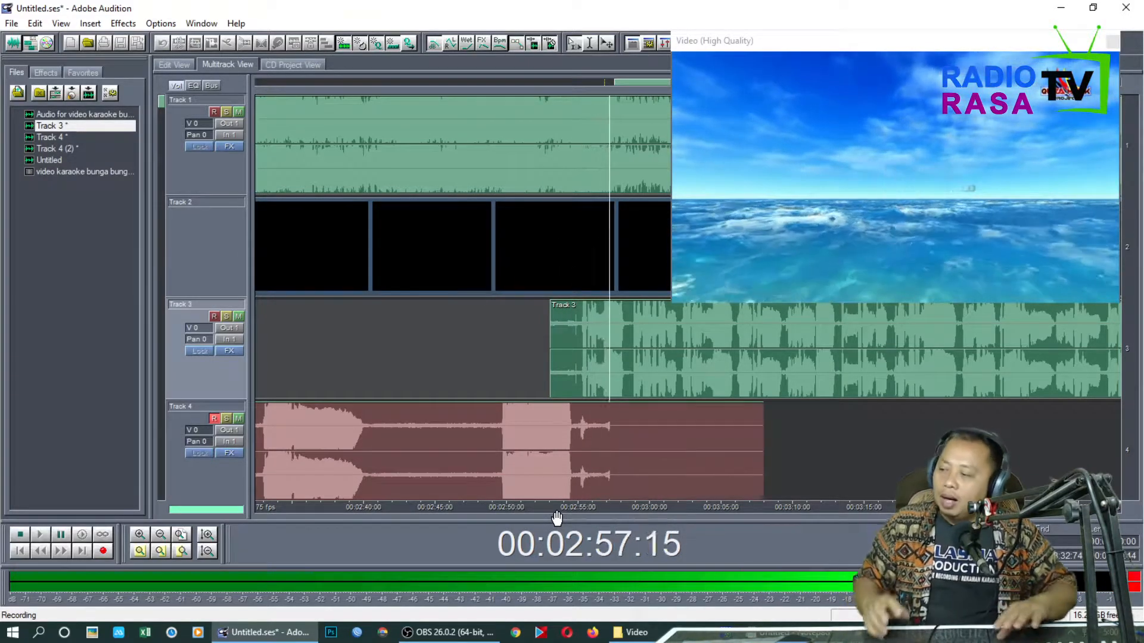
key(space)
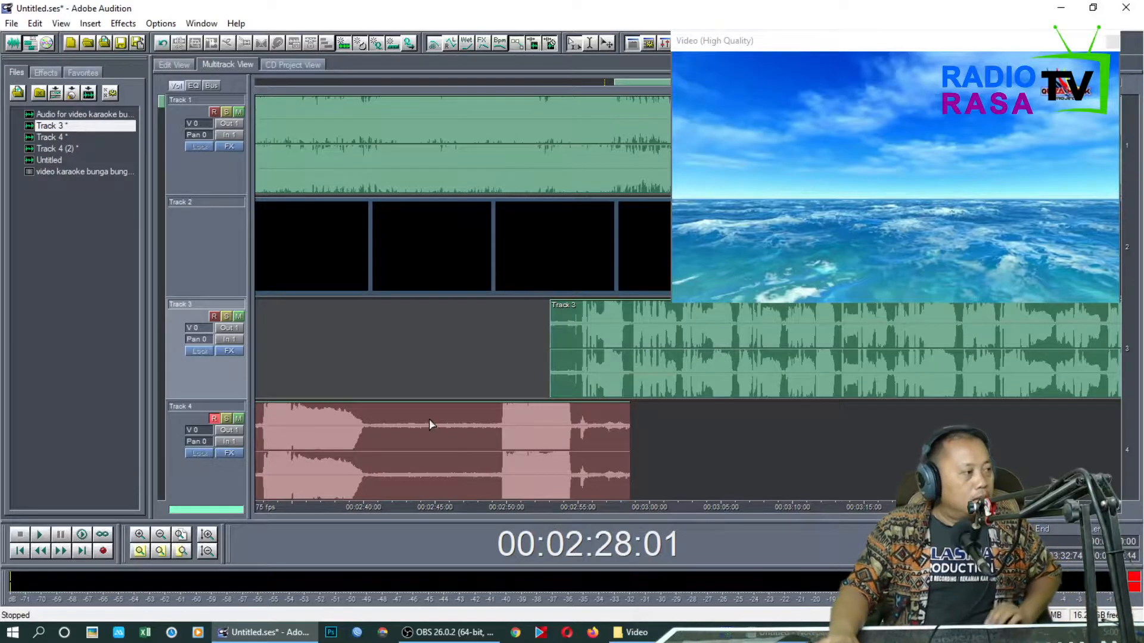
Play back the new Track 4 interlude take with the music from about 00:02:32
click(498, 369)
drag(578, 517, 774, 532)
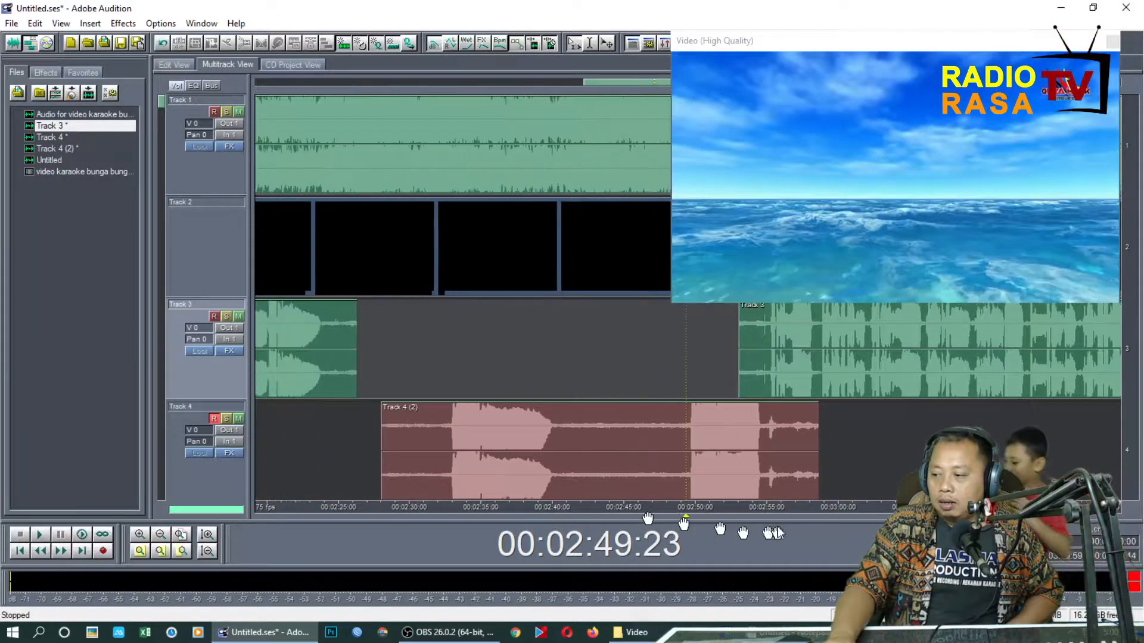
click(427, 354)
key(space)
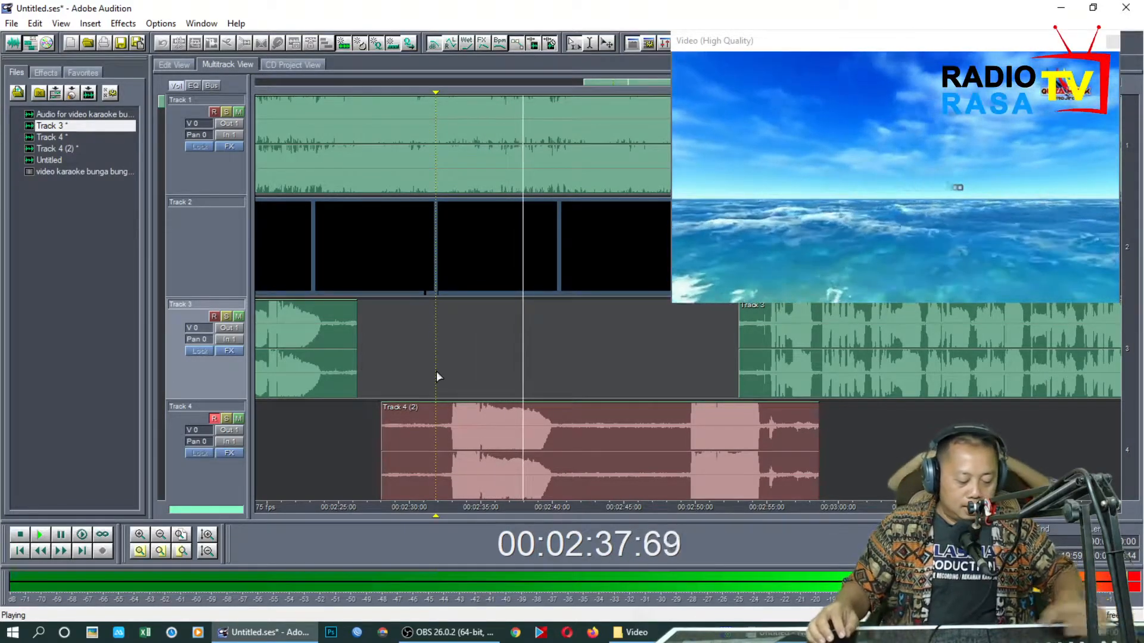
Replay the Track 4 interlude take from about 00:02:28 through to where the Track 3 vocal resumes
key(space)
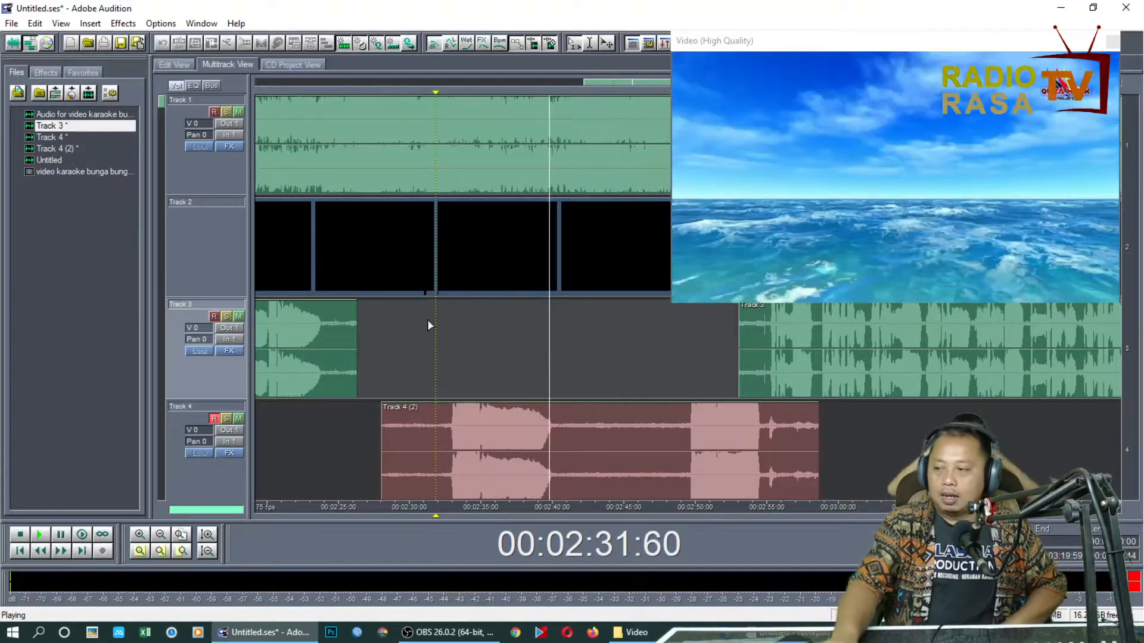
key(space)
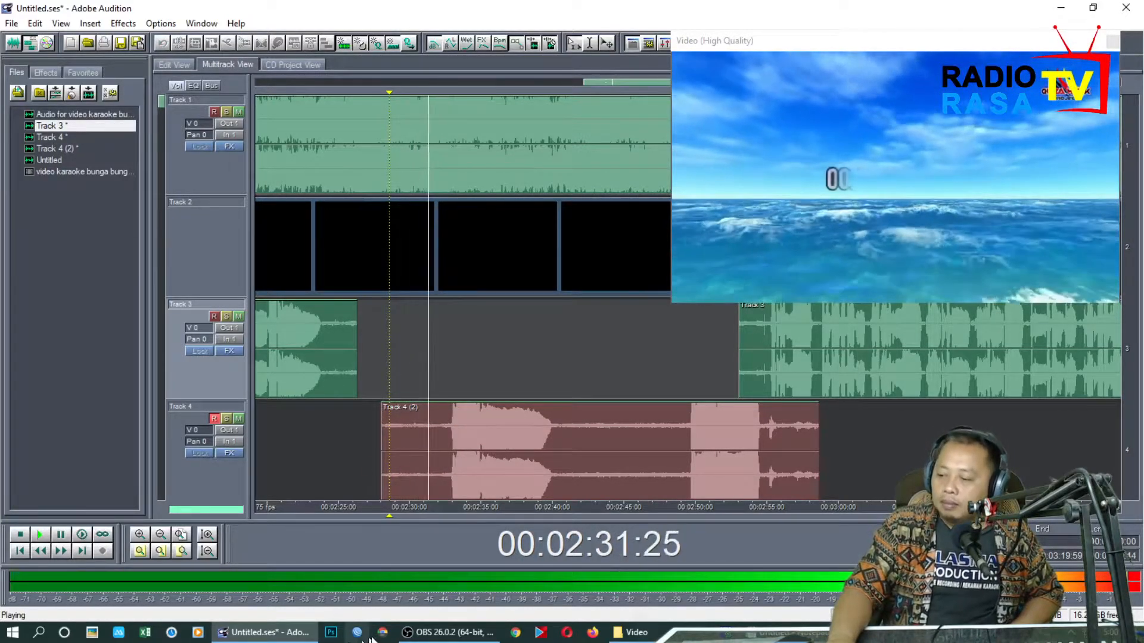
mouse_move(429, 635)
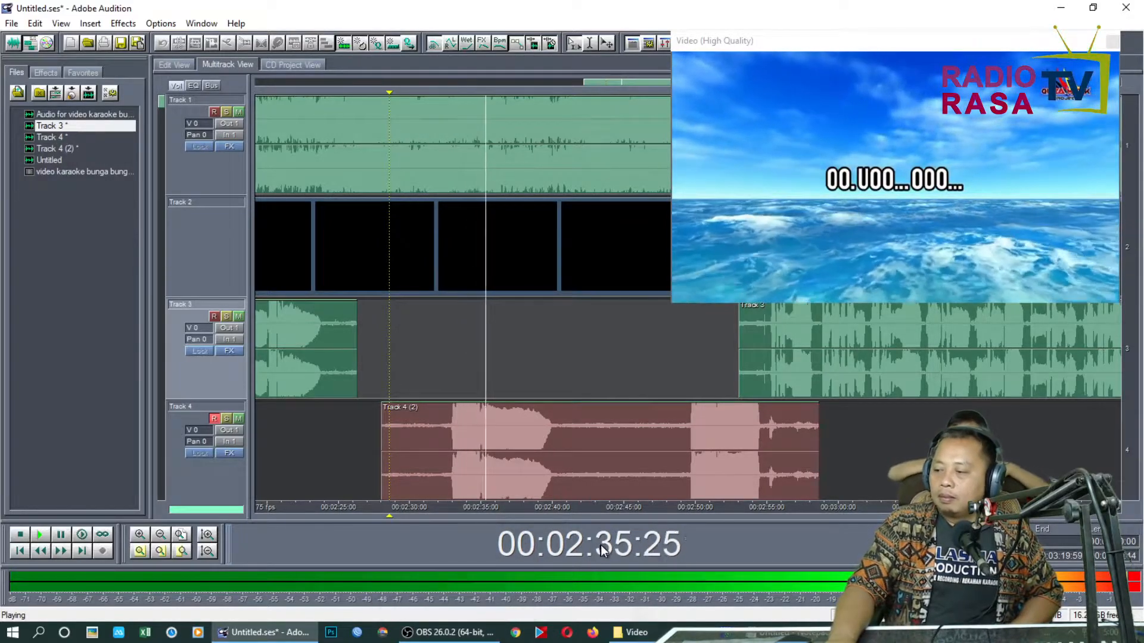
scroll(653, 514, down, 1)
scroll(653, 514, down, 1)
drag(653, 514, 410, 505)
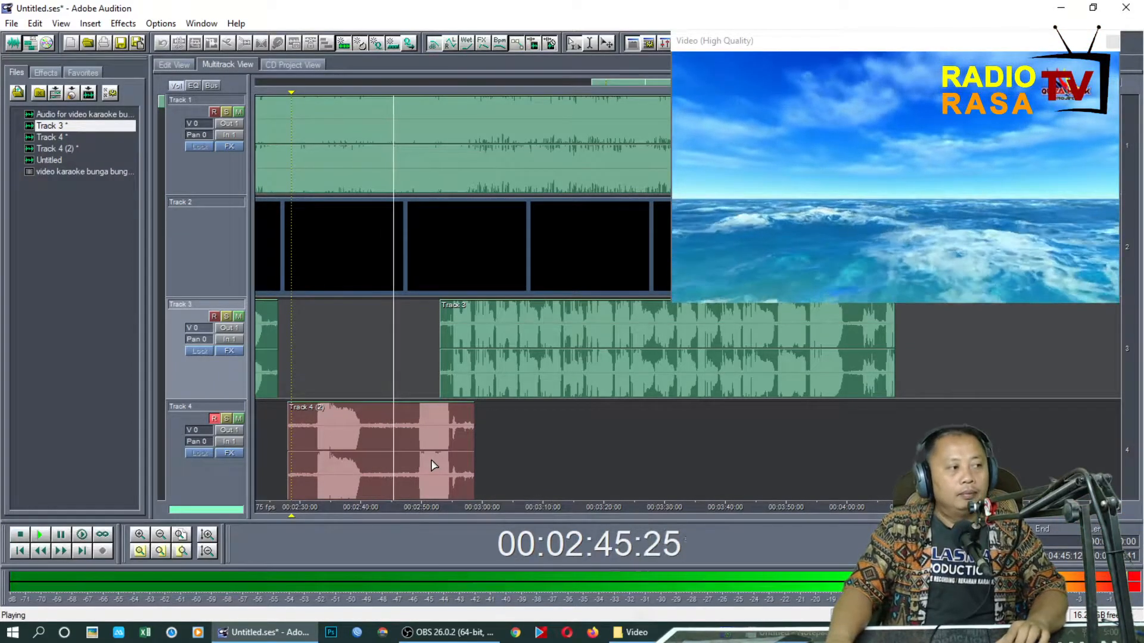
Open the resumed Track 3 clip in the waveform editor, listen from 00:02:54:14, and return to the multitrack session
click(445, 360)
double_click(444, 360)
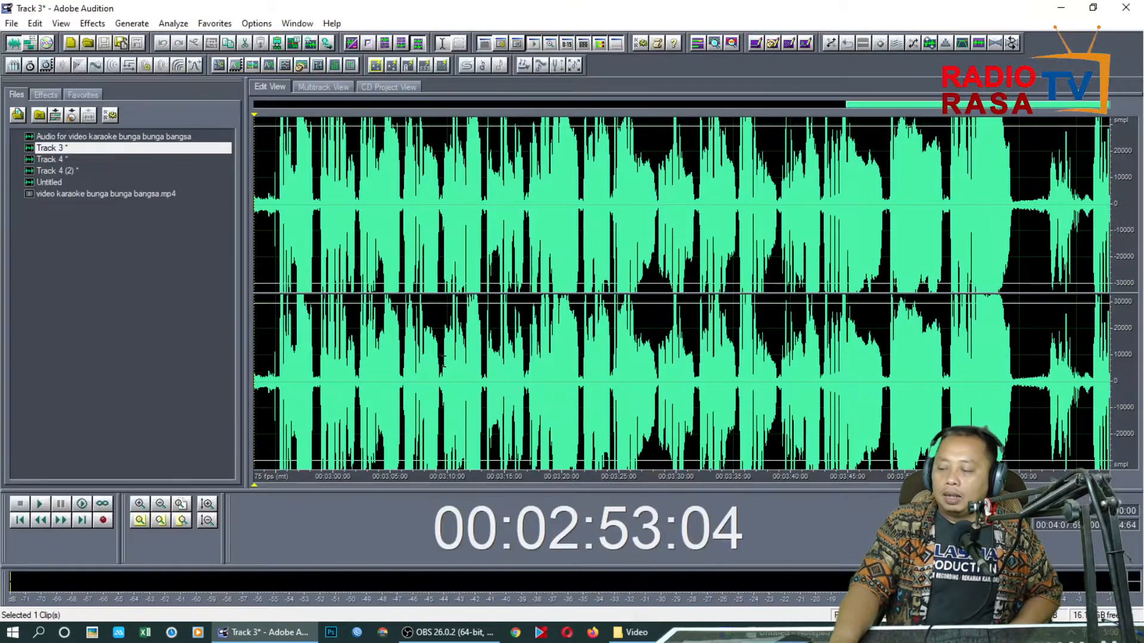
scroll(443, 361, up, 4)
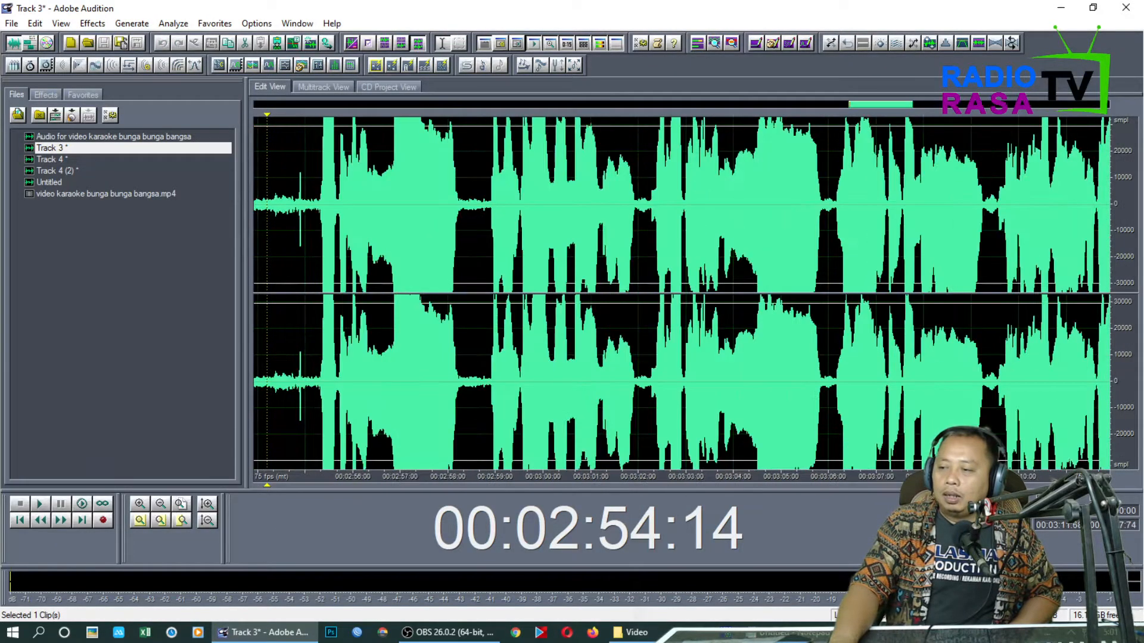
key(space)
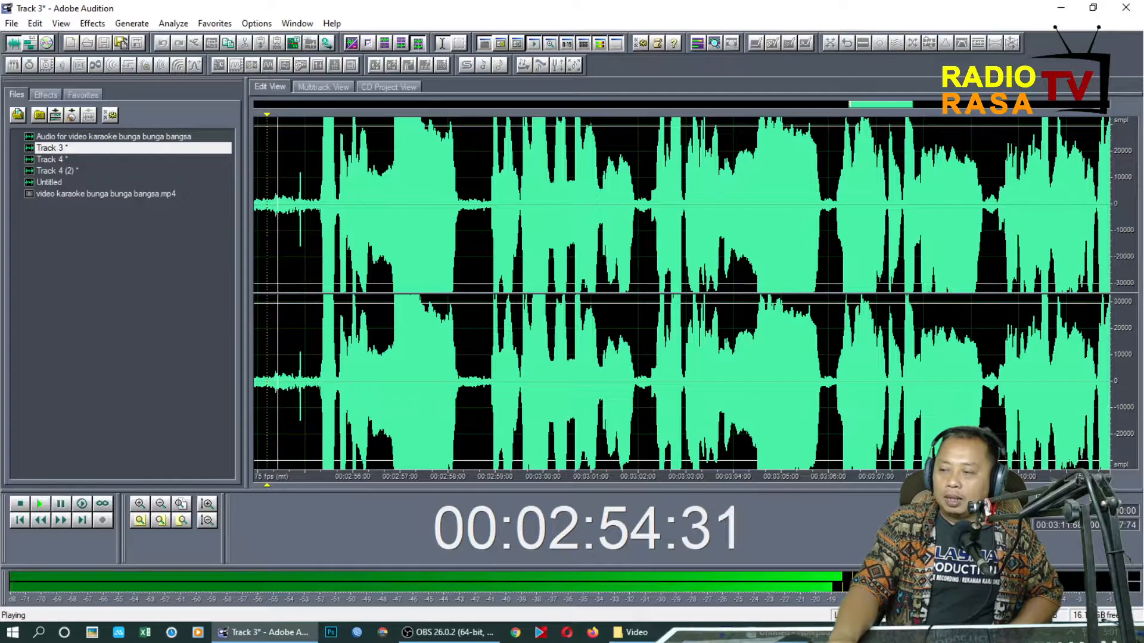
key(space)
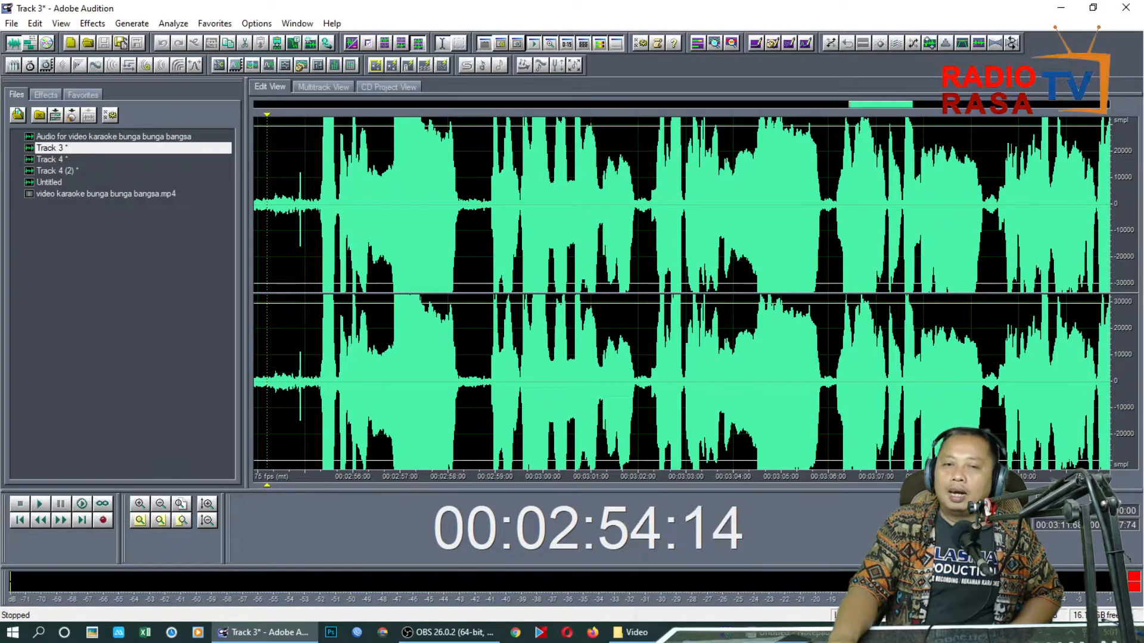
click(27, 49)
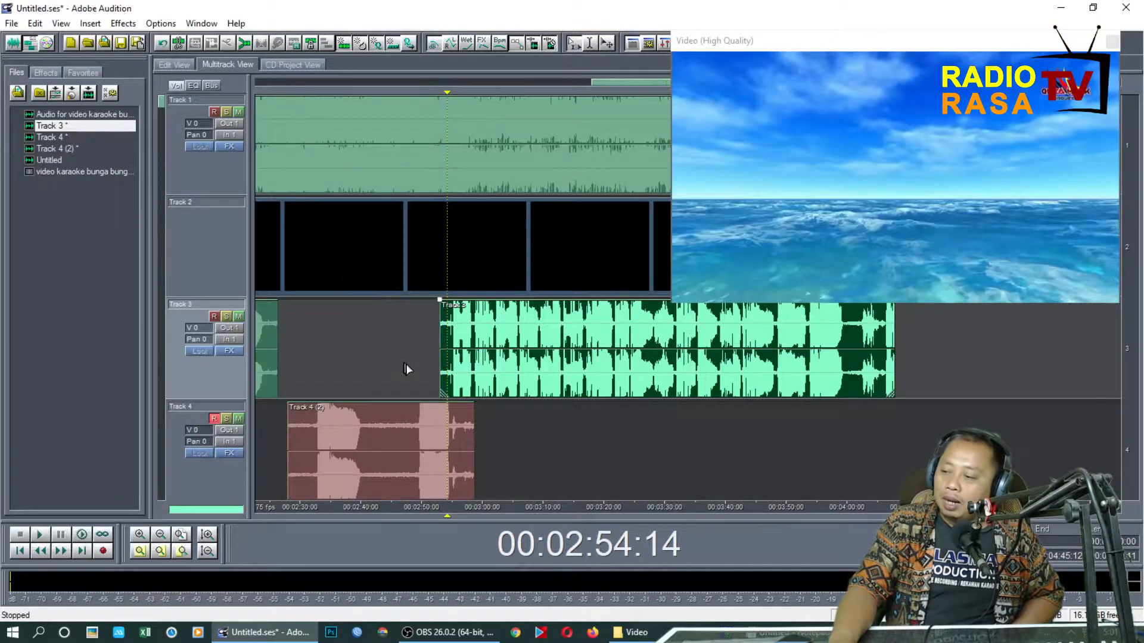
Play back the overlap between the Track 4 take and the Track 3 clip from 00:02:47:33
click(405, 369)
key(space)
scroll(457, 517, up, 2)
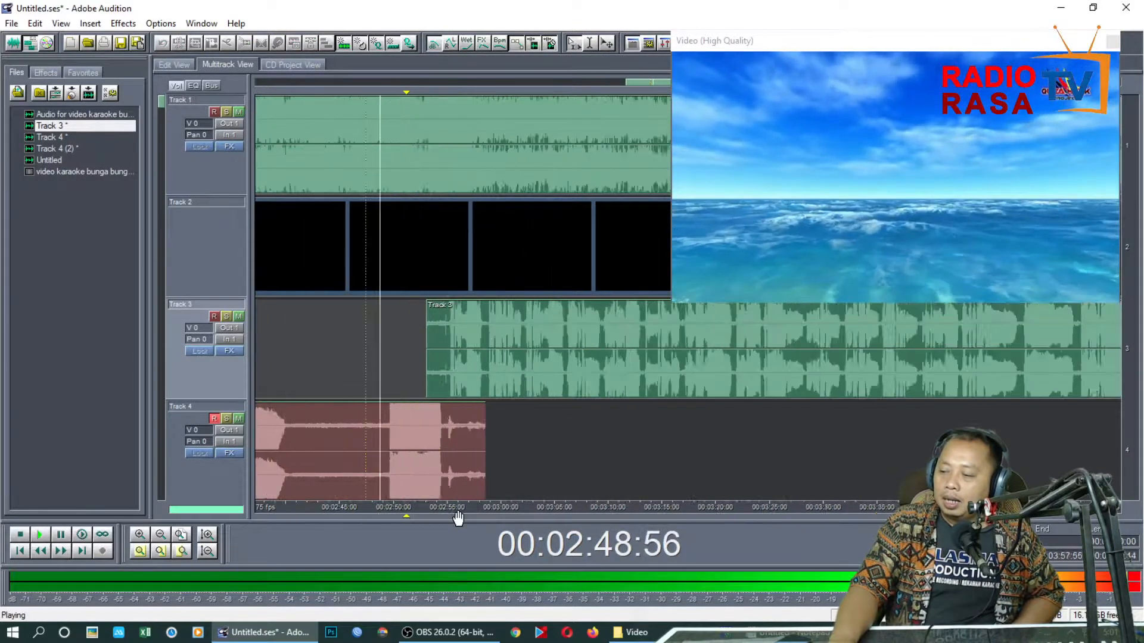
scroll(457, 517, up, 2)
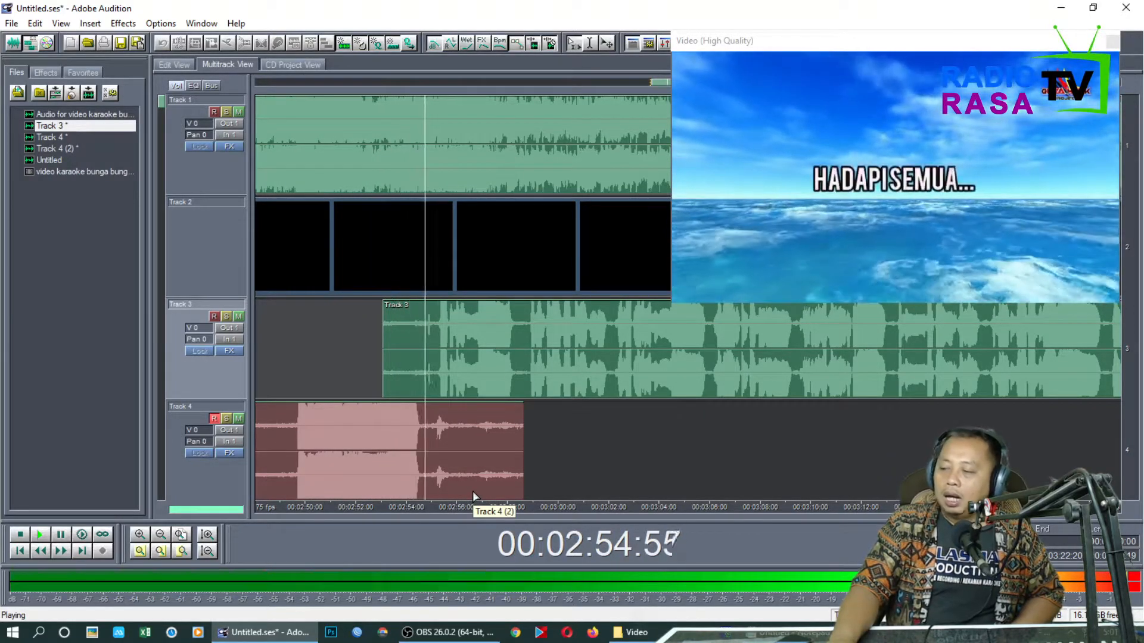
key(space)
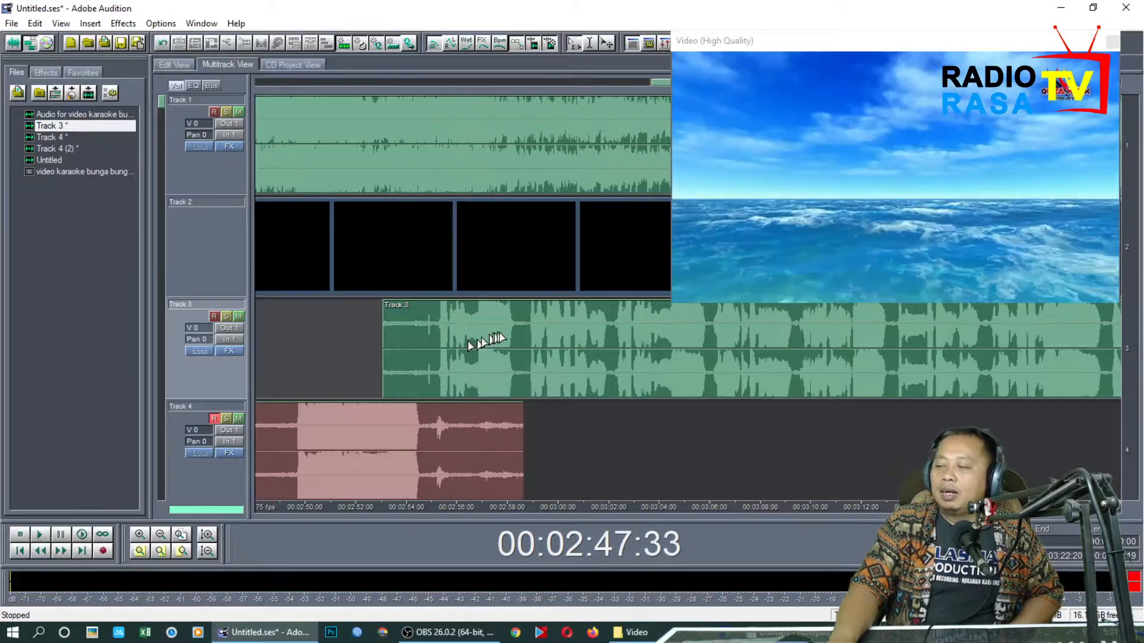
Audition the Track 3 clip's opening phrase in the waveform editor from 00:02:54:69, and return to the multitrack session
drag(524, 334, 432, 334)
double_click(432, 334)
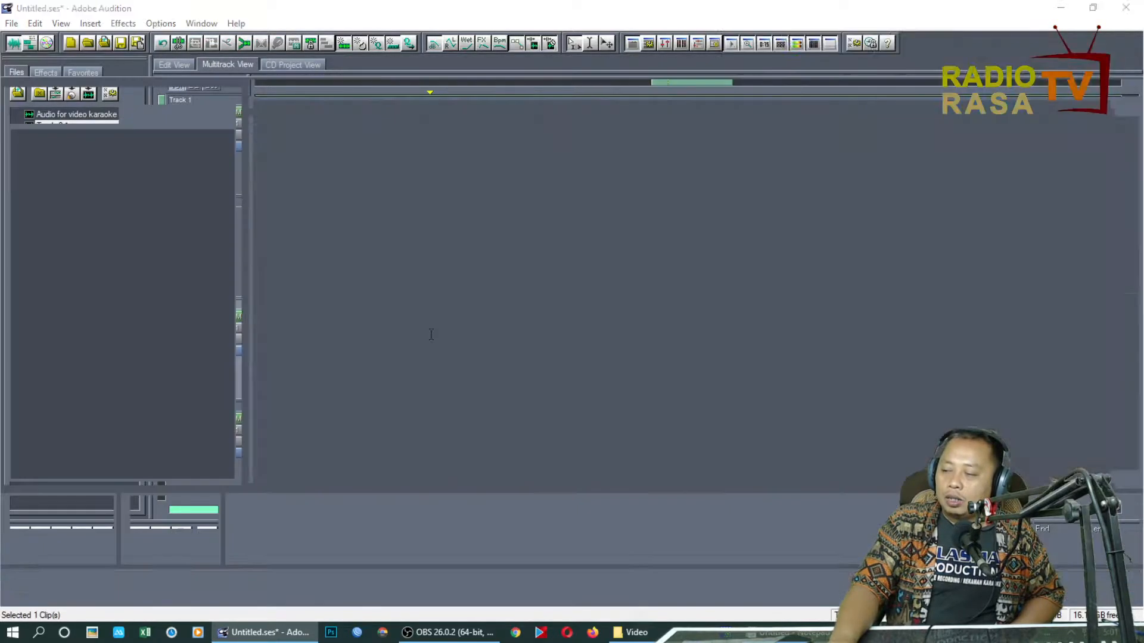
key(space)
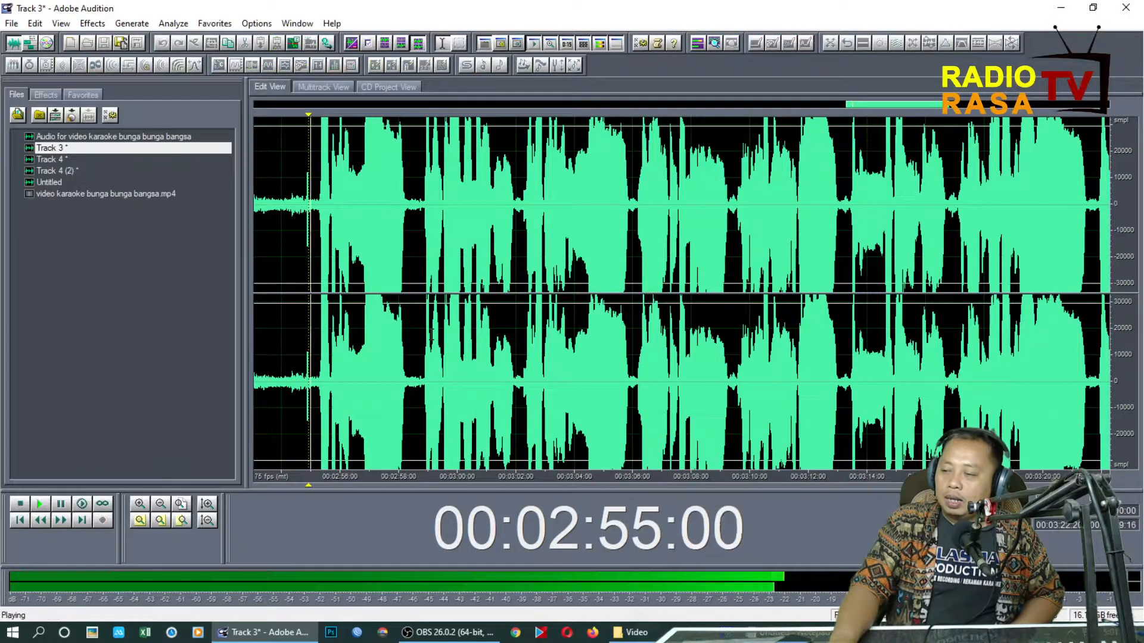
click(21, 44)
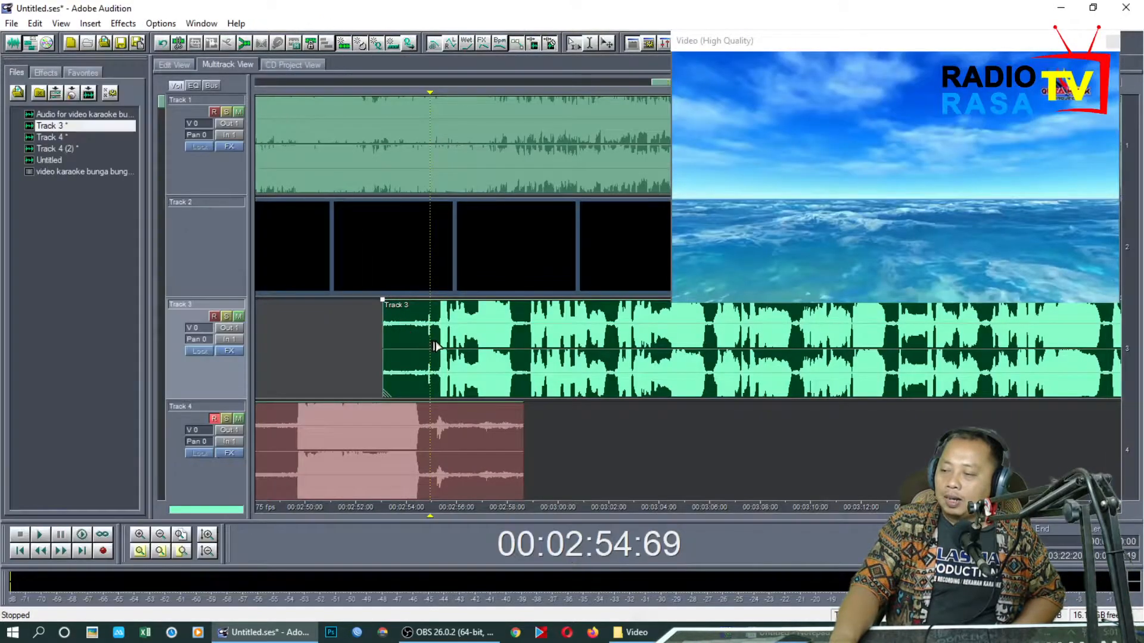
Delete the opening phrase of the resumed Track 3 clip, clearing the range from 00:02:51:52 to 00:02:58:47
drag(348, 351, 520, 365)
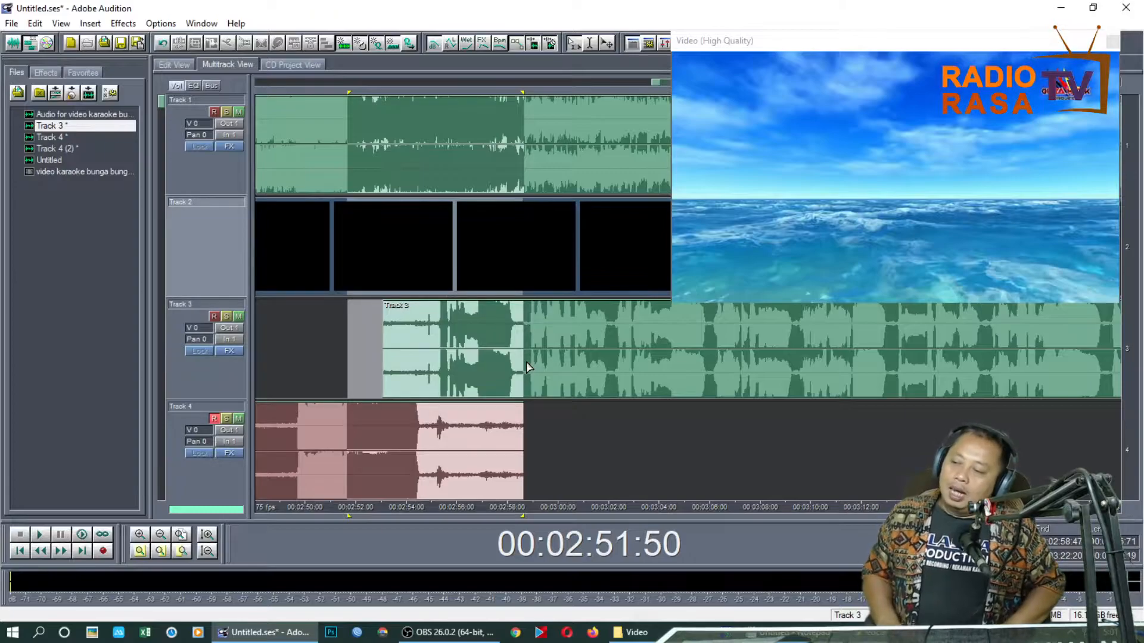
drag(526, 362, 353, 378)
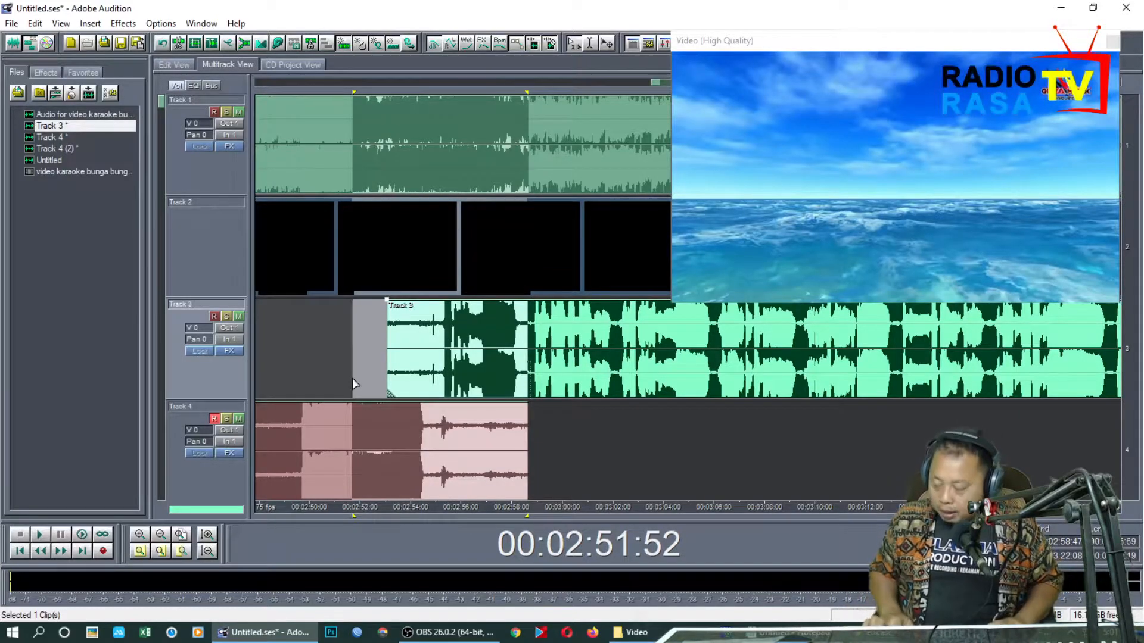
key(Delete)
Play back the shortened Track 3 vocal from 00:02:58:00, and return the playhead to 00:02:50:38
click(344, 374)
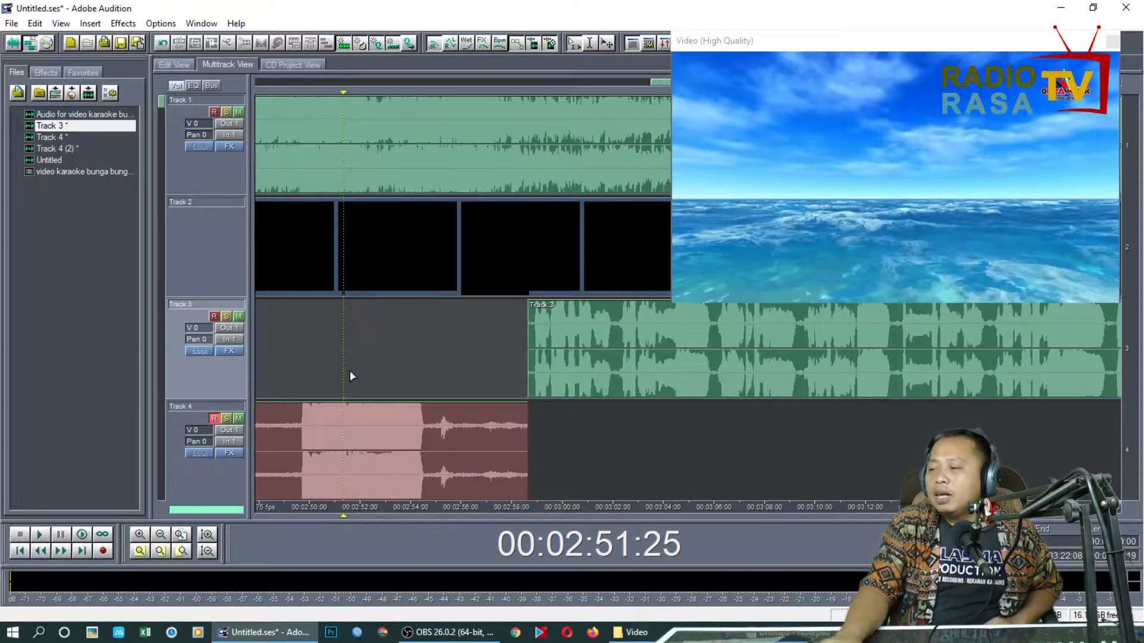
click(511, 373)
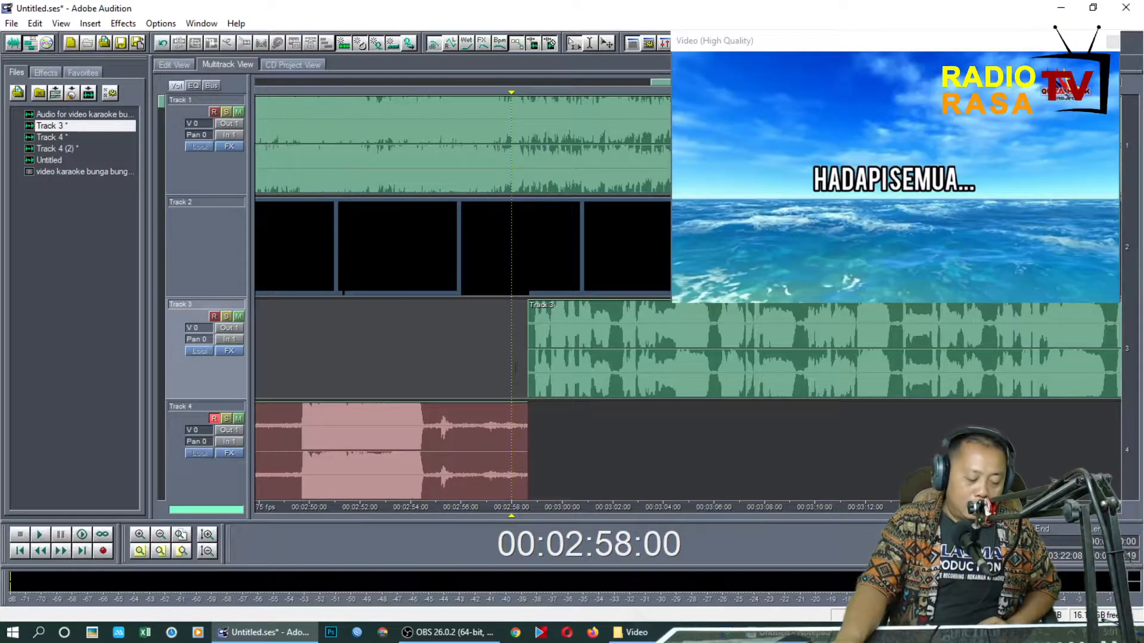
key(space)
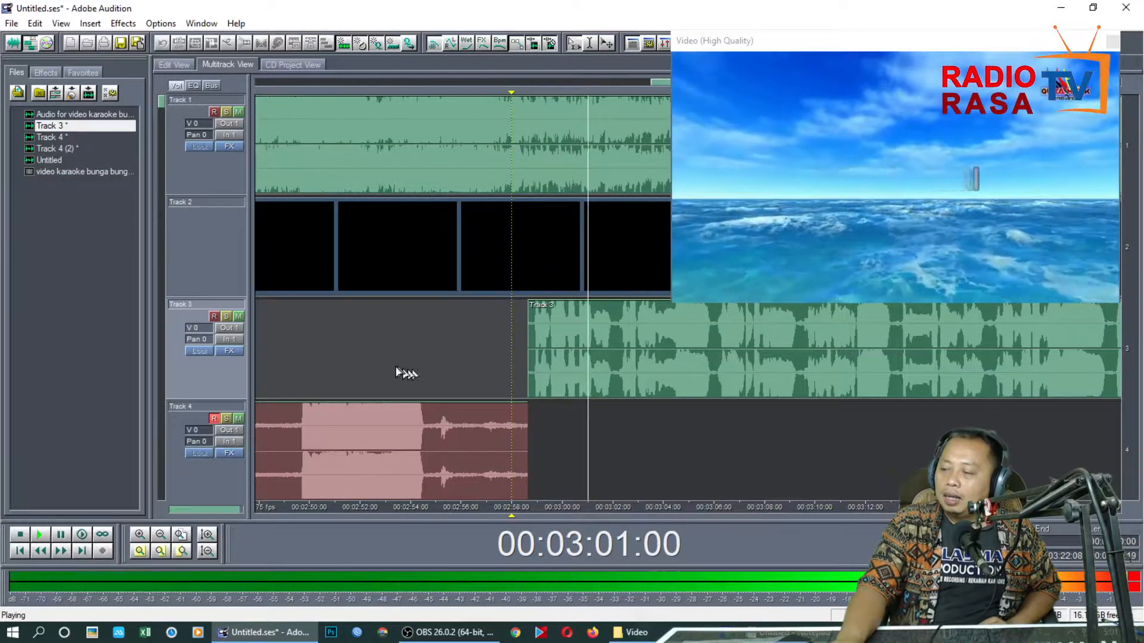
click(322, 368)
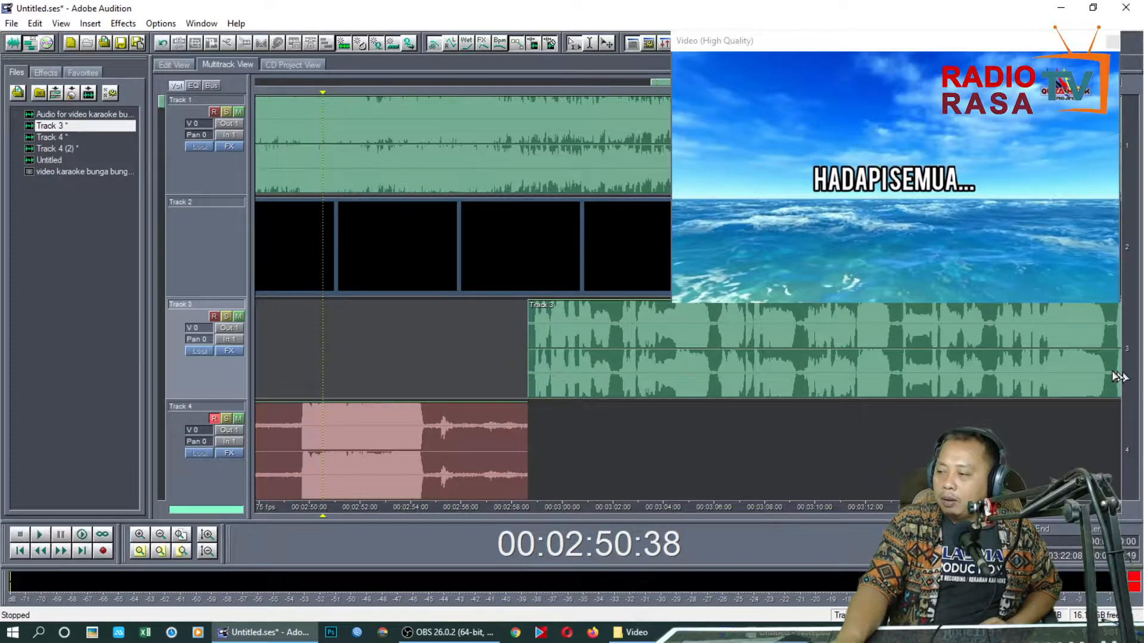
Fit more tracks into the session view, disarm Track 4, and arm Track 5 for recording
click(208, 550)
click(477, 410)
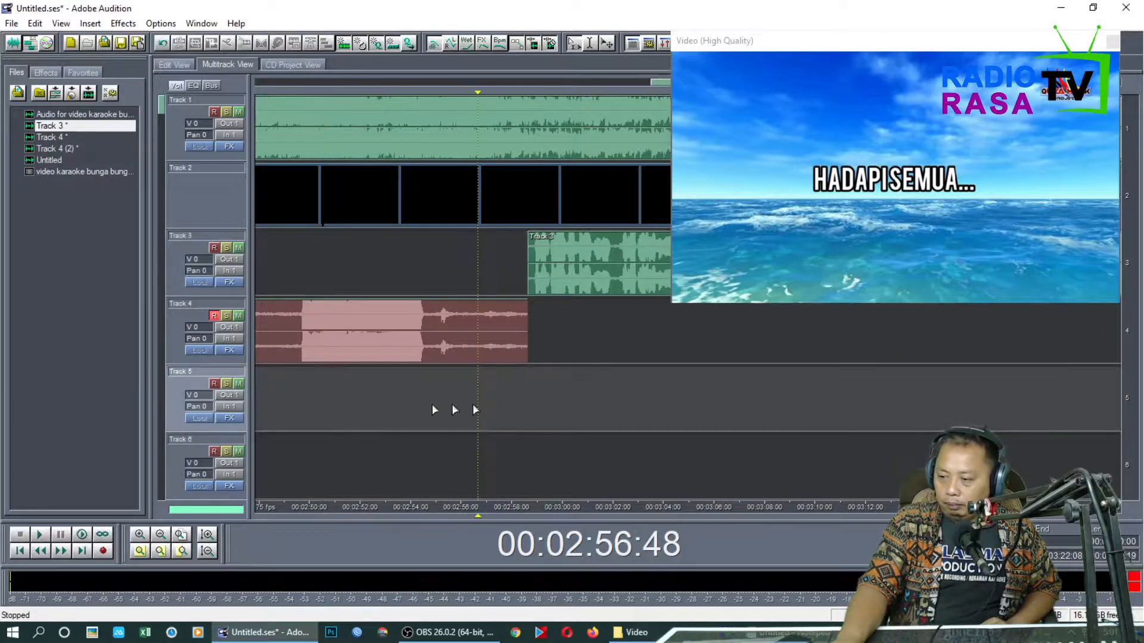
click(216, 317)
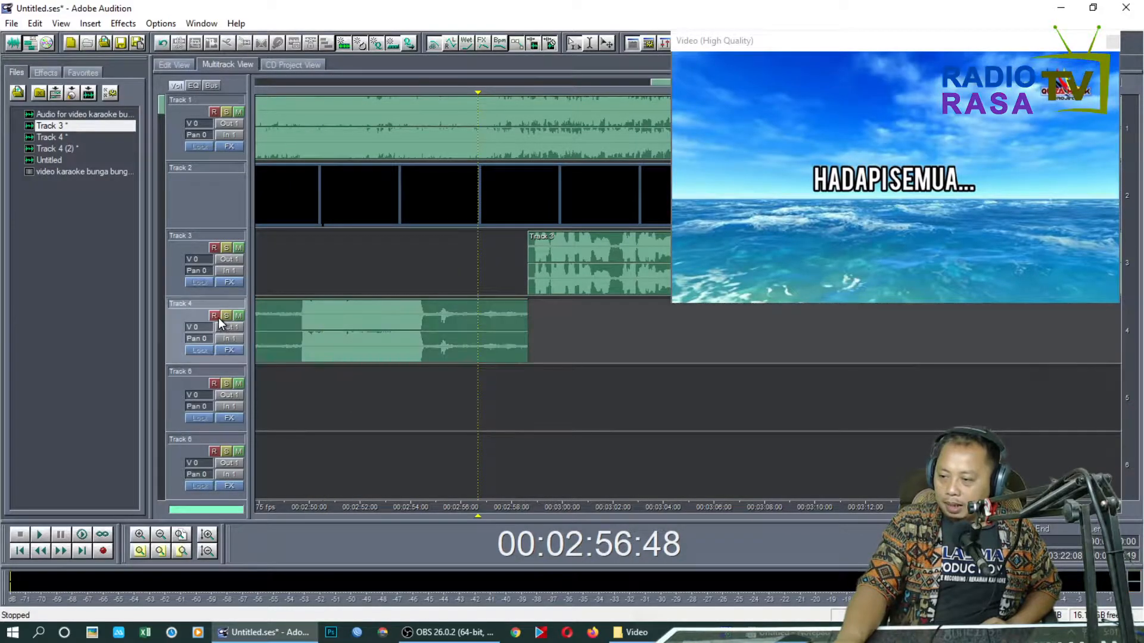
click(214, 382)
click(396, 394)
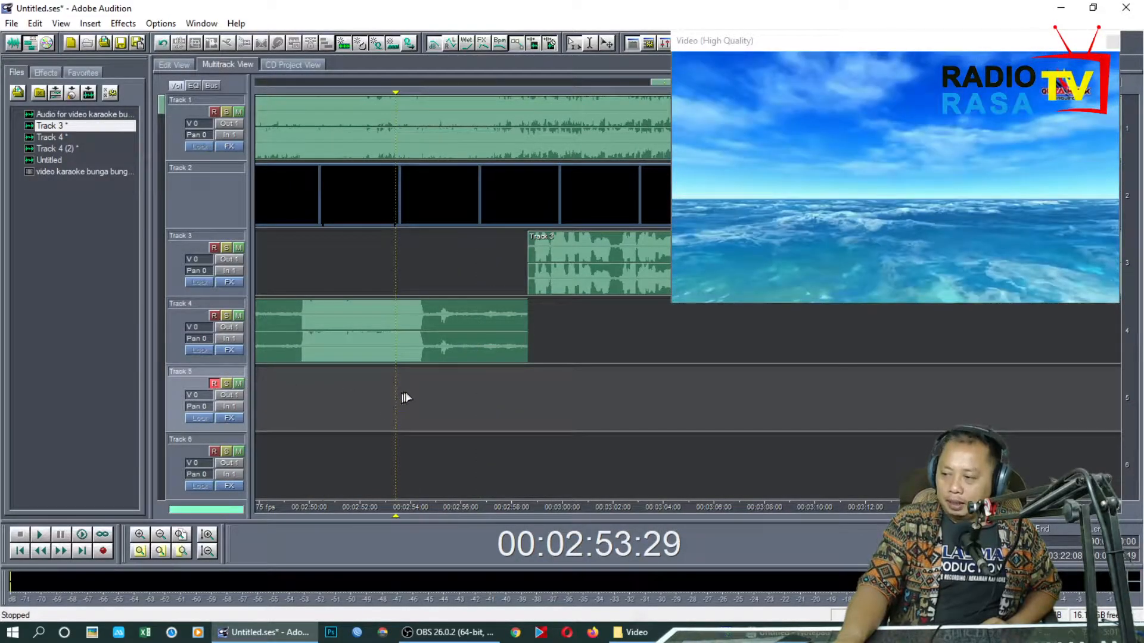
Record a replacement vocal phrase on Track 5 from 00:02:49:11 to about 00:03:02, and stop the recording
click(290, 416)
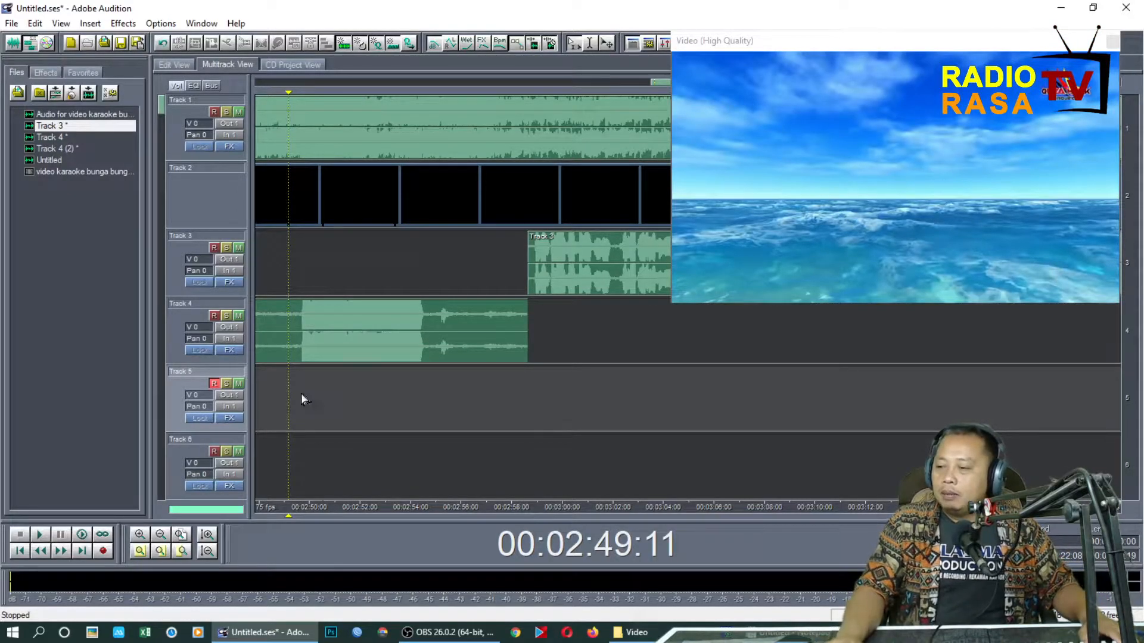
click(106, 551)
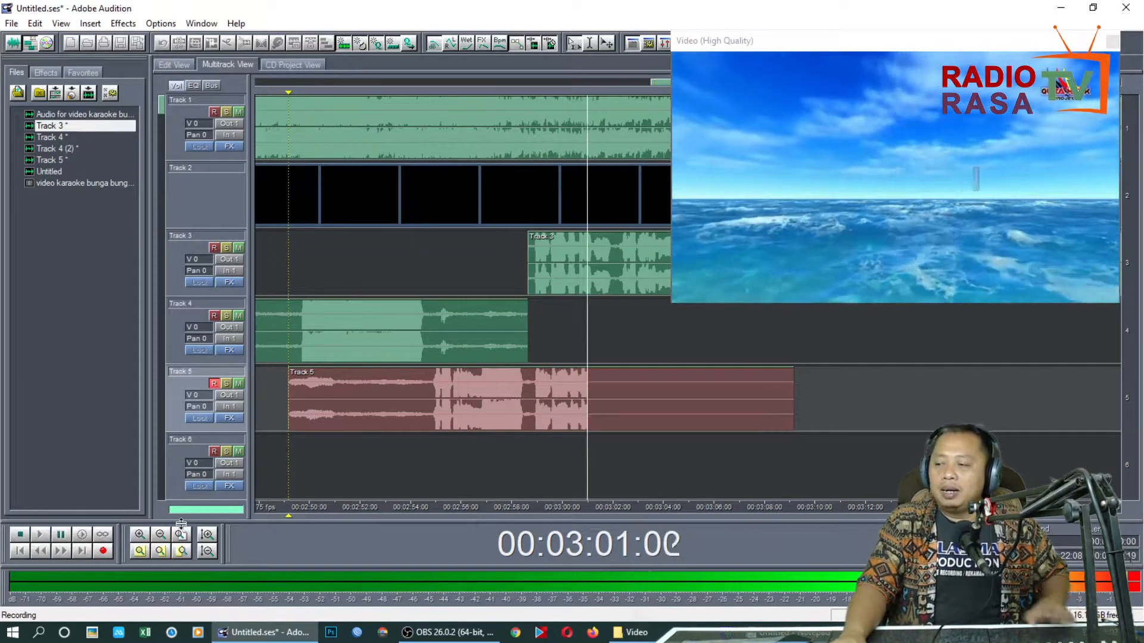
key(space)
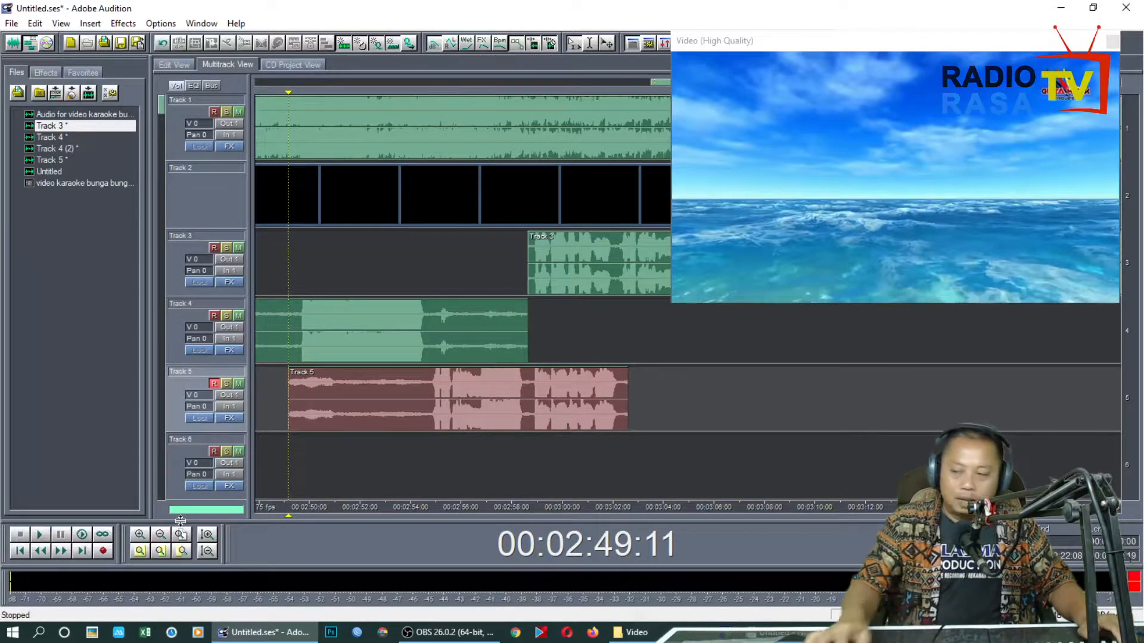
Play back the new Track 5 take from about 00:02:53, looking closely at where it overlaps the Track 3 vocal
click(386, 384)
key(space)
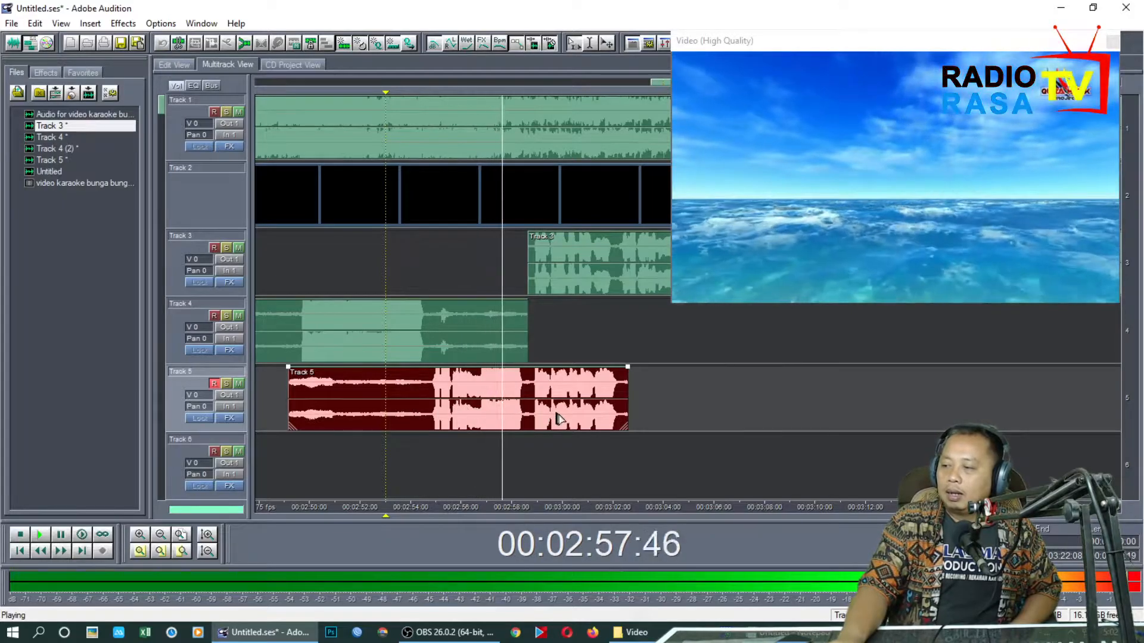
scroll(568, 515, up, 4)
drag(569, 512, 433, 508)
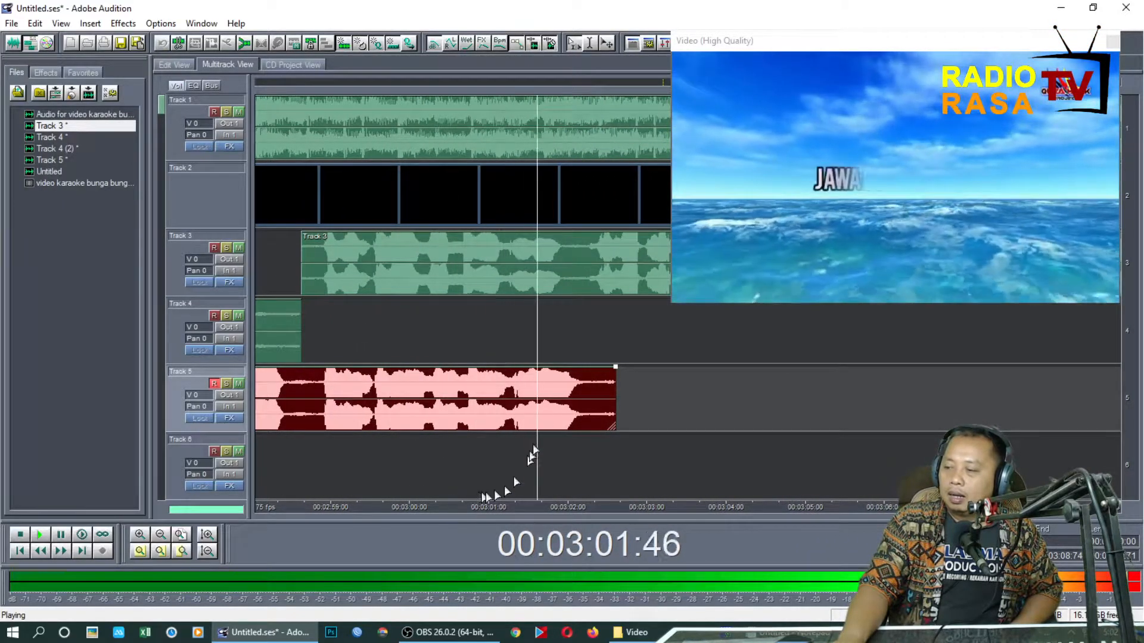
key(space)
Delete the Track 3 vocal overlapping the Track 5 take, from the clip's start up to 00:03:02:10
drag(580, 272, 564, 274)
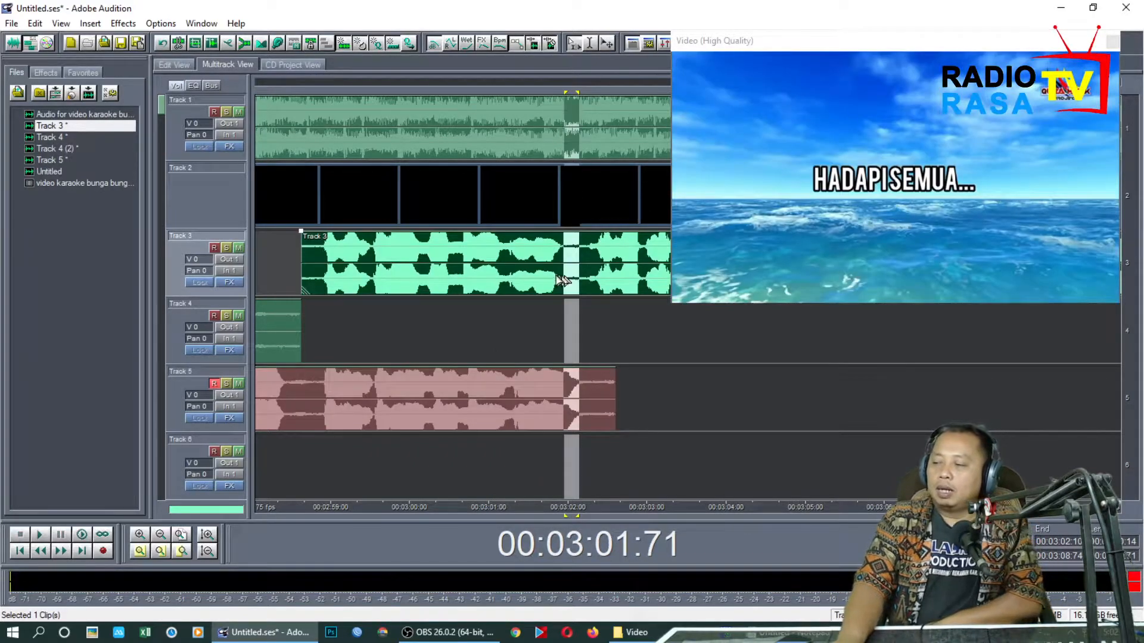
key(Delete)
click(513, 274)
key(Delete)
Play back the transition from the Track 5 take to the Track 3 vocal from 00:02:58:58, and stop
click(313, 348)
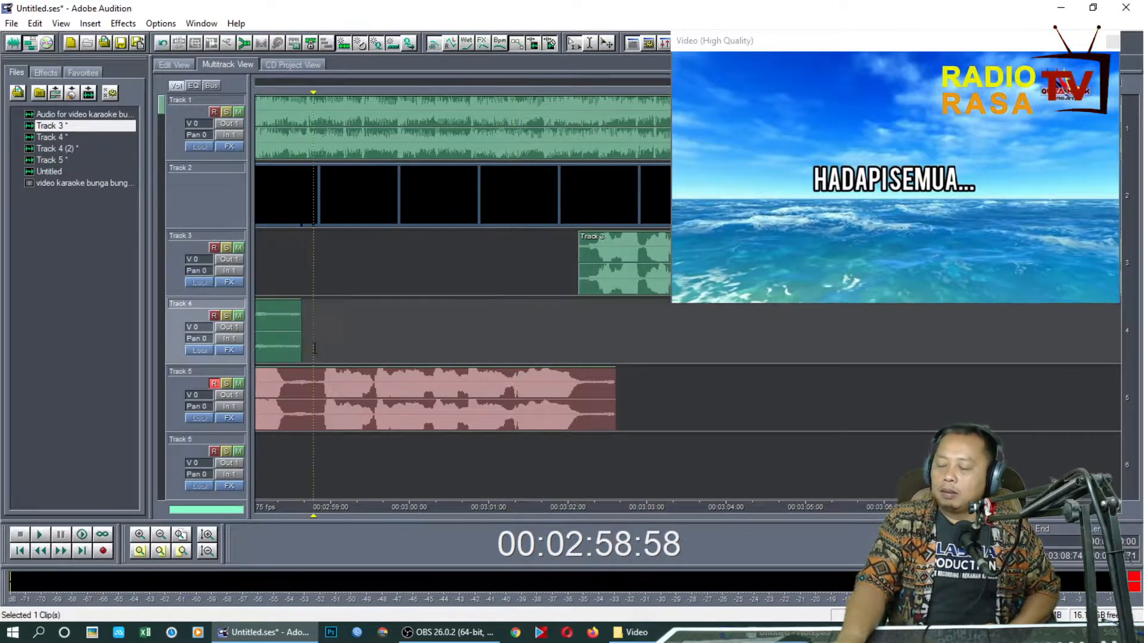
key(space)
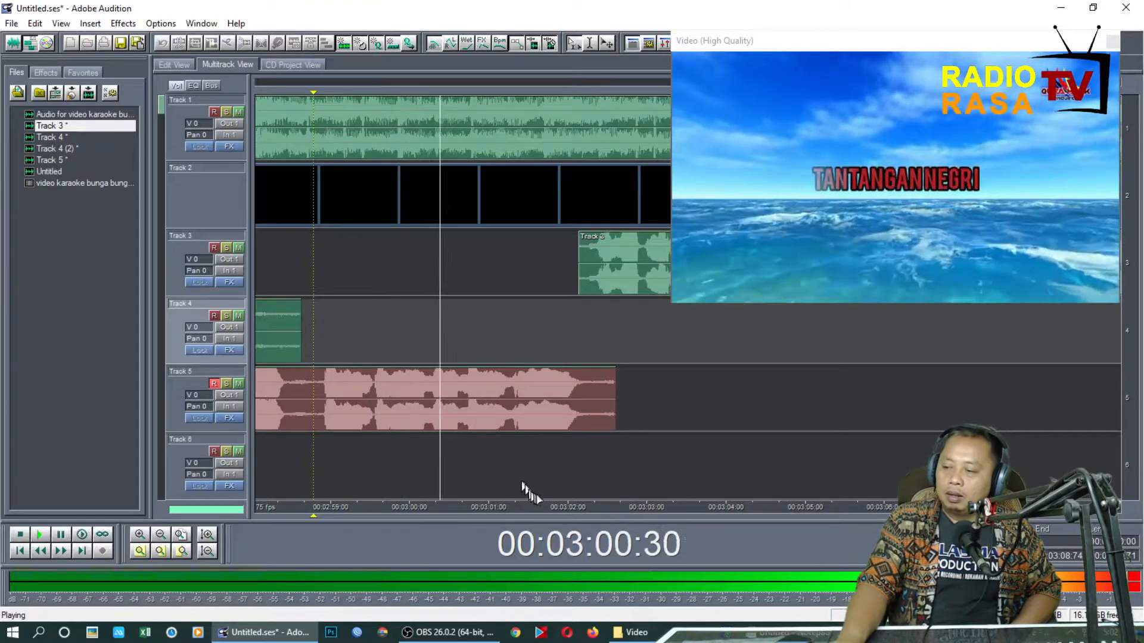
scroll(564, 509, down, 2)
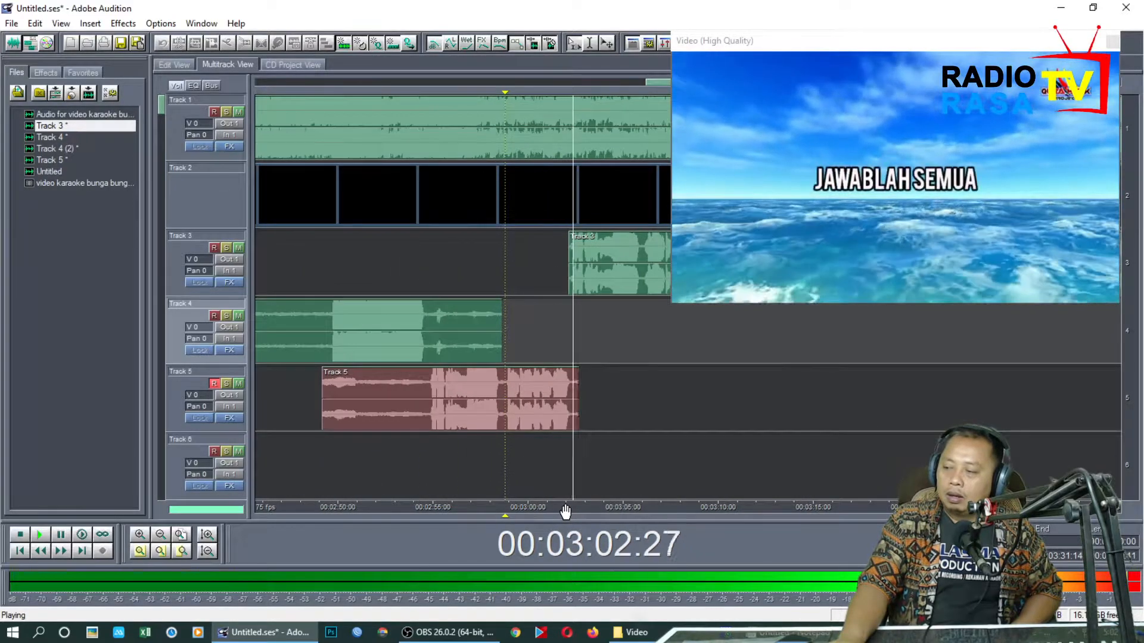
scroll(564, 511, down, 3)
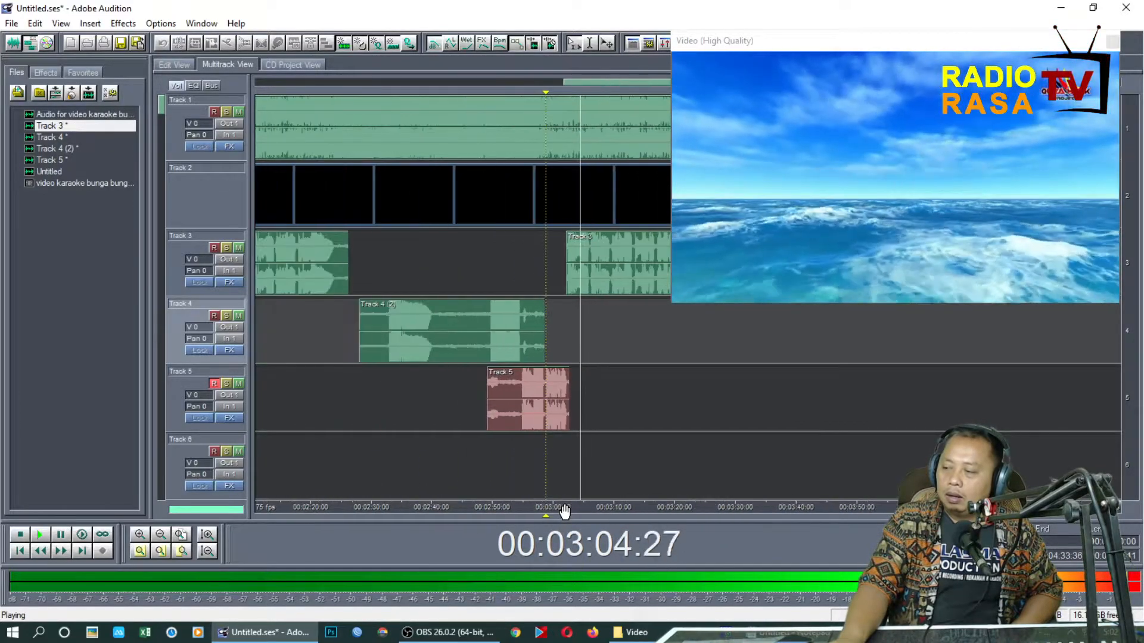
key(space)
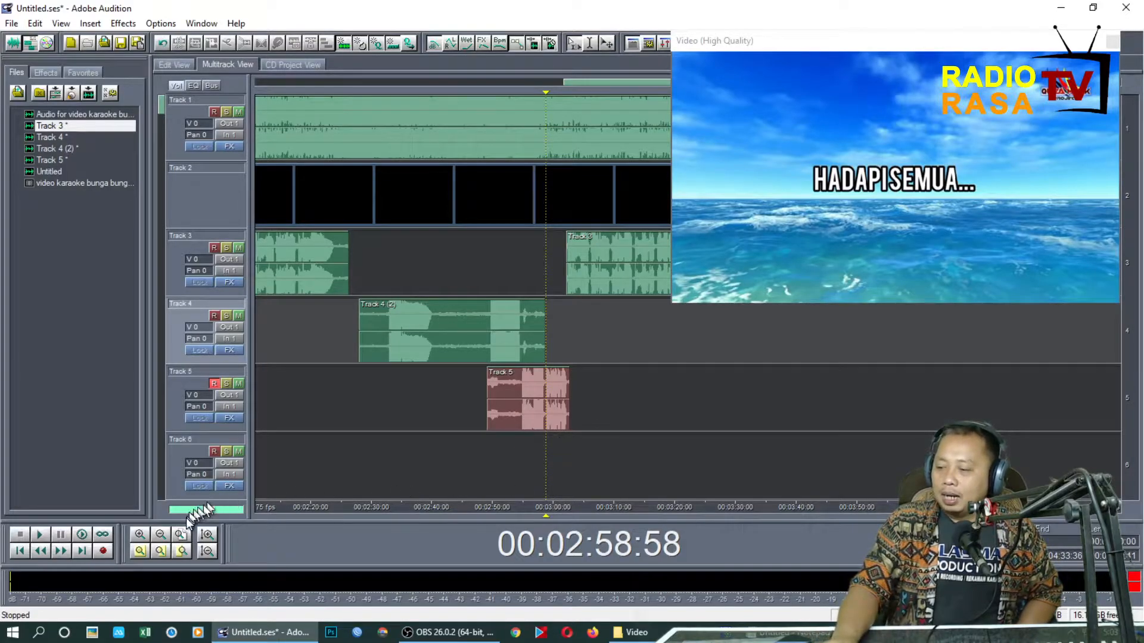
Open the Track 5 take in the waveform editor, play it back from 00:02:54:00, and return to the multitrack session
double_click(518, 417)
key(space)
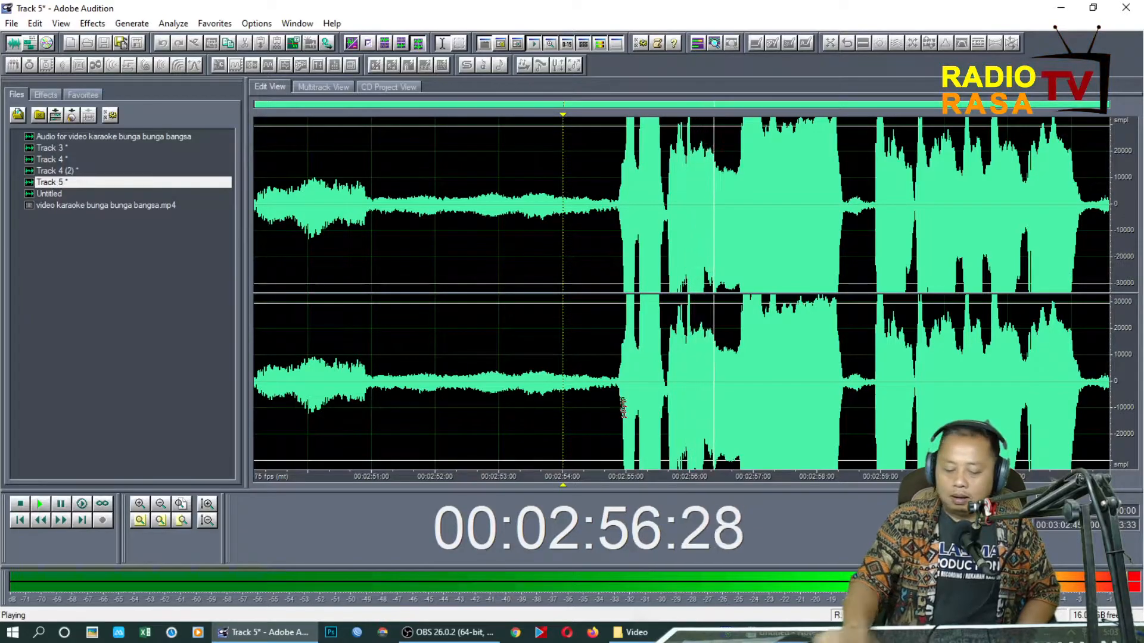
key(space)
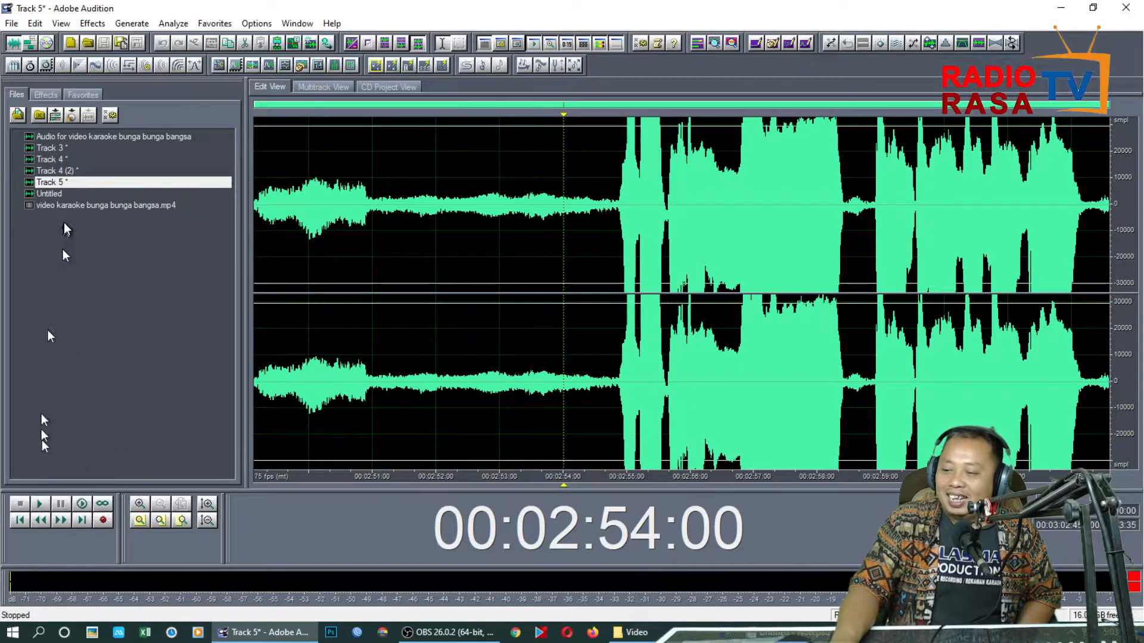
double_click(51, 192)
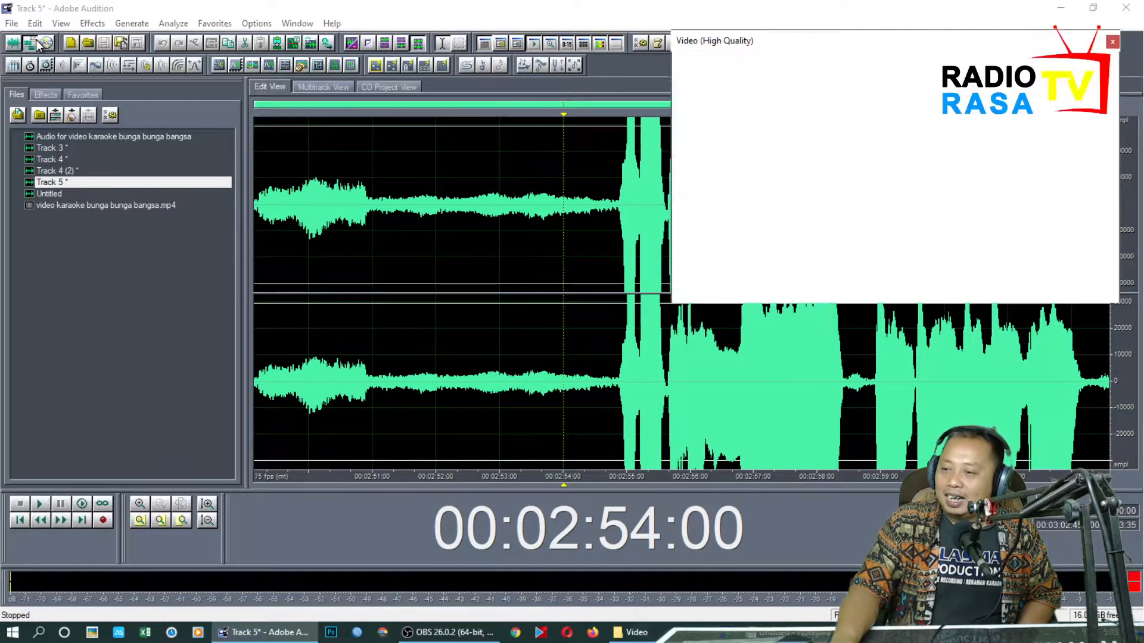
Apply Studio Reverb with the Vocal Reverb (large) preset to the entire Track 3 vocal
click(402, 426)
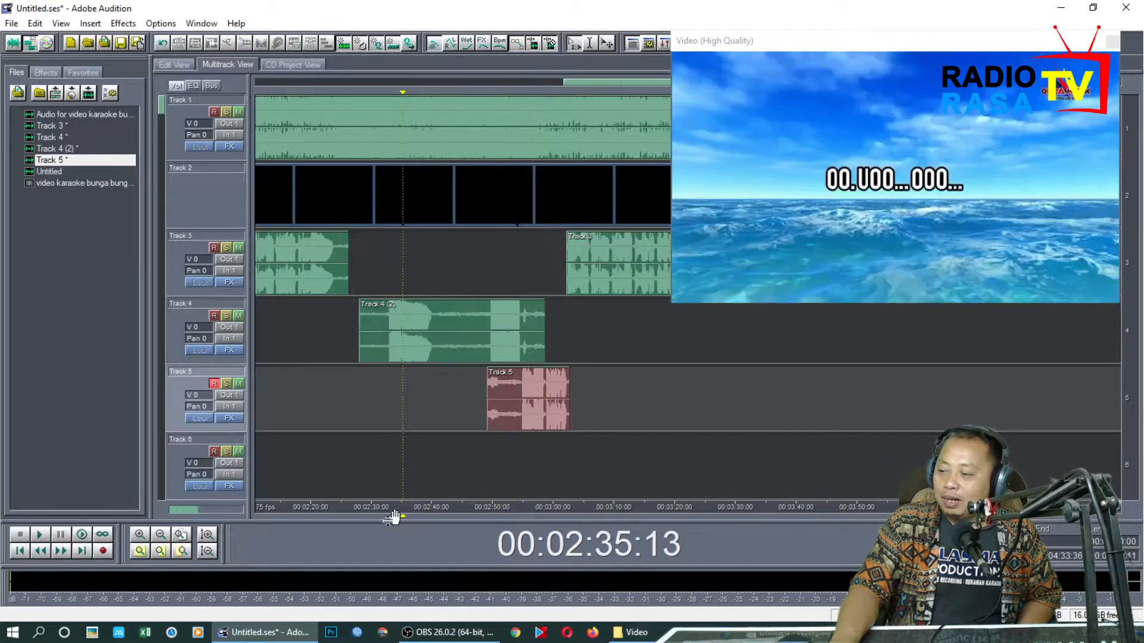
click(186, 533)
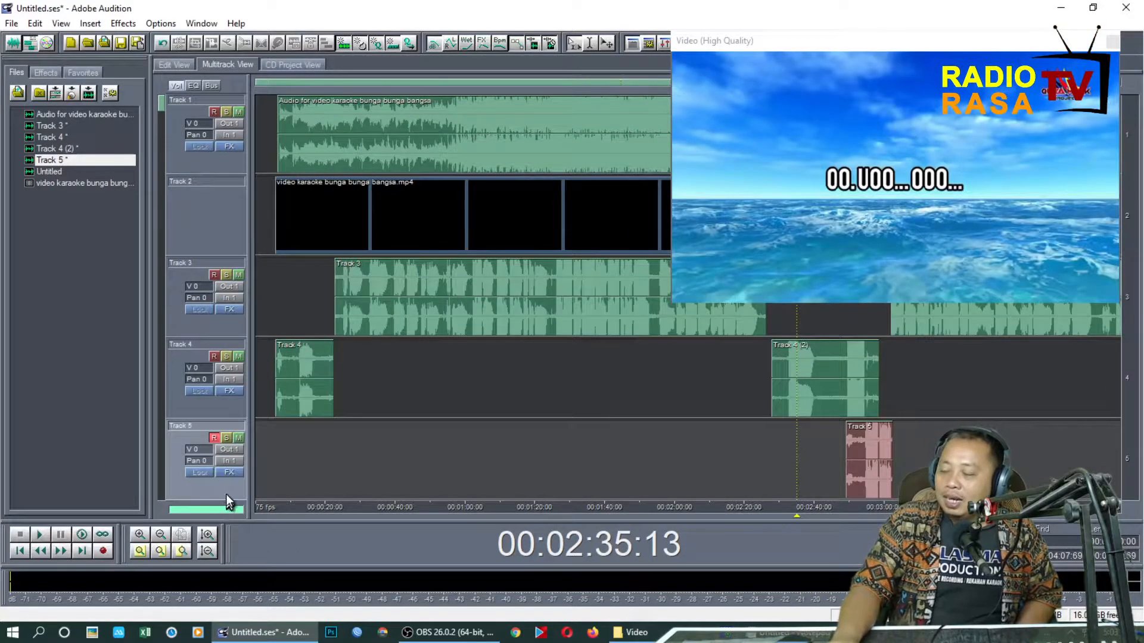
double_click(405, 272)
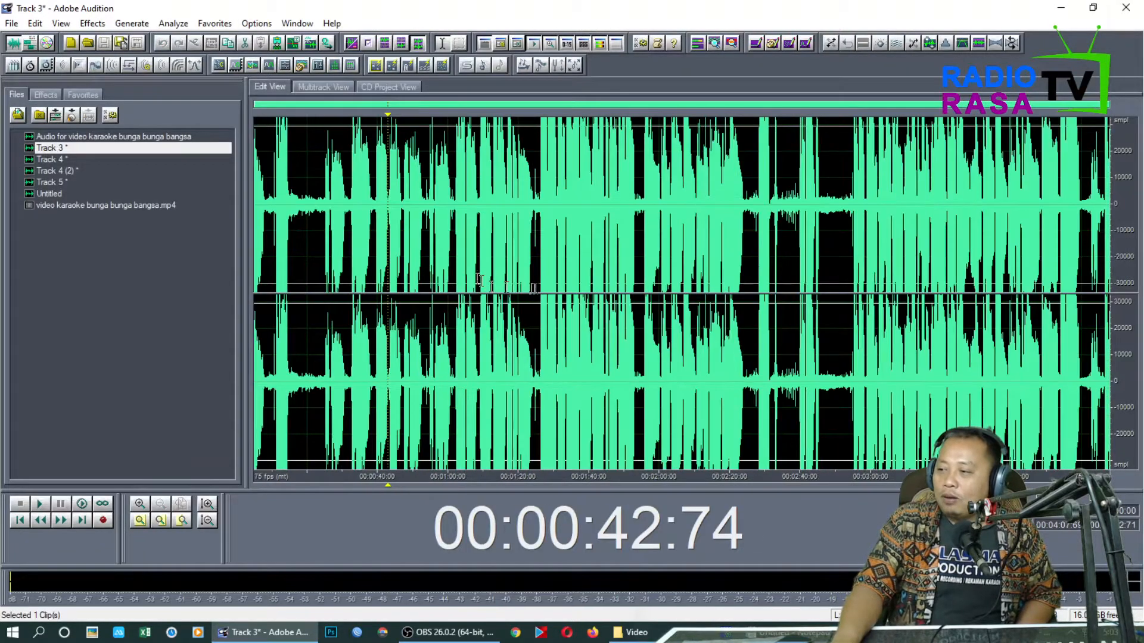
double_click(533, 286)
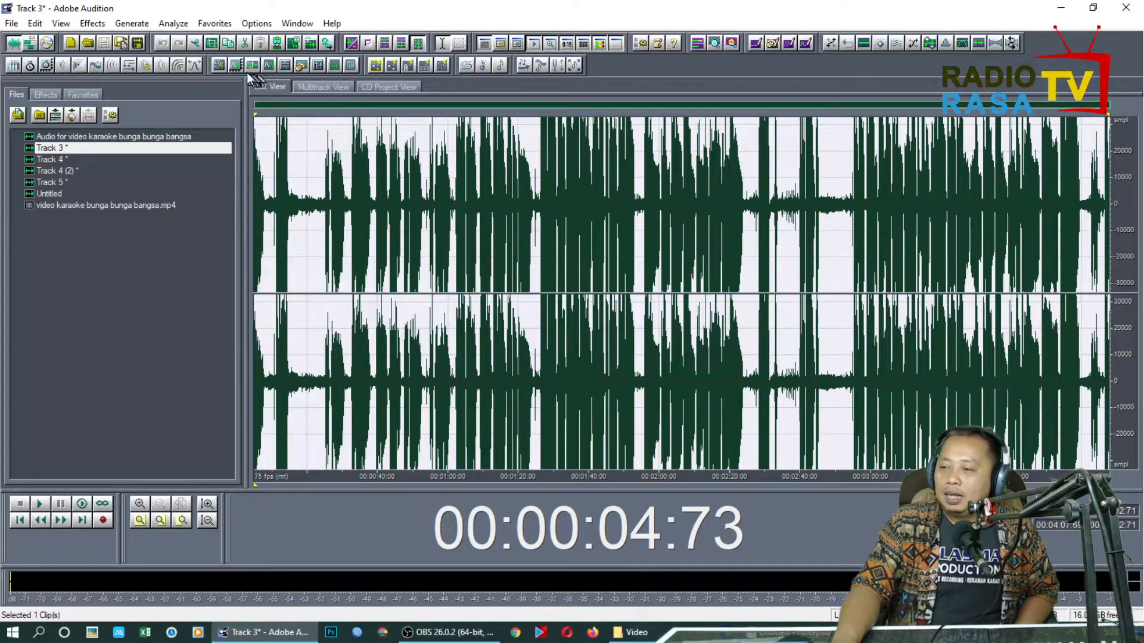
click(180, 68)
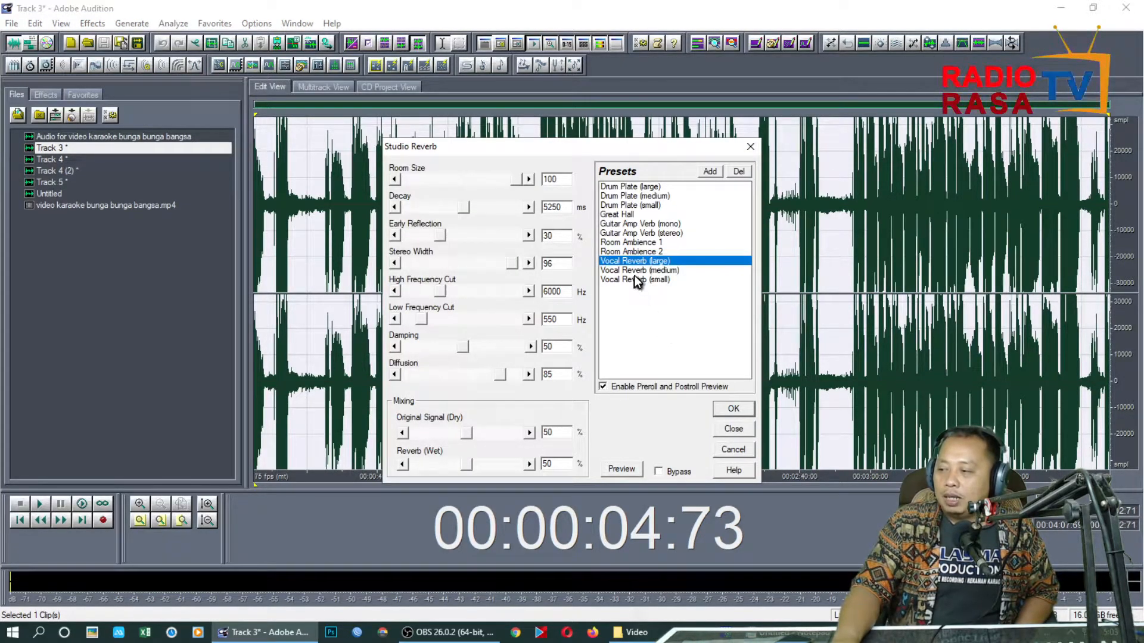
click(743, 410)
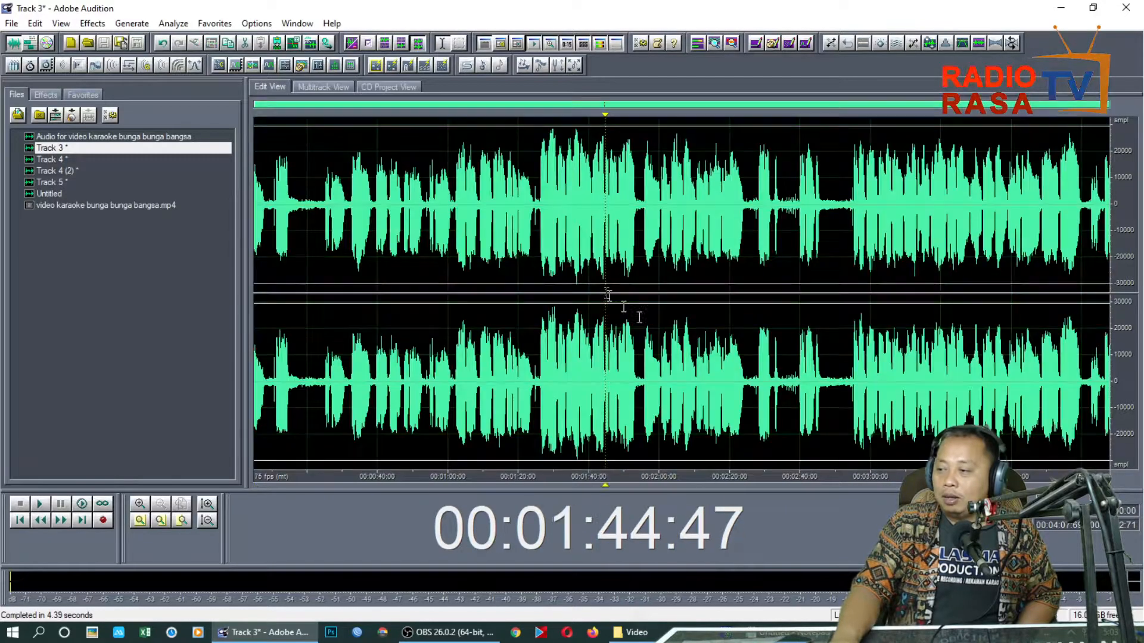
Play back the processed Track 3 vocal from 00:01:44:47, and the multitrack mix from just after the start of the Track 3 clip
click(606, 306)
key(space)
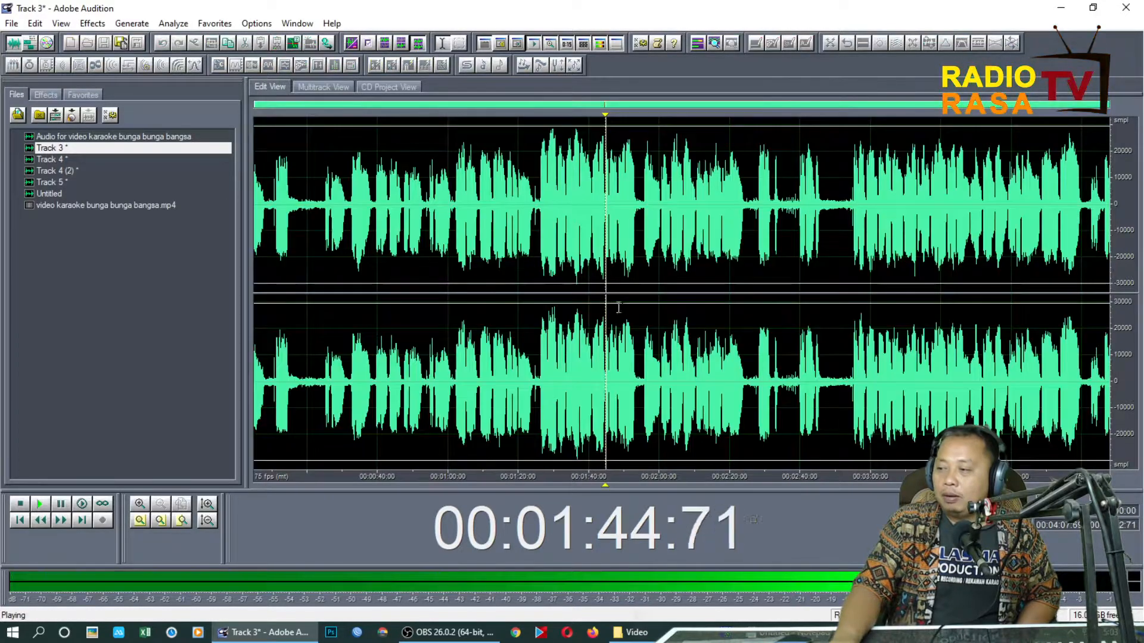
click(32, 46)
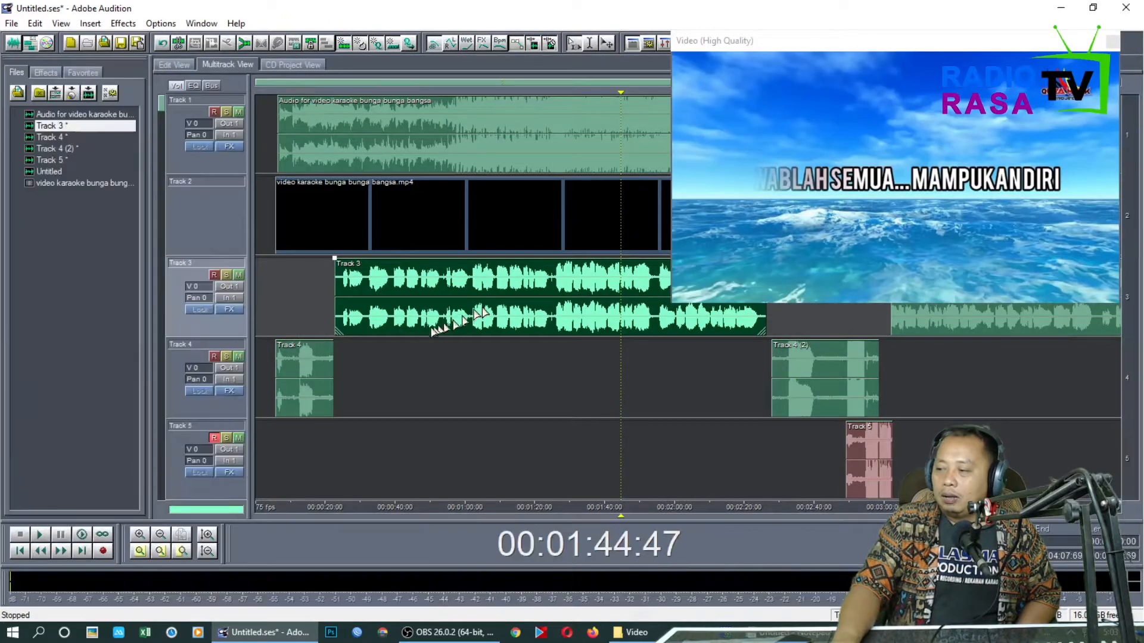
click(341, 357)
key(space)
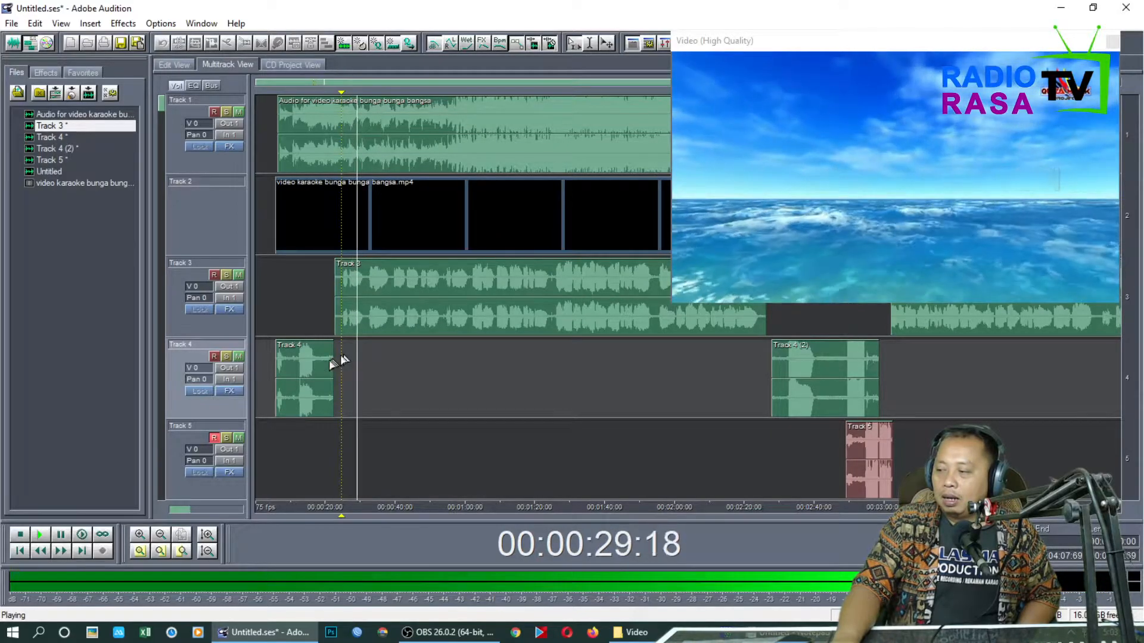
Apply Studio Reverb with the Vocal Reverb (large) preset to the entire first Track 4 take, and return to the multitrack session
double_click(288, 378)
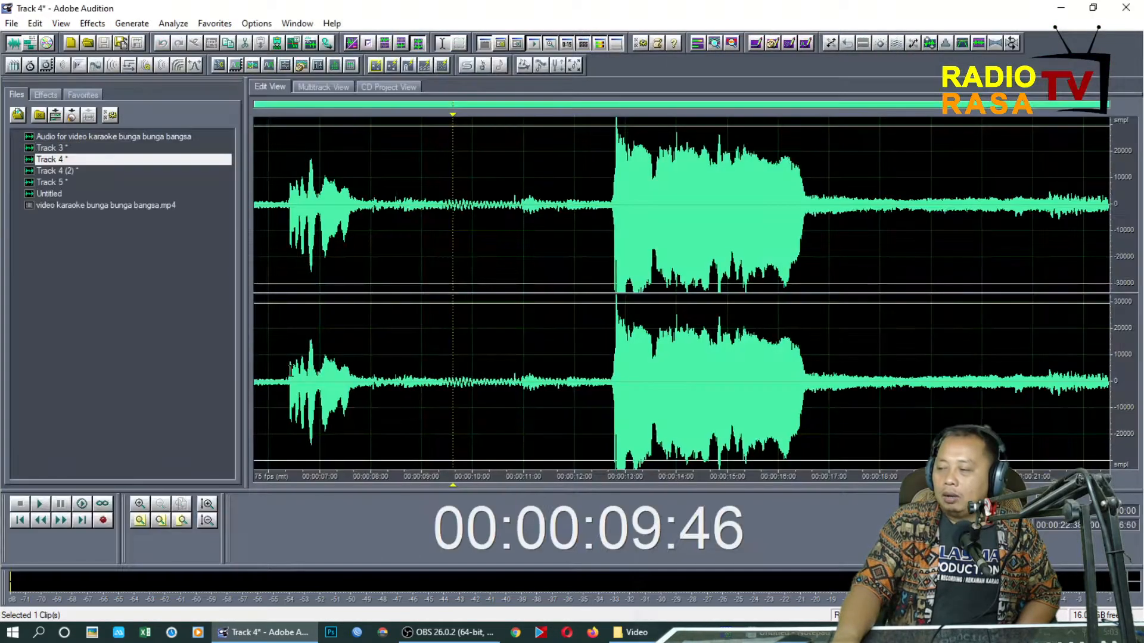
double_click(513, 334)
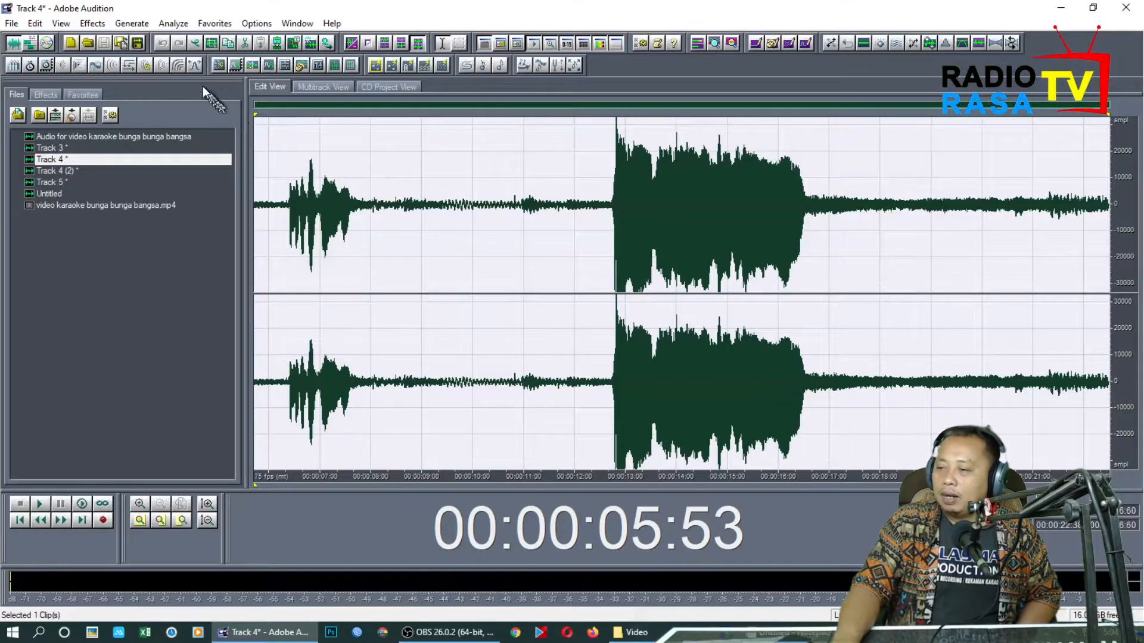
click(179, 65)
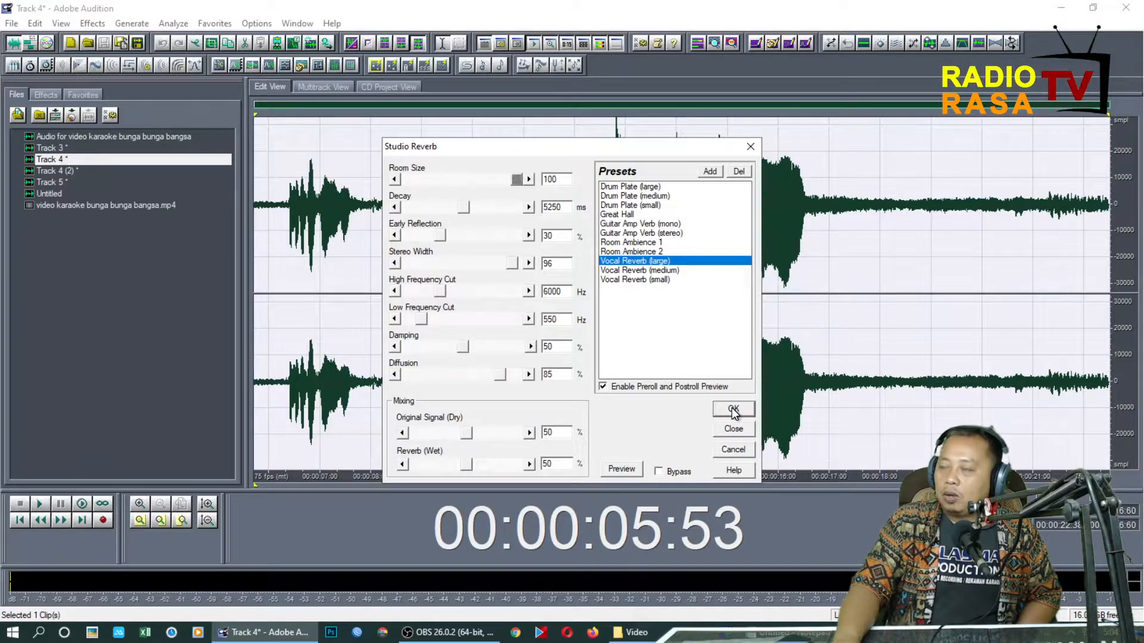
click(733, 410)
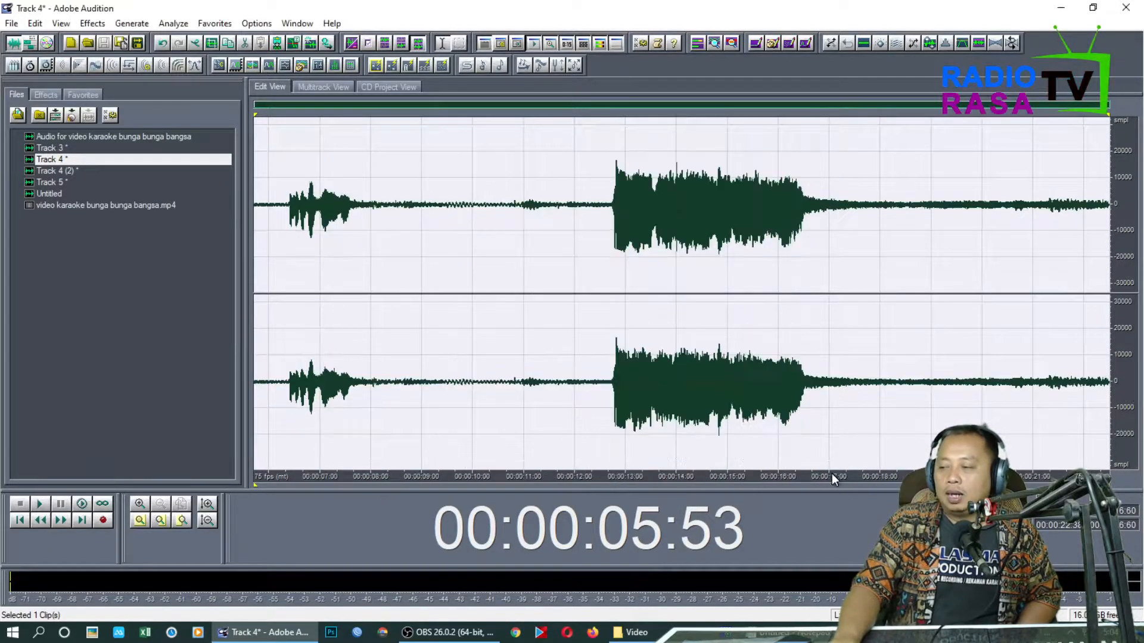
click(27, 43)
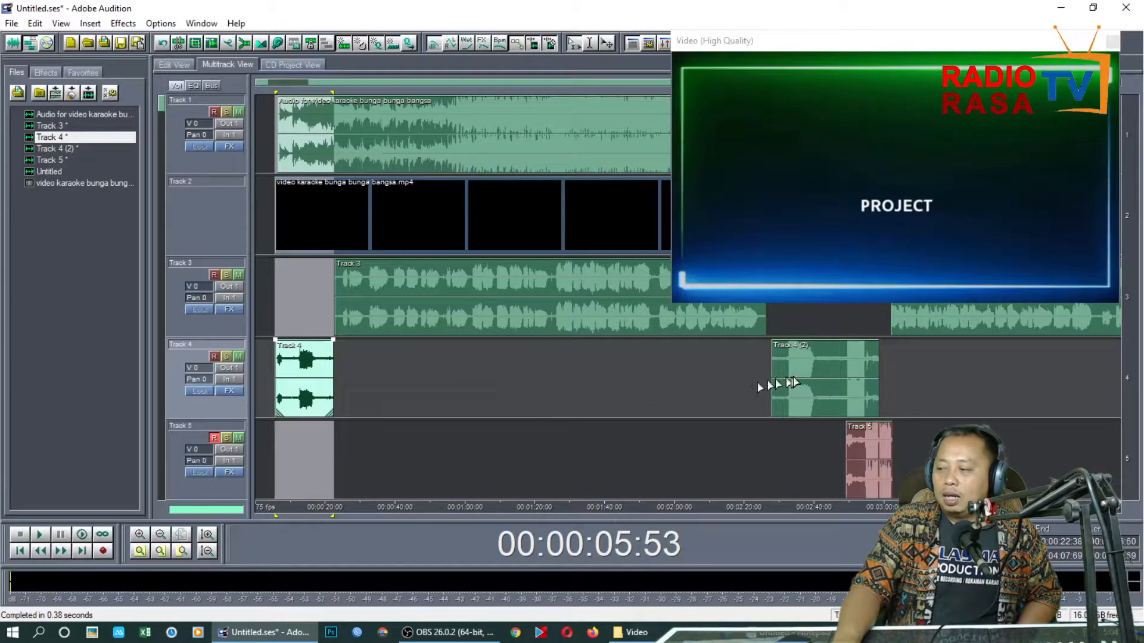
Apply Studio Reverb with the Vocal Reverb (large) preset to the entire Track 4 (2) take, and return to the multitrack session
double_click(795, 381)
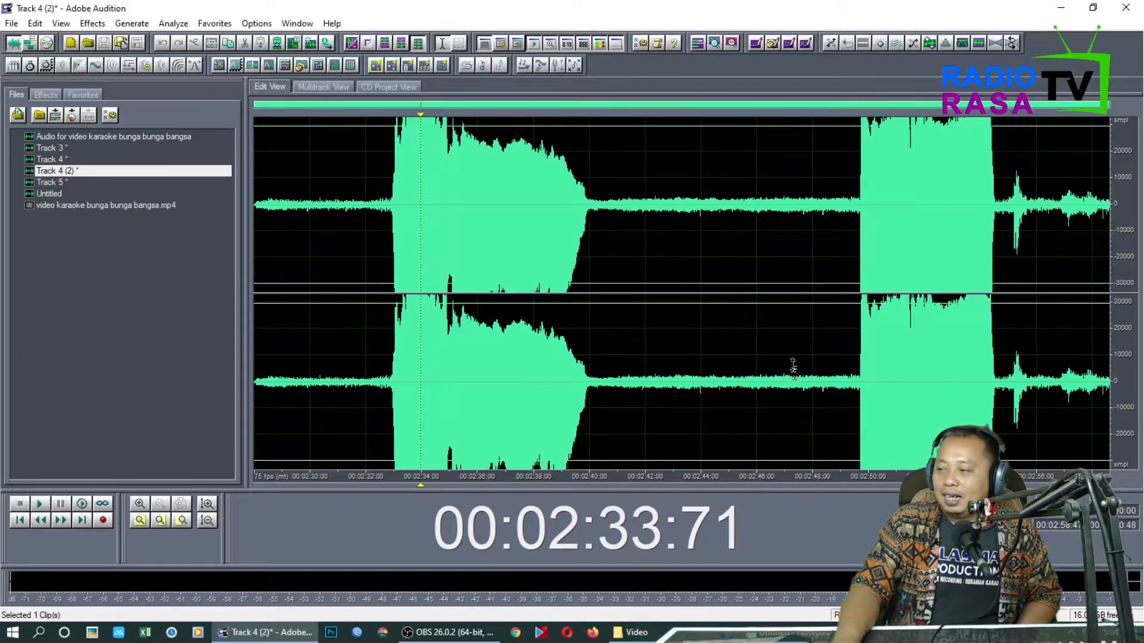
key(space)
key(space)
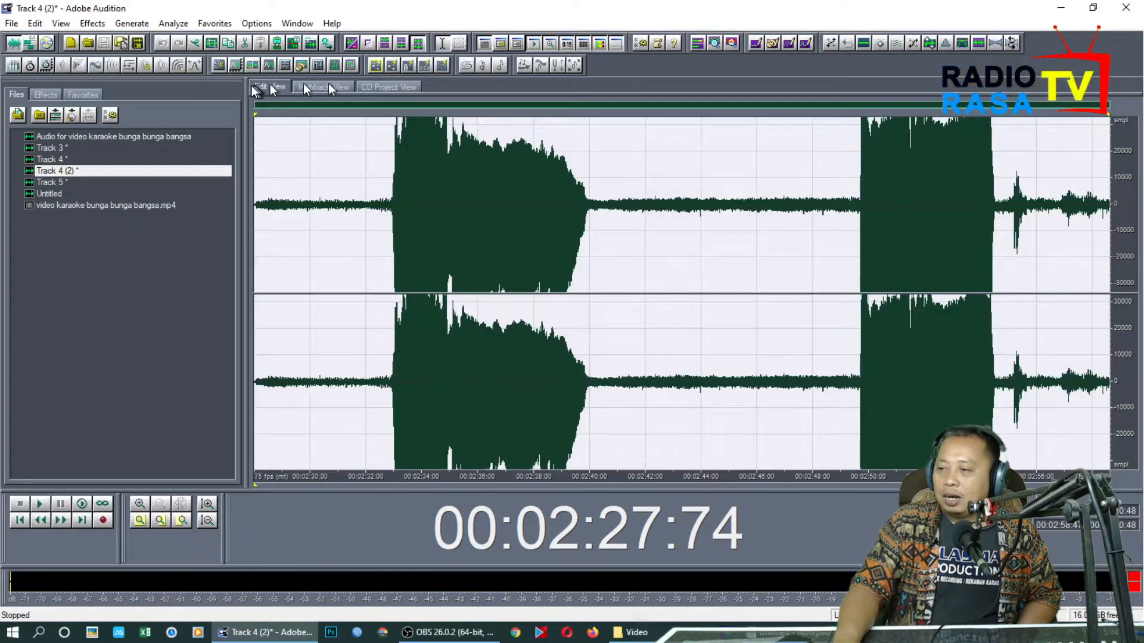
click(178, 66)
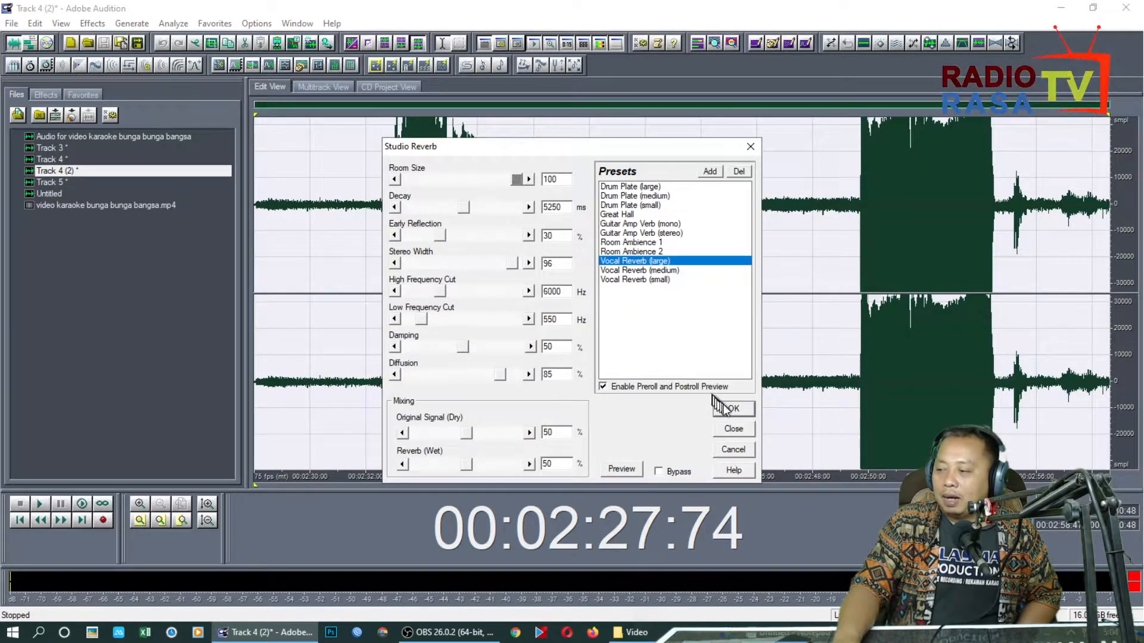
click(745, 415)
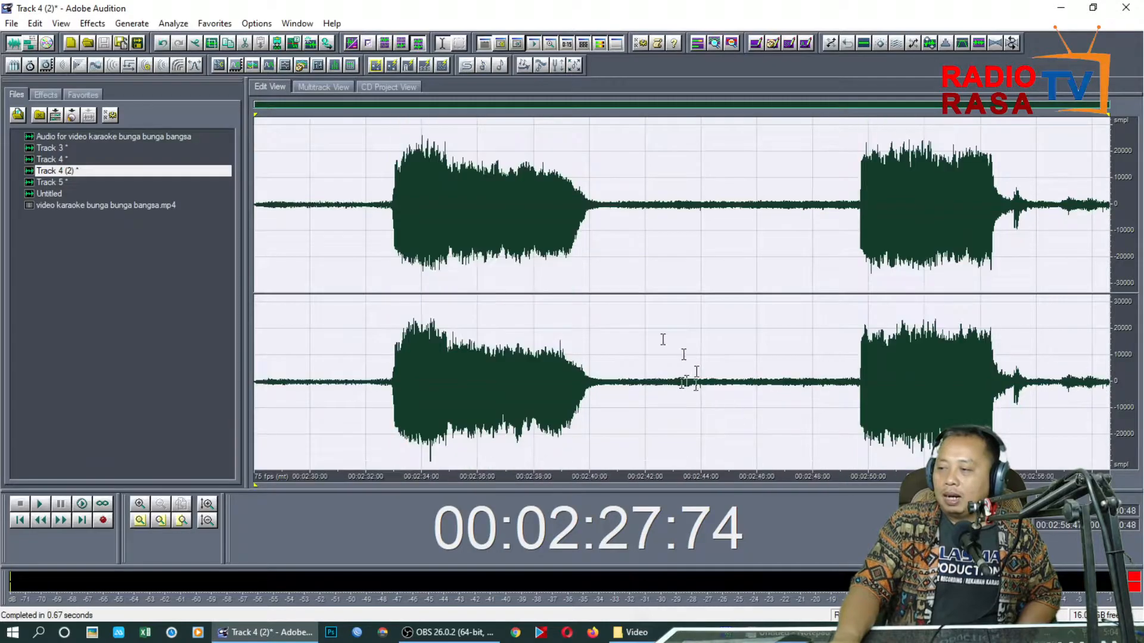
click(28, 43)
Apply the same Studio Reverb settings to the entire Track 5 take
click(891, 462)
double_click(887, 462)
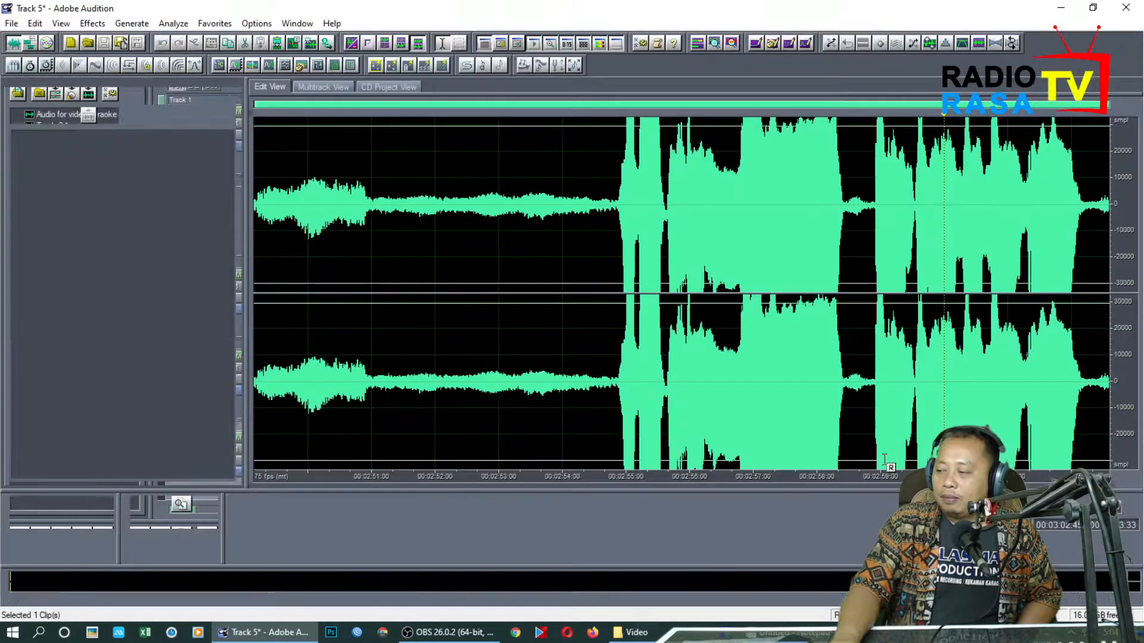
key(space)
double_click(768, 369)
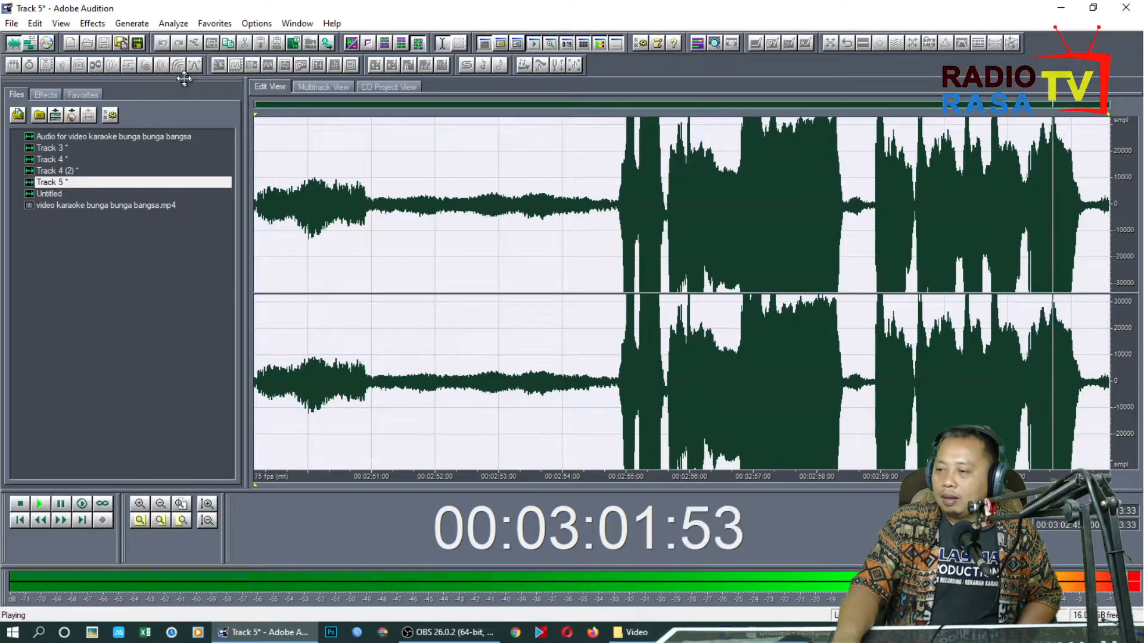
click(178, 64)
click(717, 411)
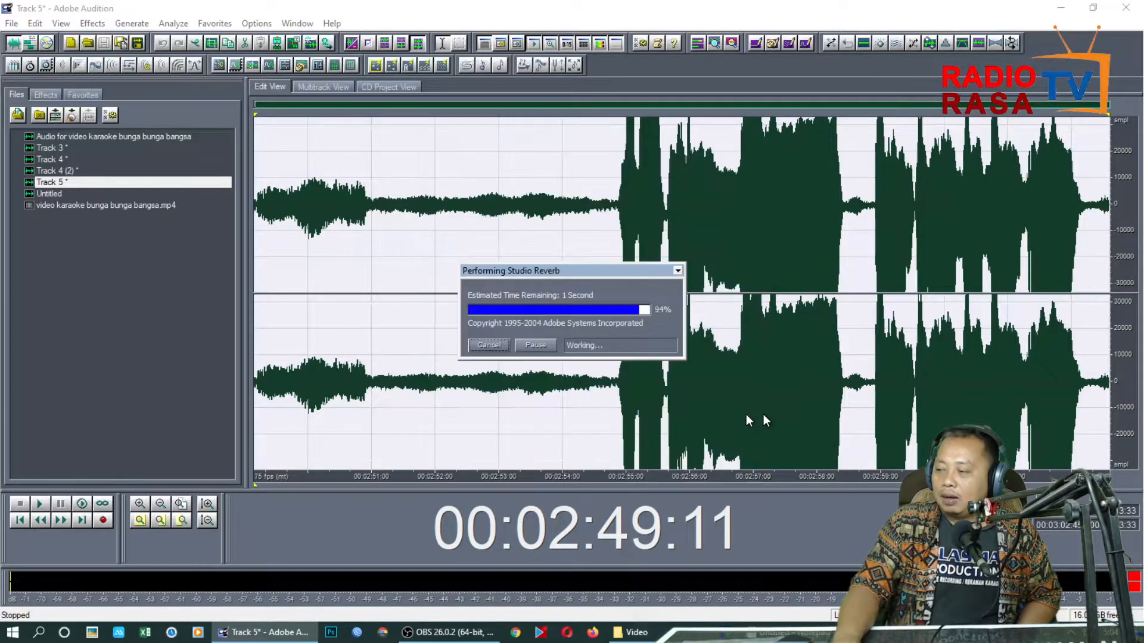
Play back the processed Track 5 take from 00:02:54:44, and return to the multitrack session
click(601, 280)
key(space)
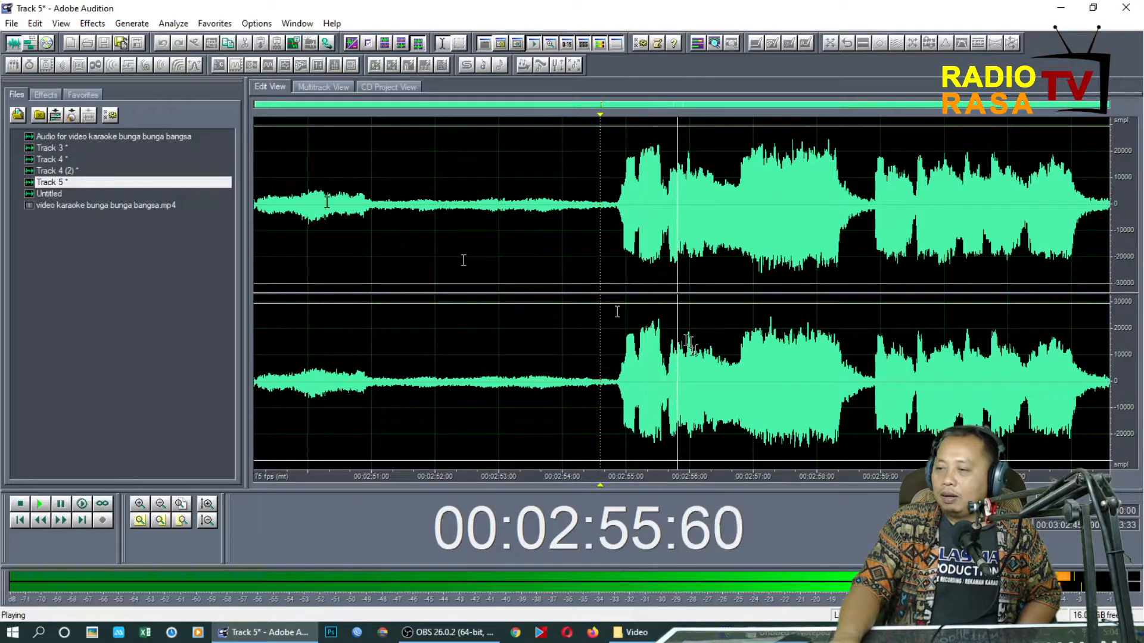
click(29, 43)
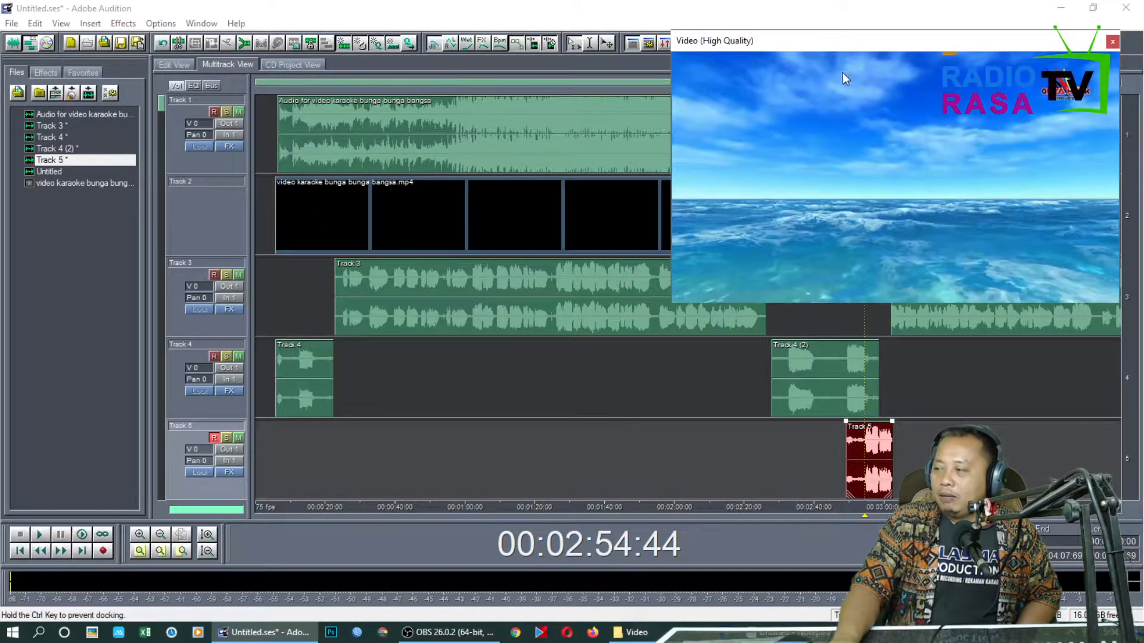
Shrink the karaoke video preview and move it to the upper corner so it uncovers most of the track clips
drag(842, 73, 735, 106)
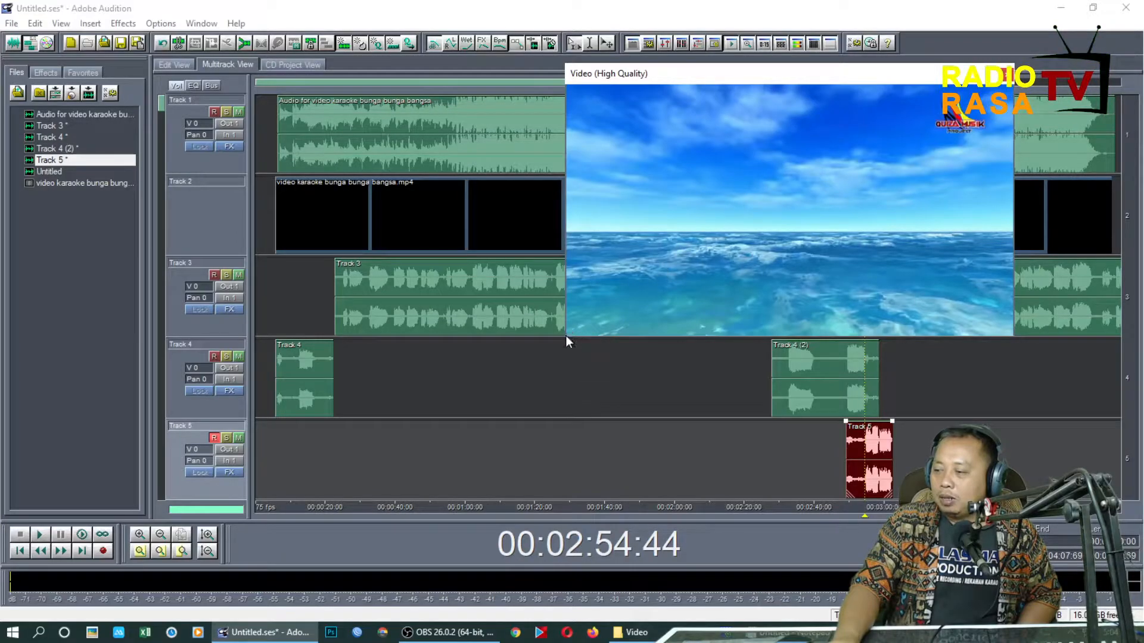
drag(568, 333, 834, 191)
drag(916, 73, 1021, 24)
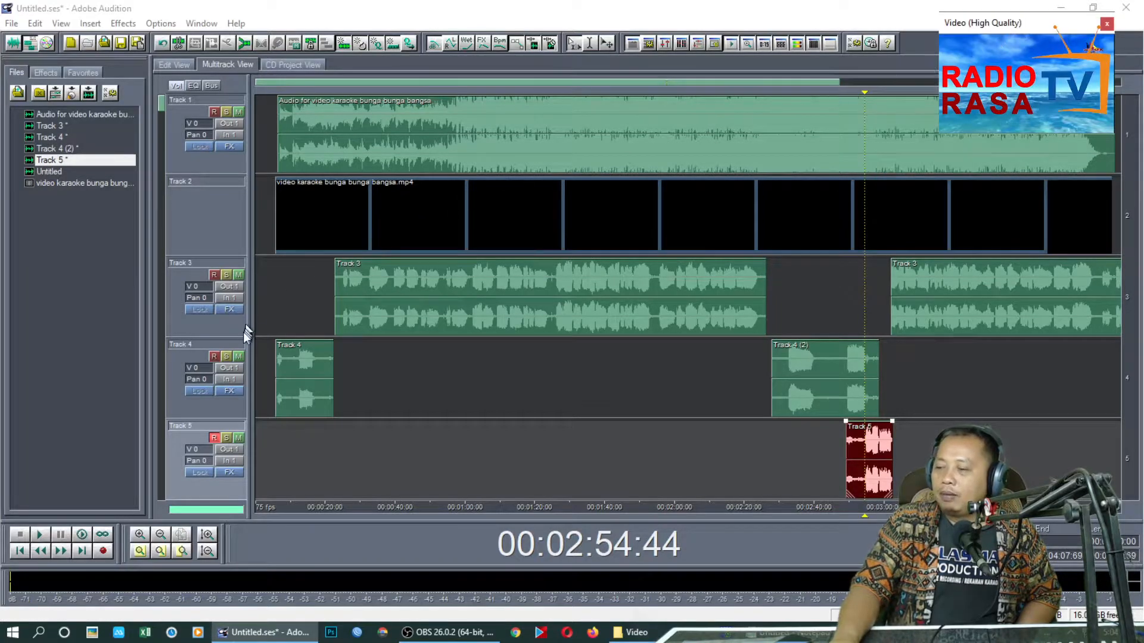
Play the session from near its start, comparing the full mix with Track 3 soloed, Track 3 muted, and Track 1 muted
click(264, 314)
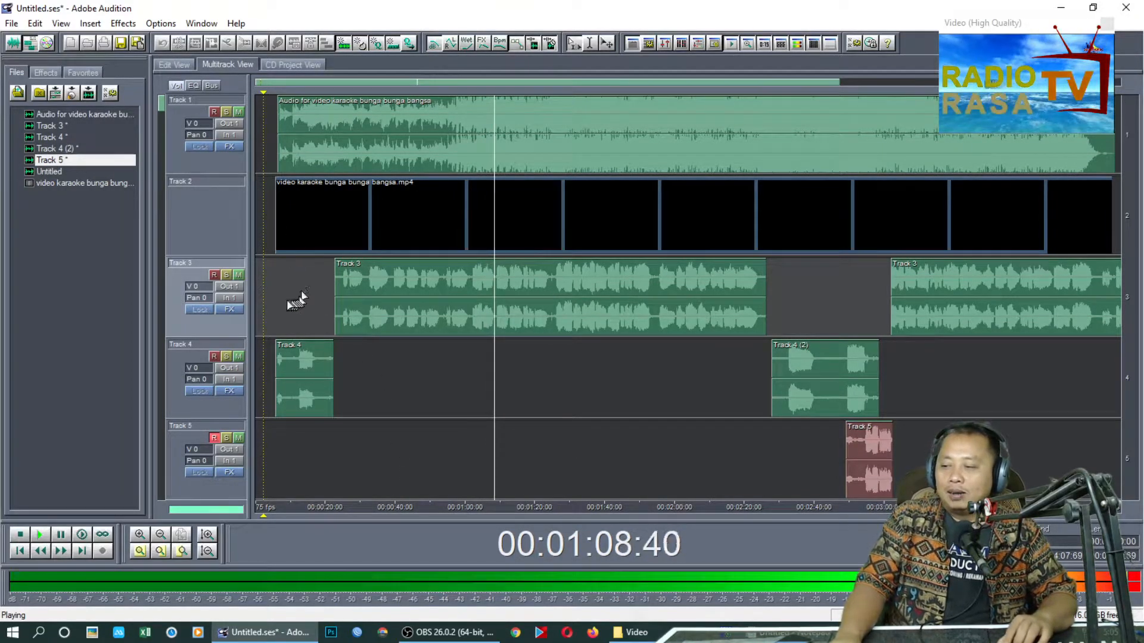
click(227, 275)
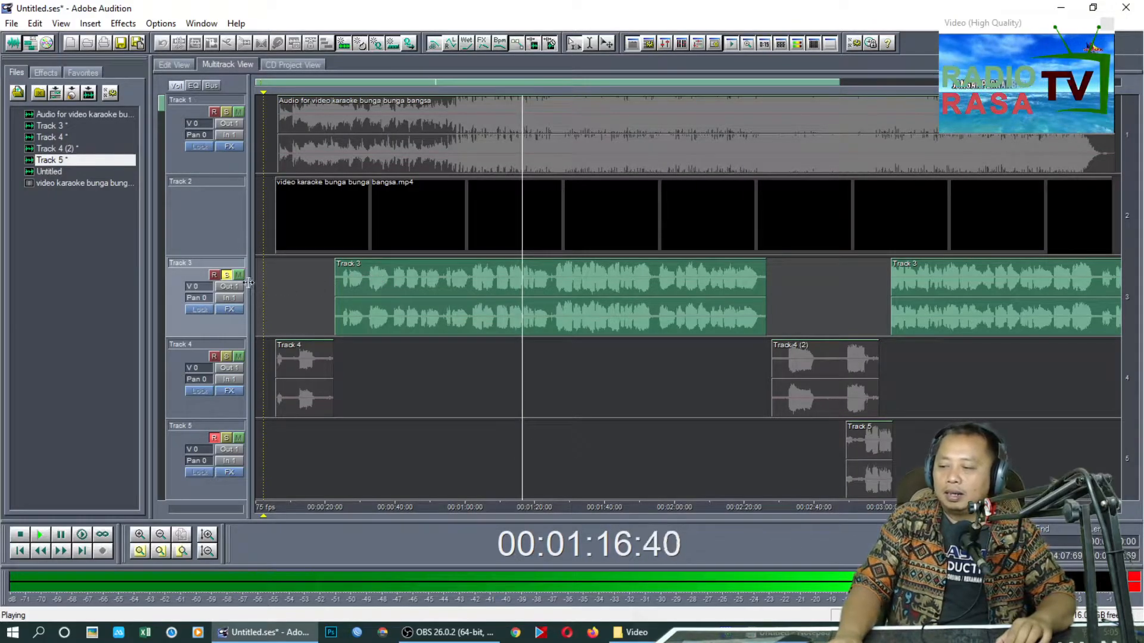
click(227, 275)
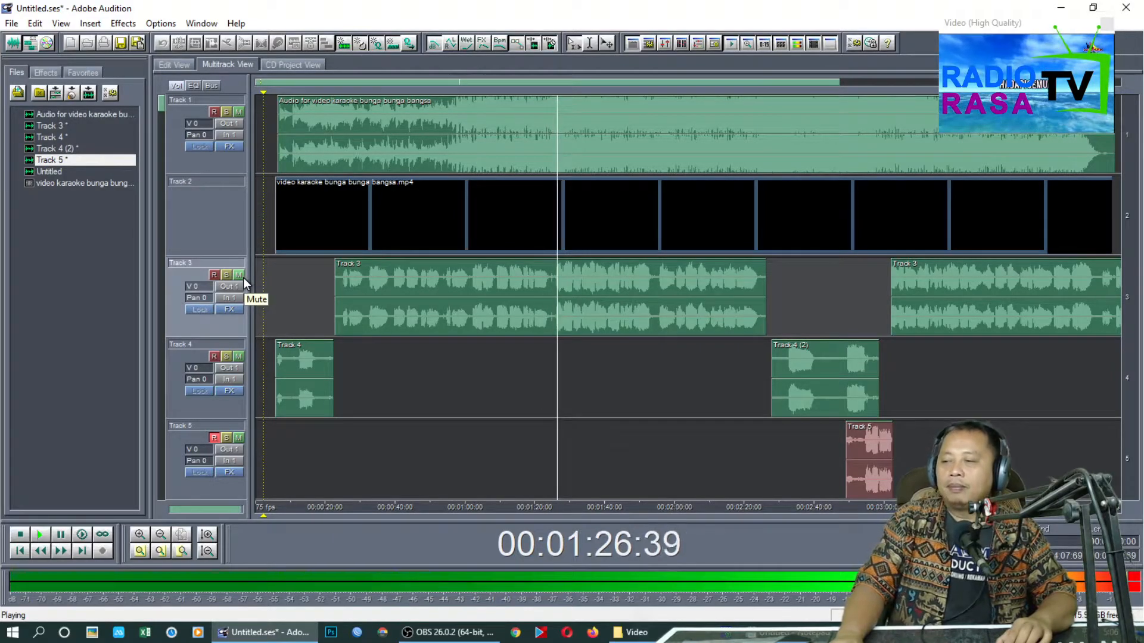
click(243, 278)
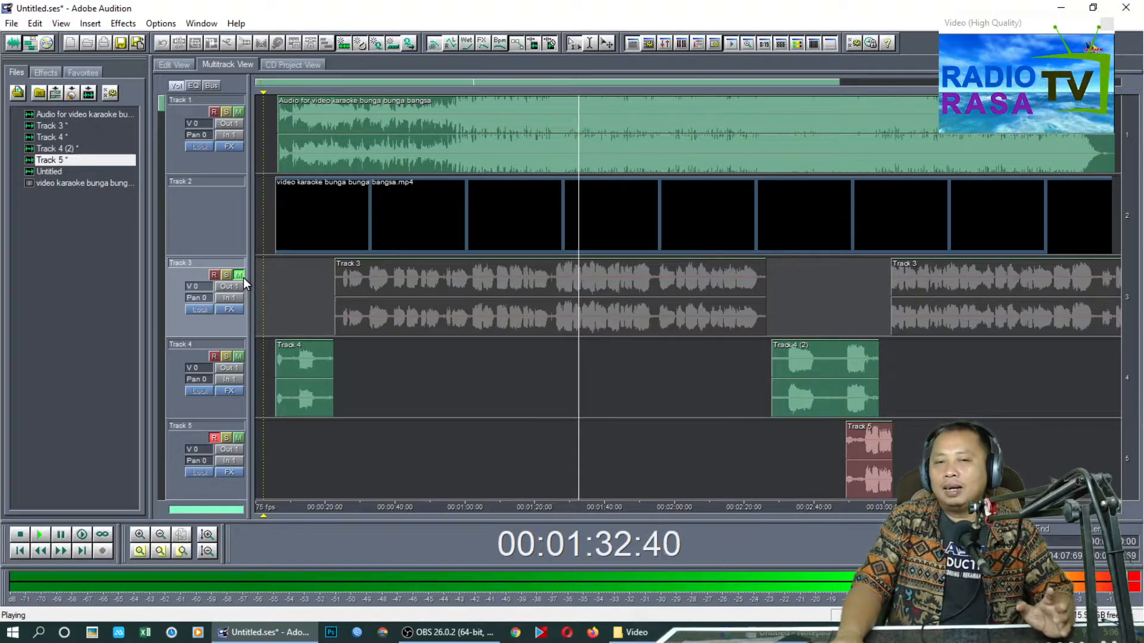
click(243, 278)
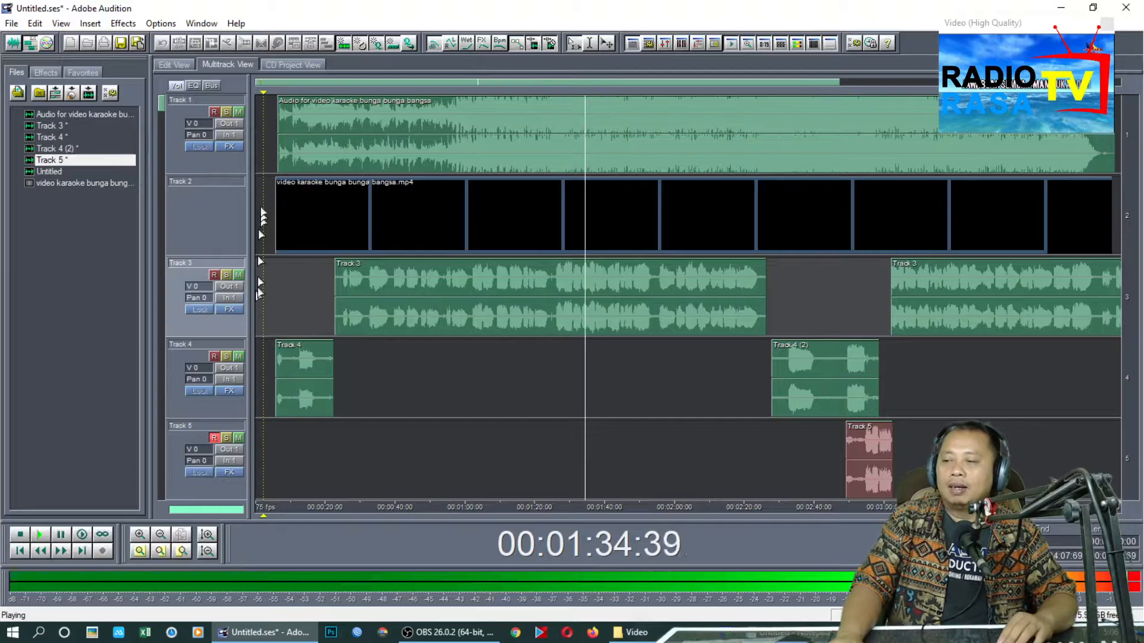
click(241, 113)
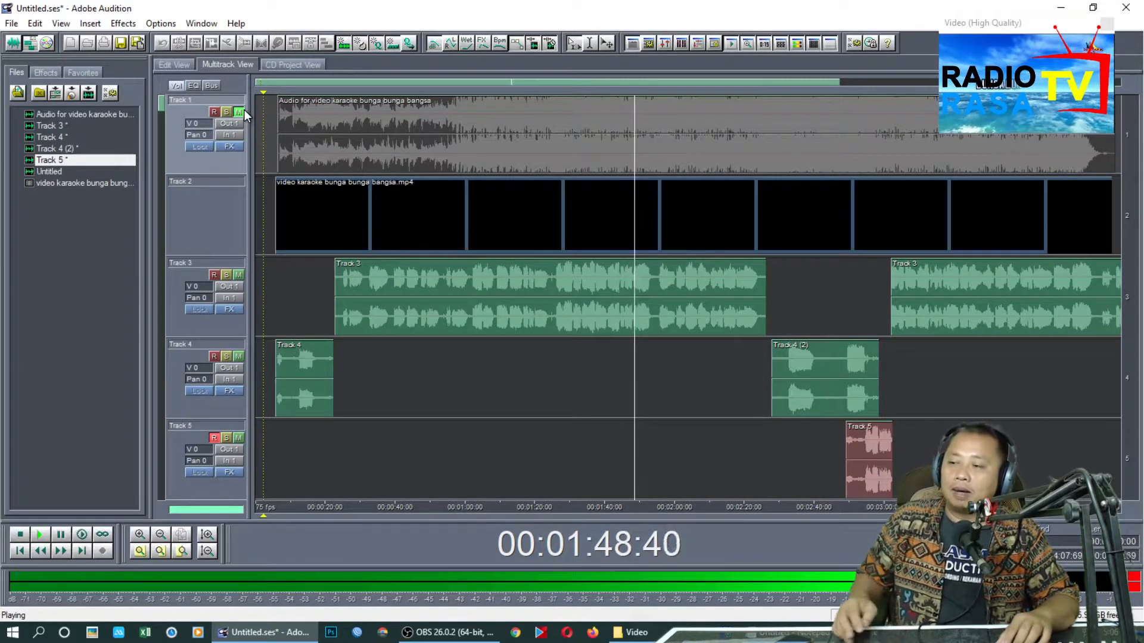
click(243, 111)
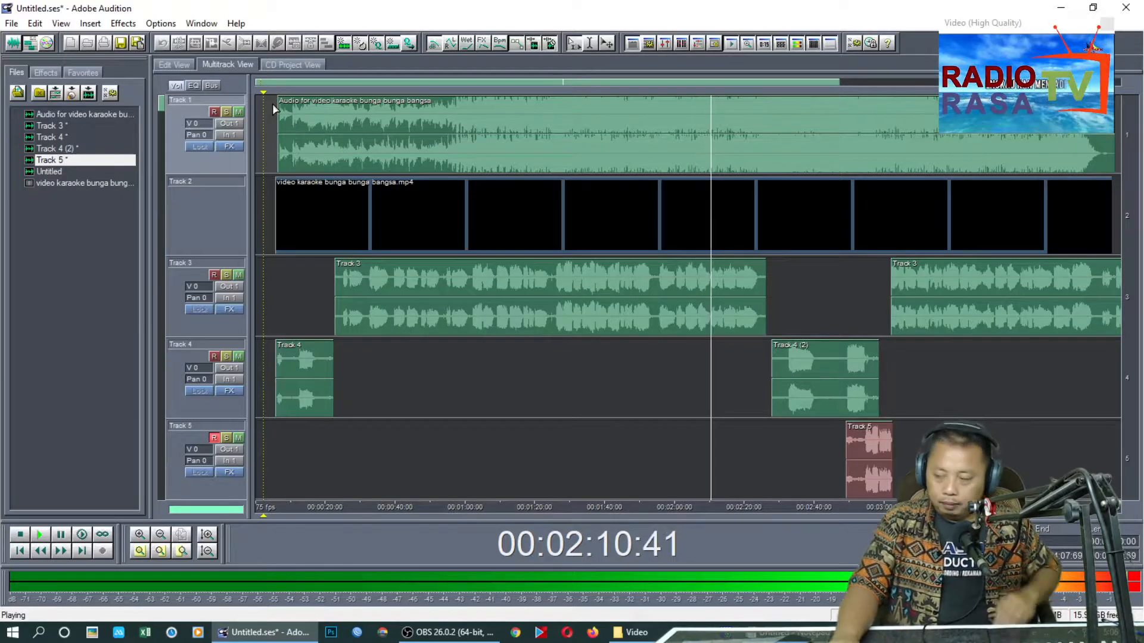
Stop playback and move the session's playback cursor to 00:00:05:55, at the start of the first Track 4 clip
key(space)
click(284, 451)
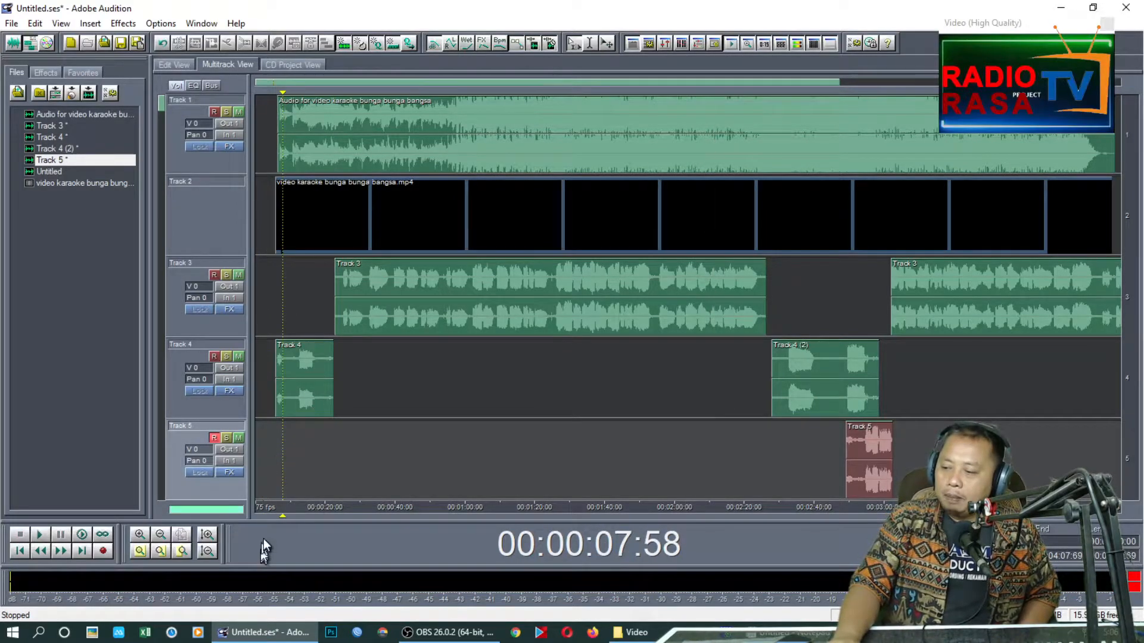
click(423, 640)
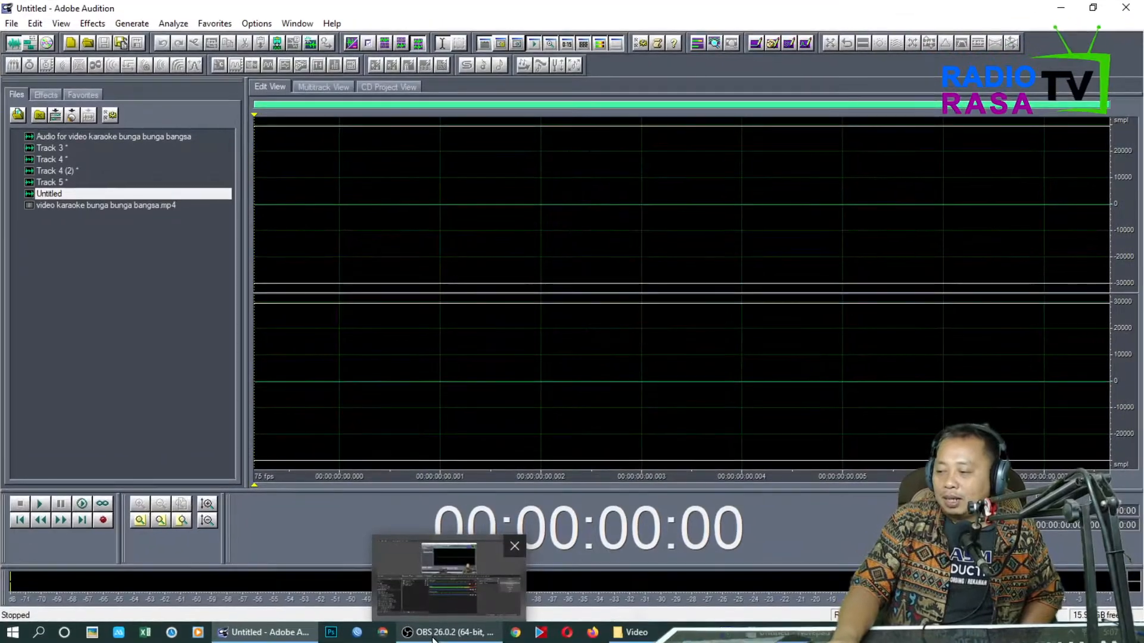
click(31, 47)
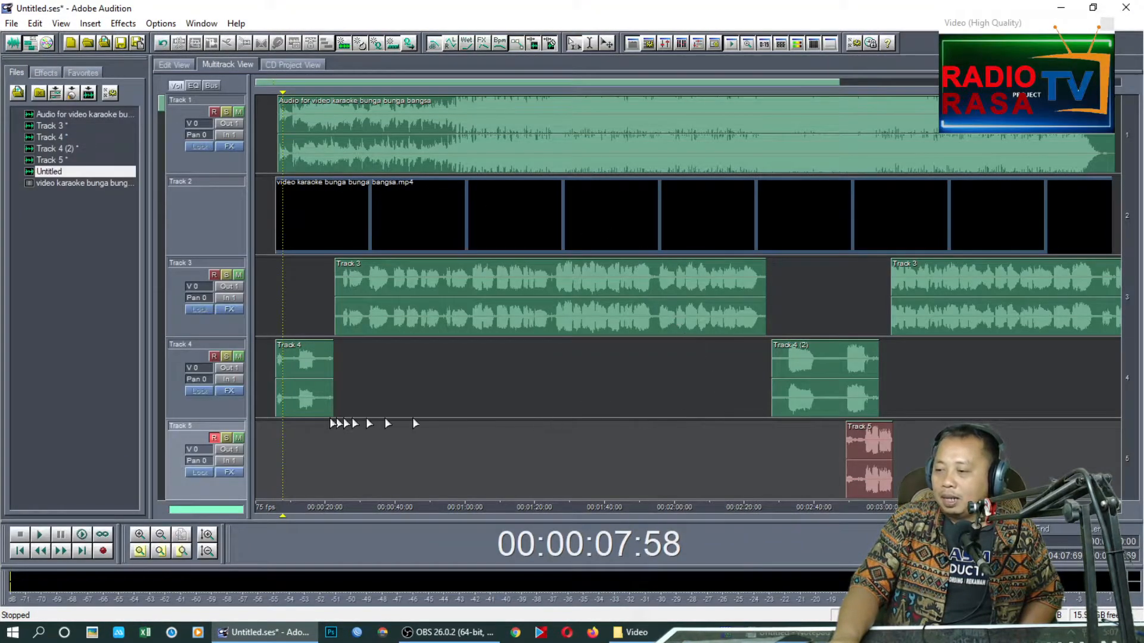
drag(282, 516, 276, 516)
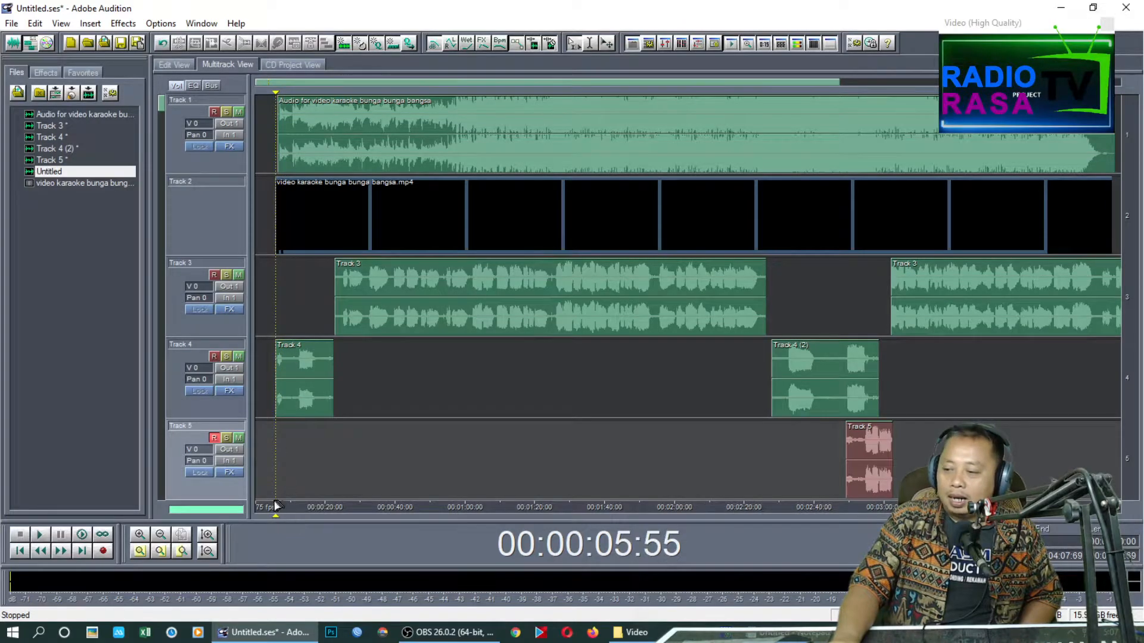
Open the first Track 4 clip for waveform editing, play part of it, and return to the multitrack session
scroll(275, 505, up, 4)
double_click(311, 376)
key(space)
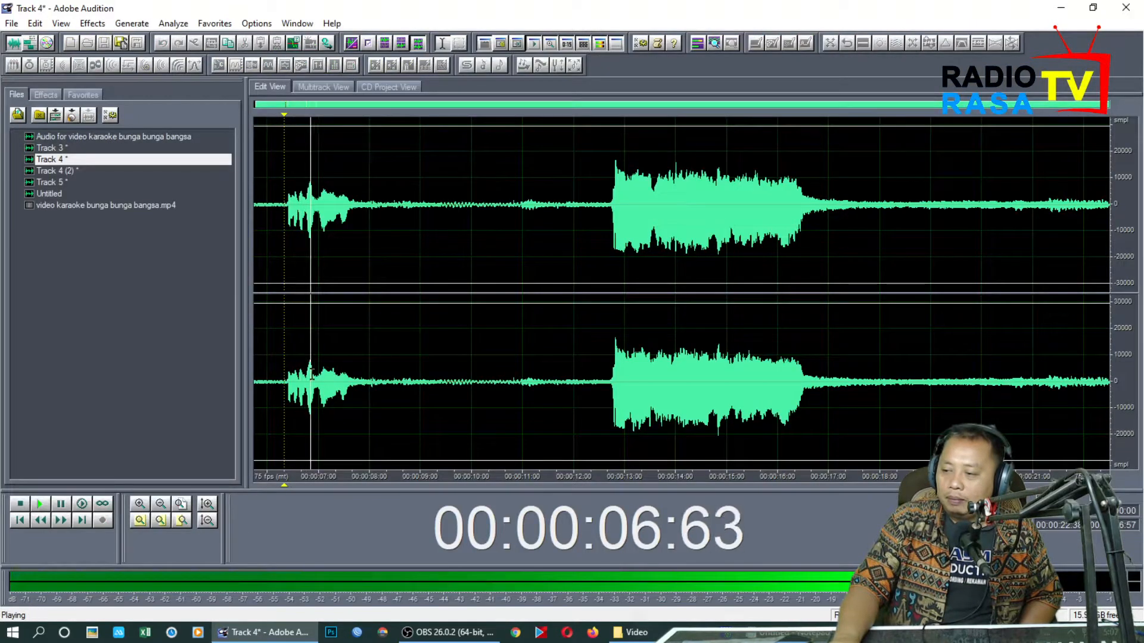
click(29, 45)
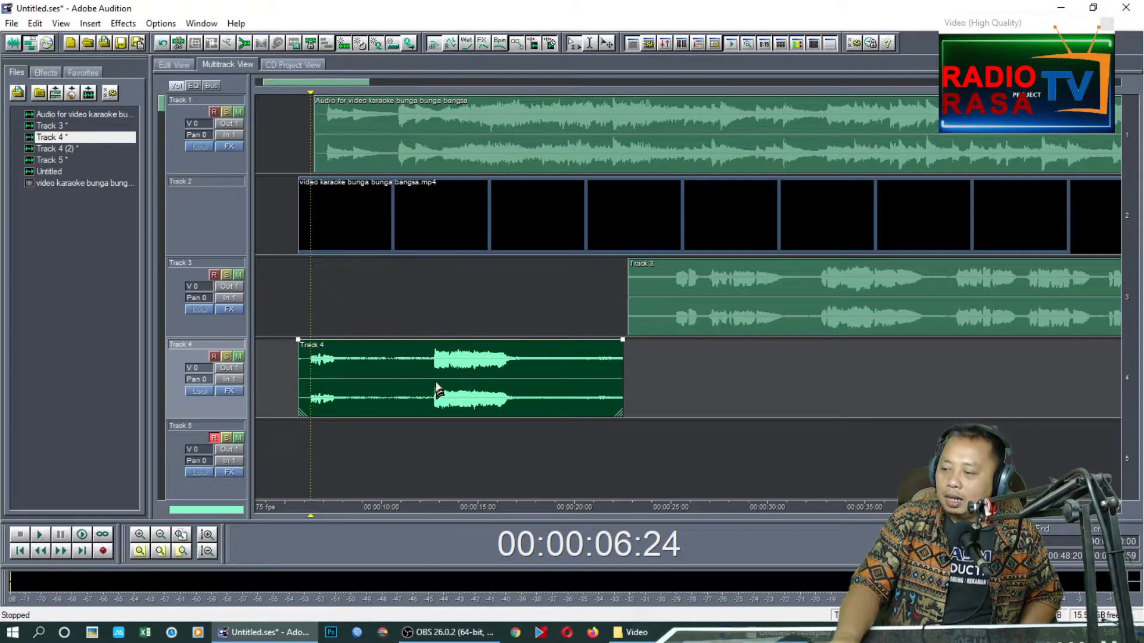
Delete the audio before and after the main phrase of the first Track 4 clip and the silent start of the first Track 3 clip
drag(433, 388, 285, 381)
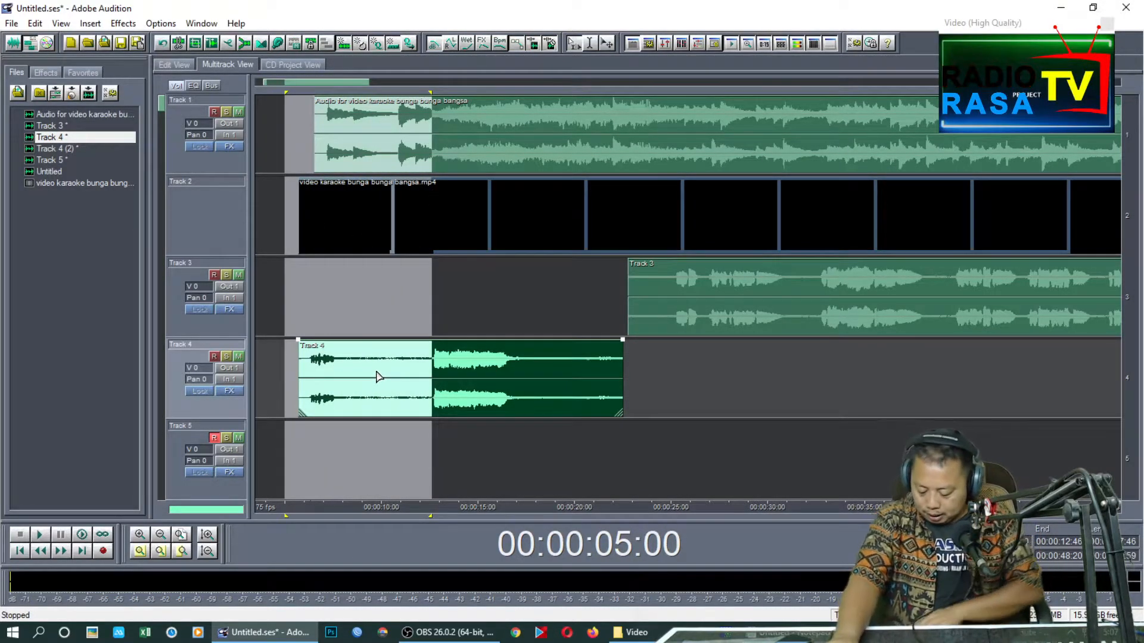
key(Delete)
drag(526, 369, 624, 372)
key(Delete)
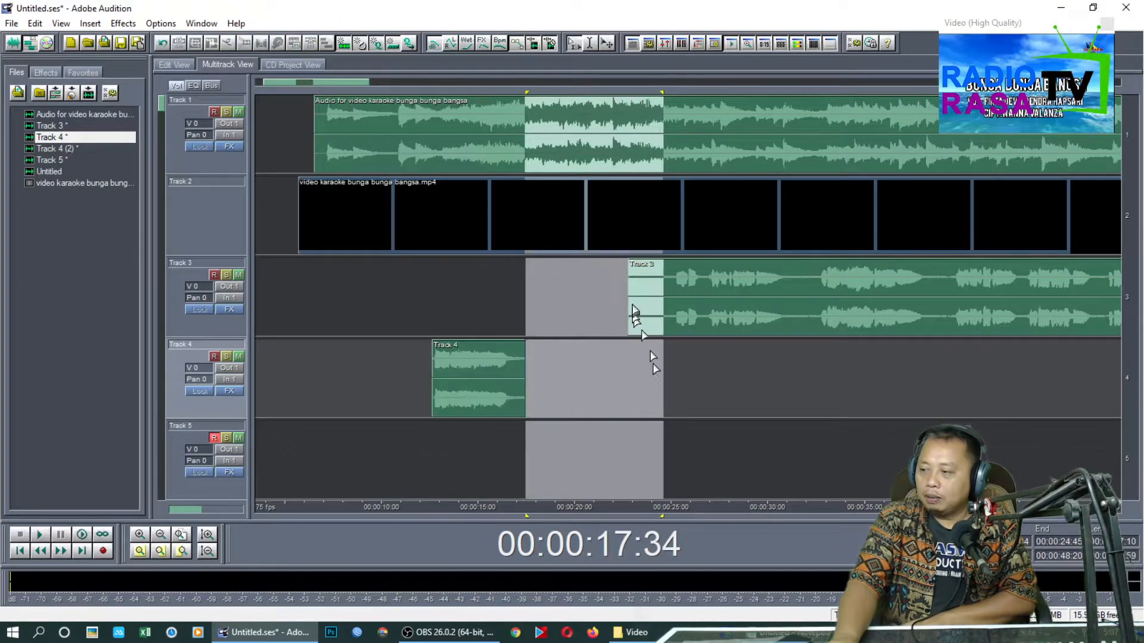
drag(672, 295, 589, 307)
key(Delete)
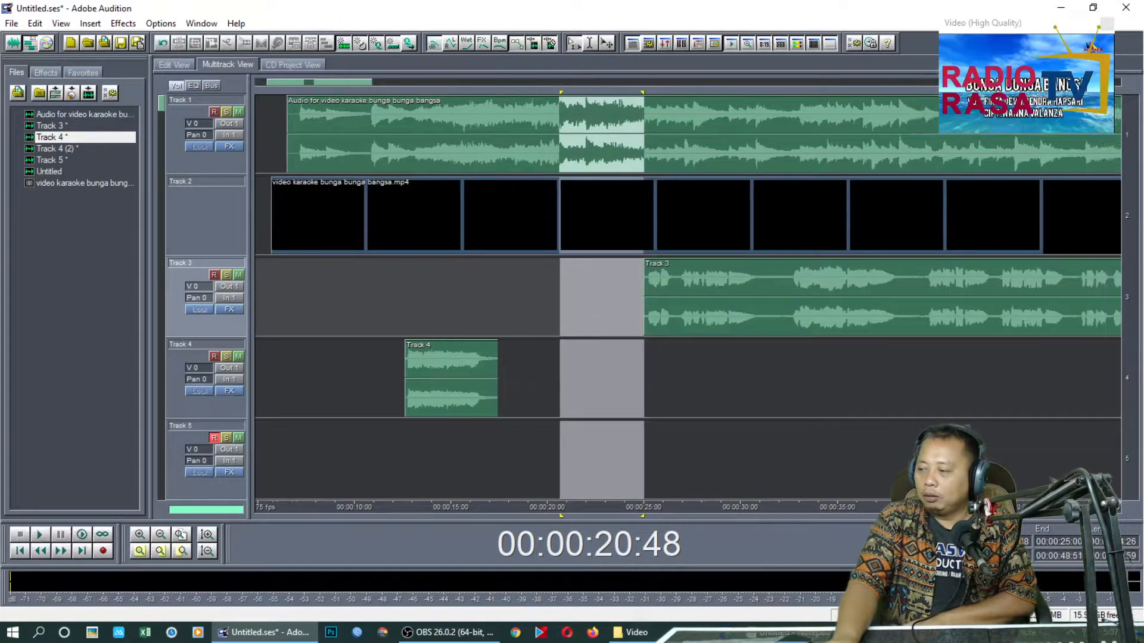
Delete the silent lead-in, middle gap and tail of the Track 4 (2) clip, and the unneeded start of the Track 5 clip
scroll(553, 509, down, 3)
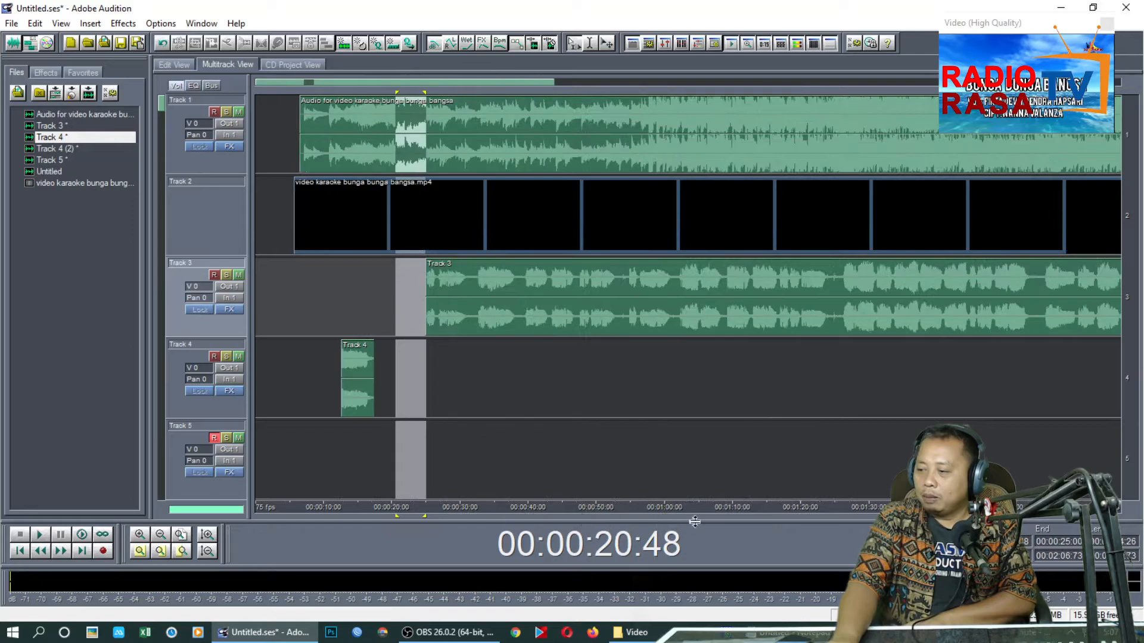
drag(834, 515, 592, 510)
drag(968, 515, 778, 514)
drag(924, 383, 975, 389)
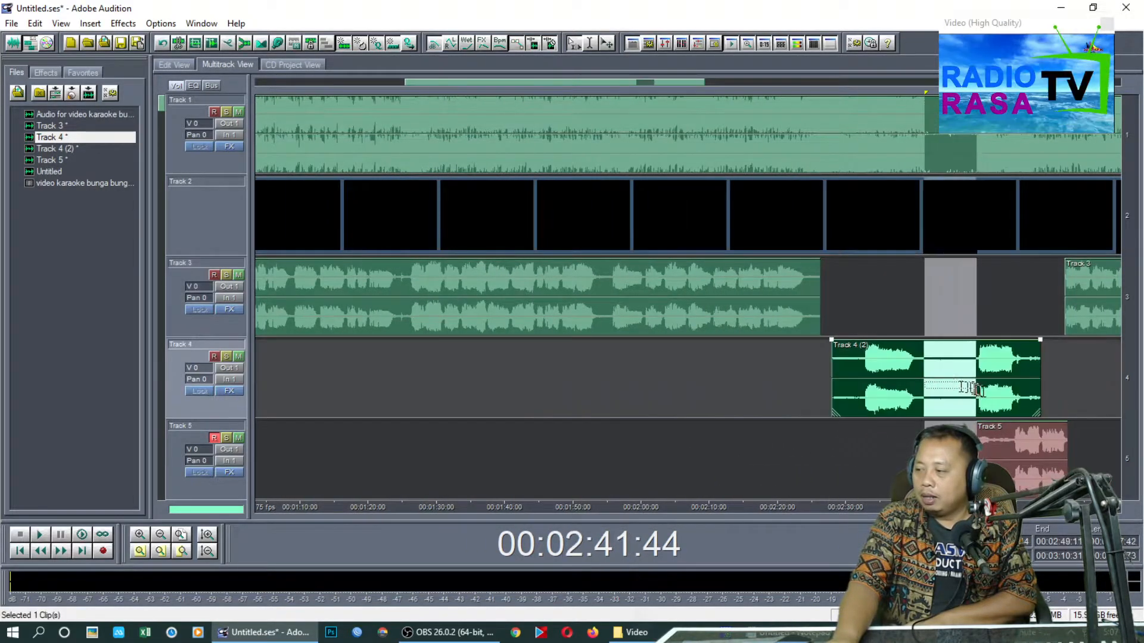
key(Delete)
drag(859, 384, 784, 383)
key(Delete)
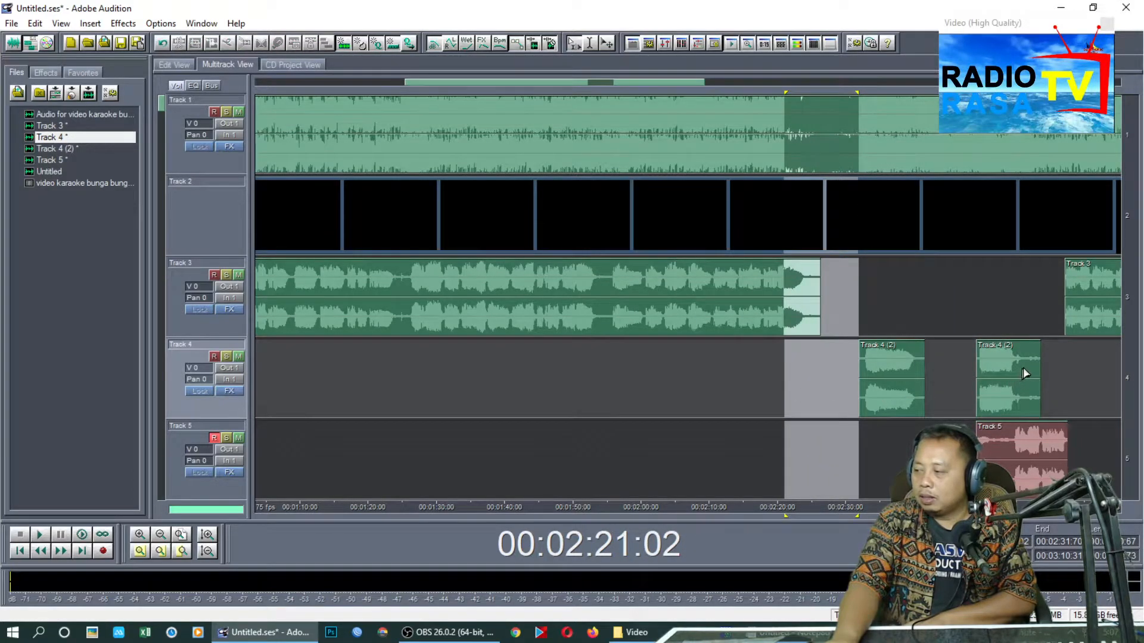
drag(1024, 373, 1057, 382)
drag(1012, 453, 933, 453)
Play the end of the last Track 3 clip and delete its unwanted tail from 00:04:00:00 onward
drag(1093, 508, 611, 507)
click(976, 300)
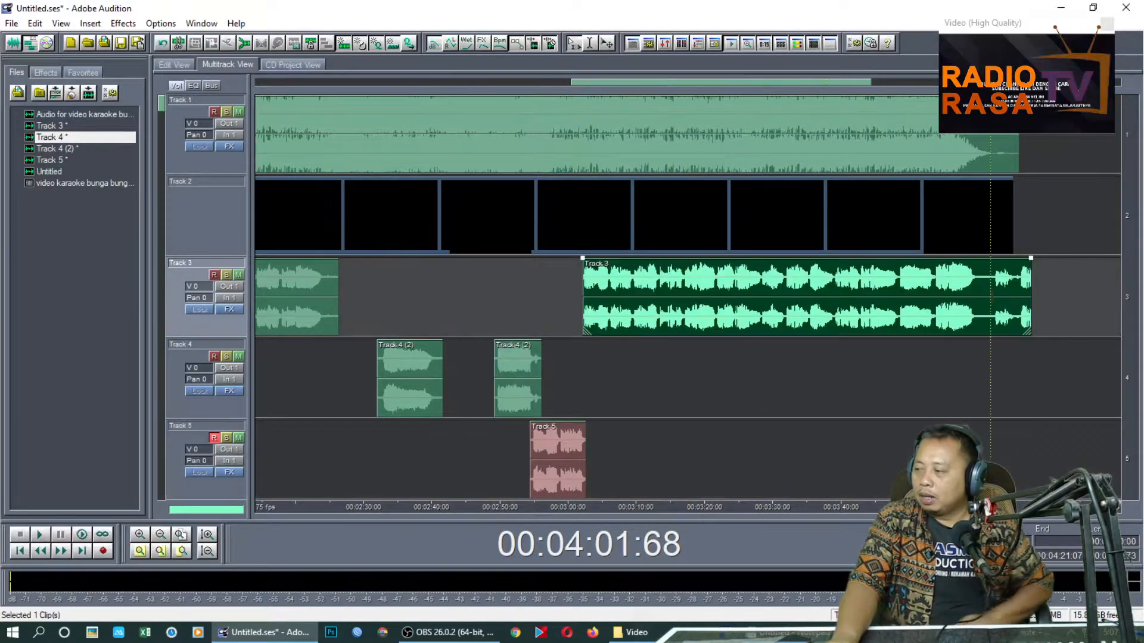
key(space)
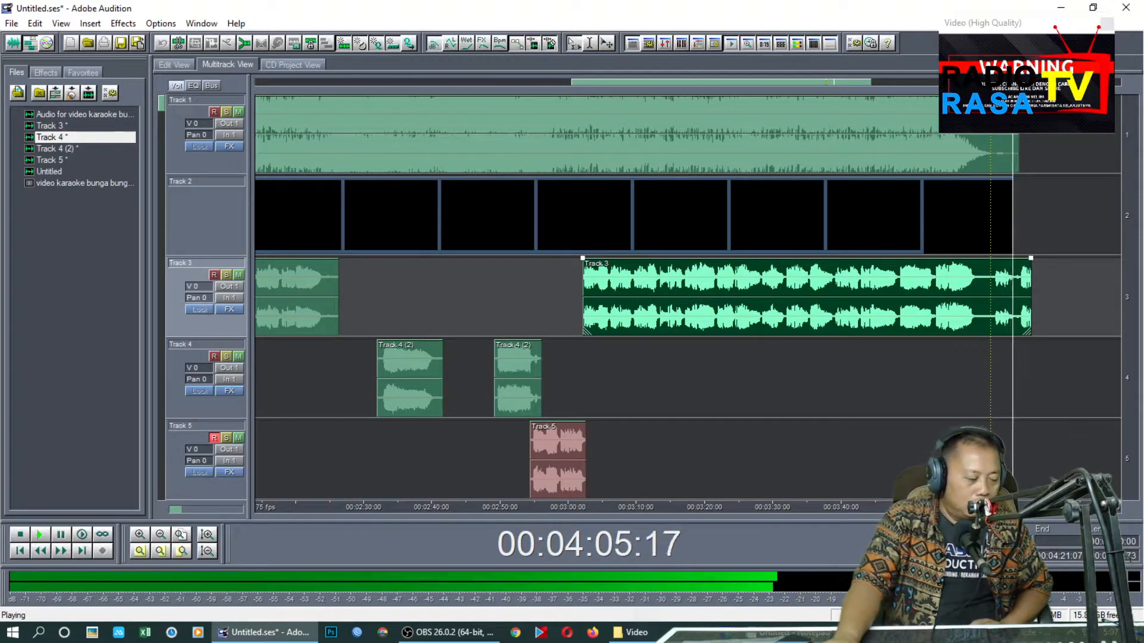
key(space)
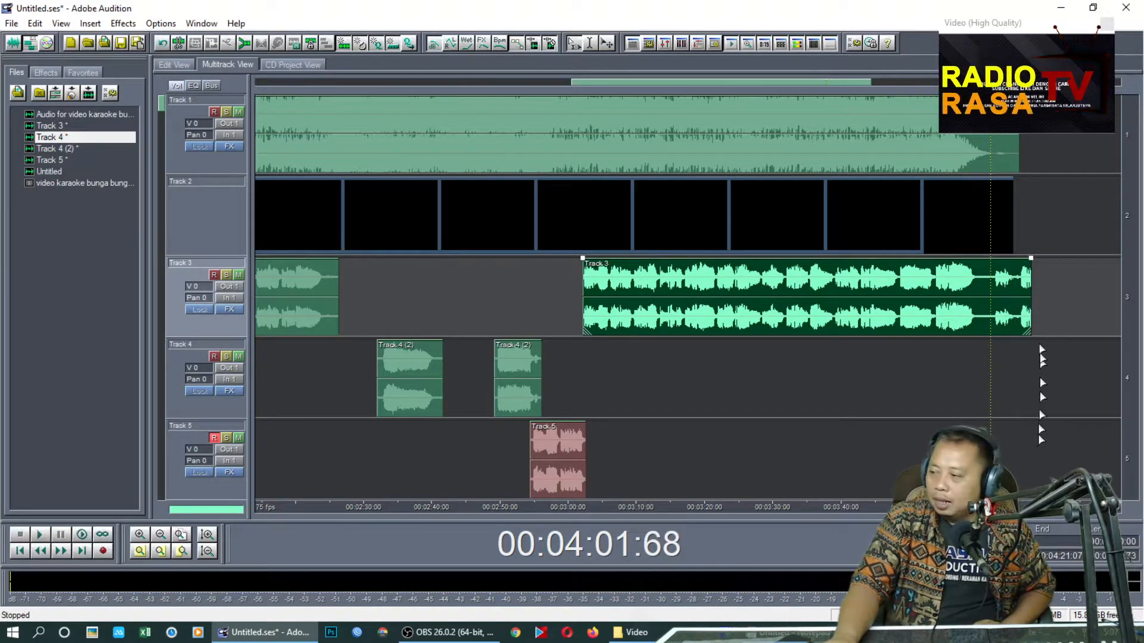
drag(981, 301, 1069, 286)
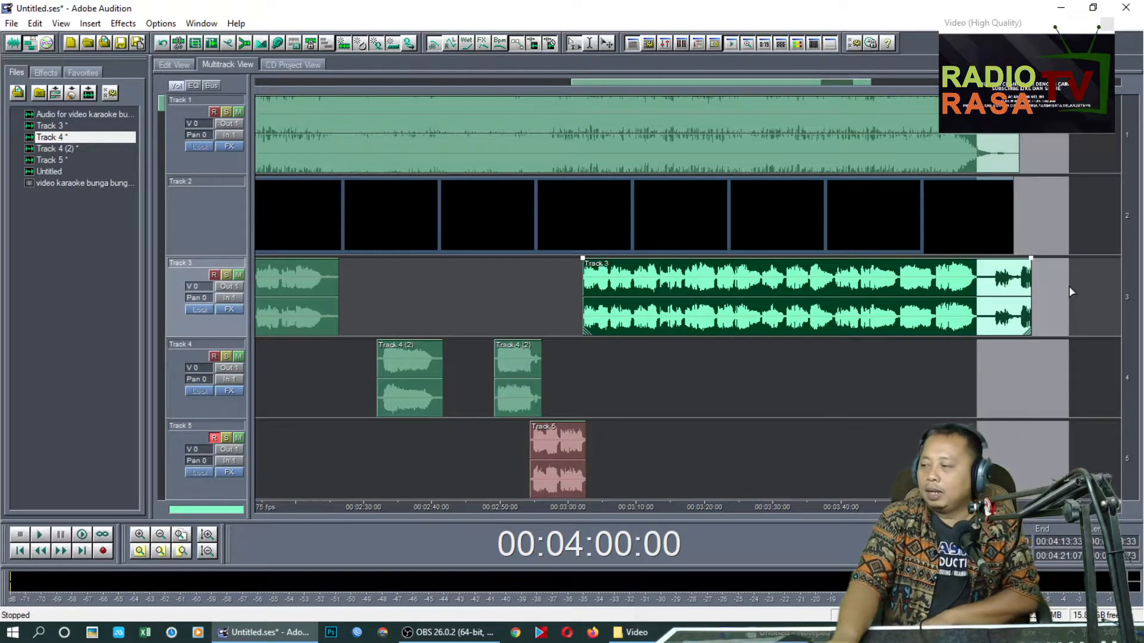
click(181, 535)
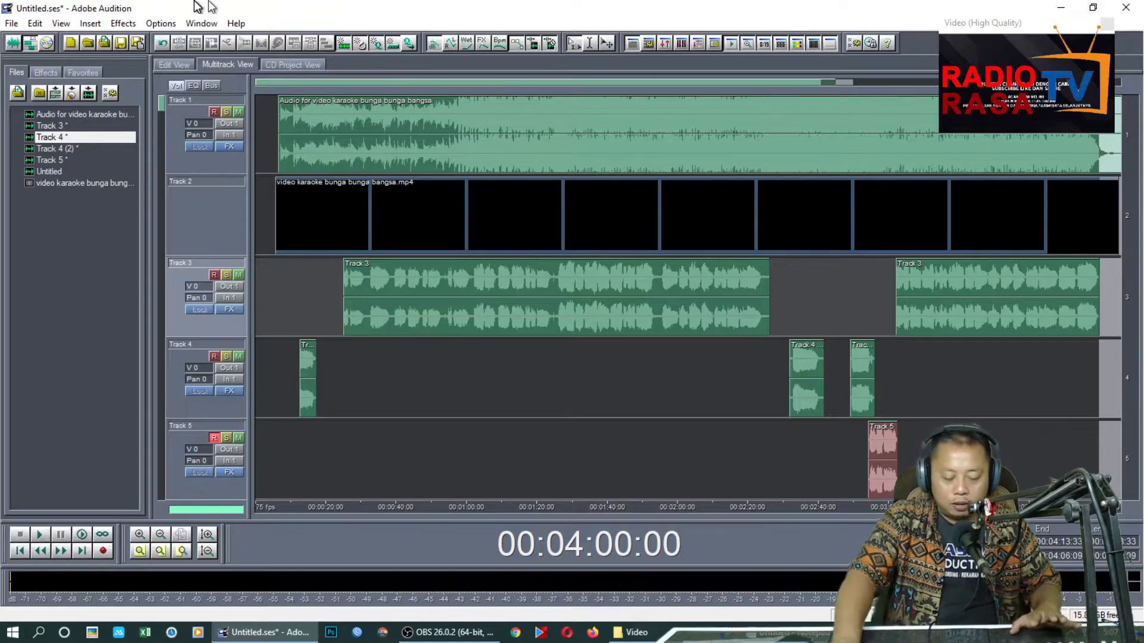
Select all clips in the session and start a mixdown of the selected waves
click(467, 344)
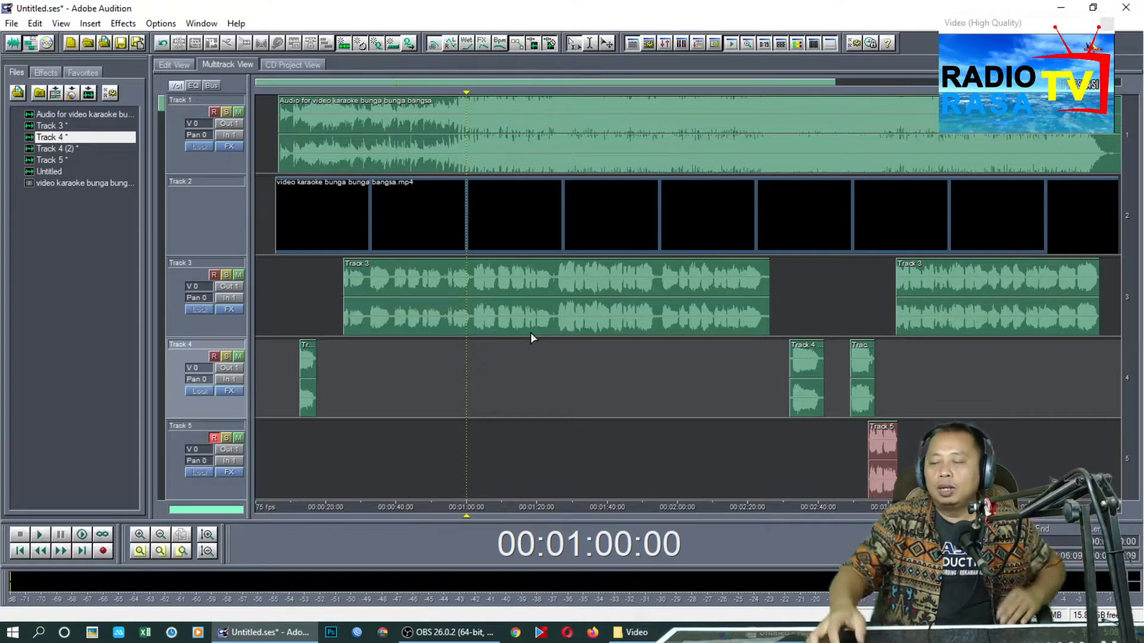
click(528, 452)
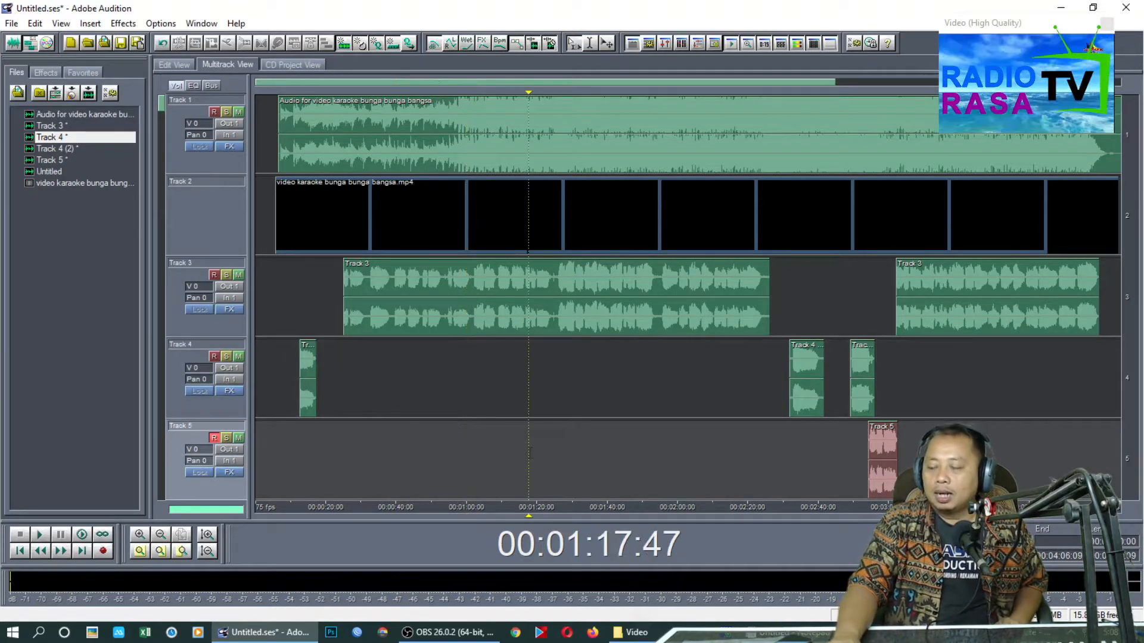
key(ctrl+a)
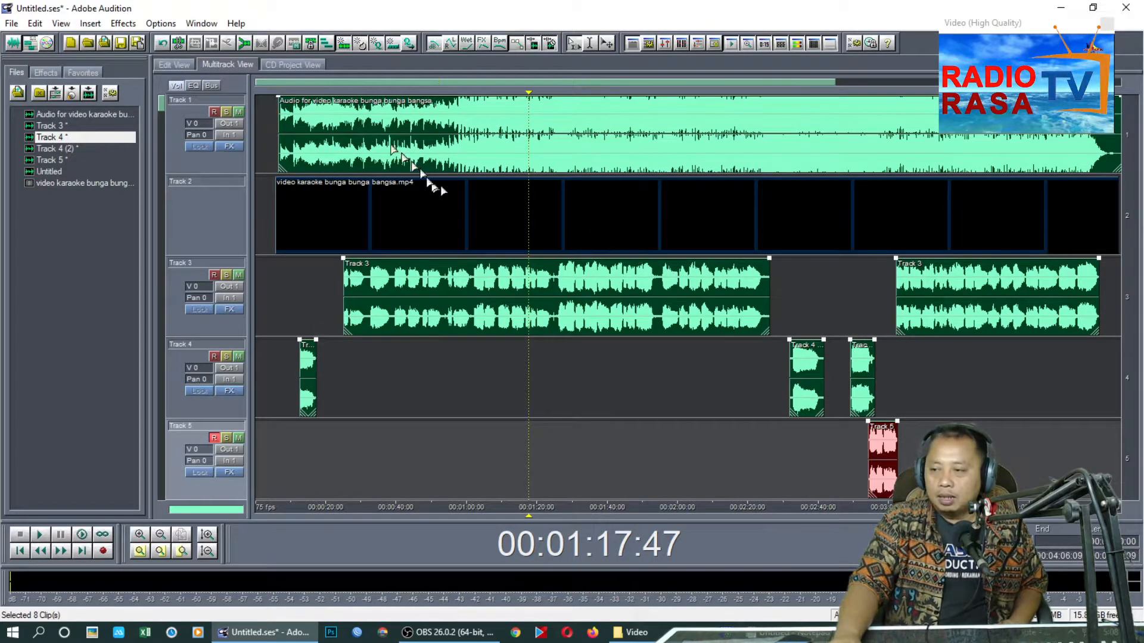
key(ctrl)
key(ctrl)
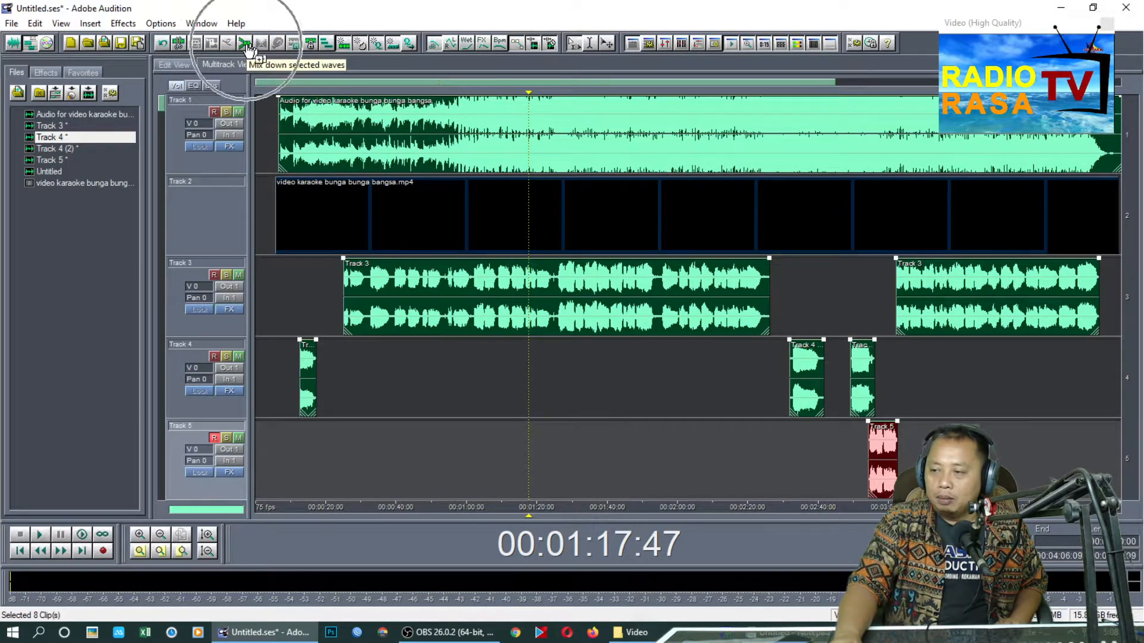
click(245, 45)
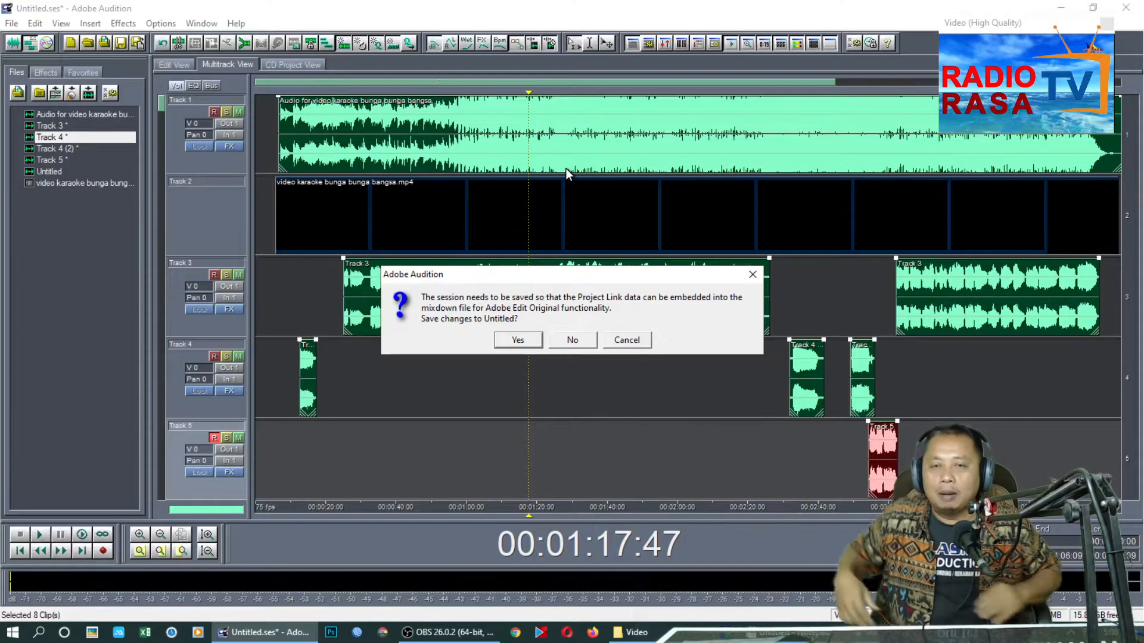
Agree to save the session, storing it in the Downloads\Video folder as "OBS - Karaoke Bunga Bunga Bangsa"
click(529, 341)
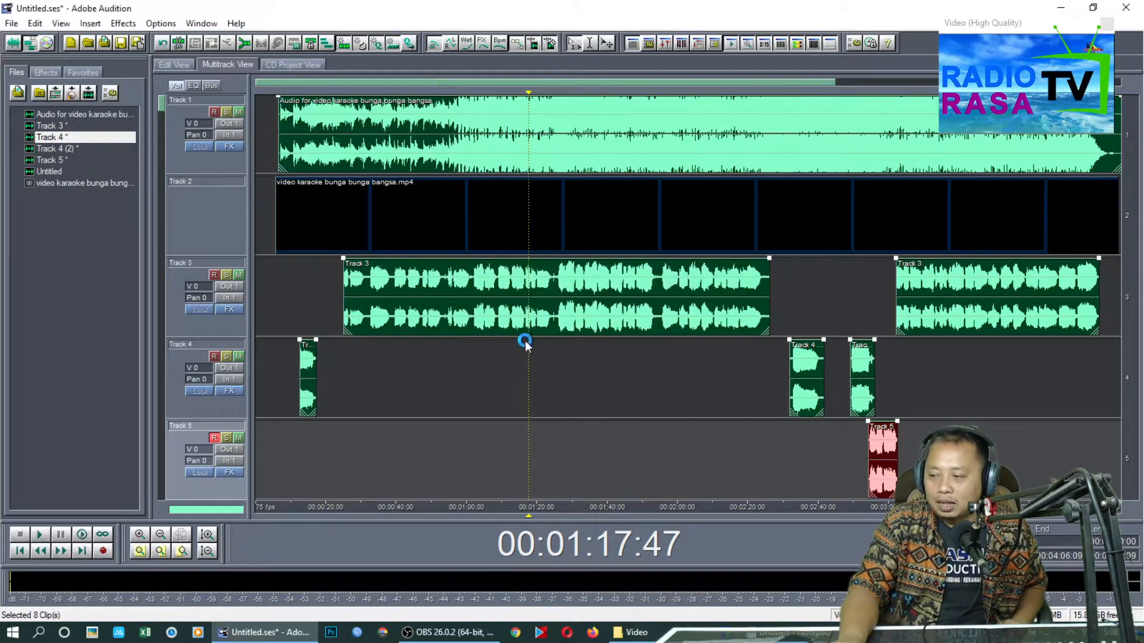
click(423, 132)
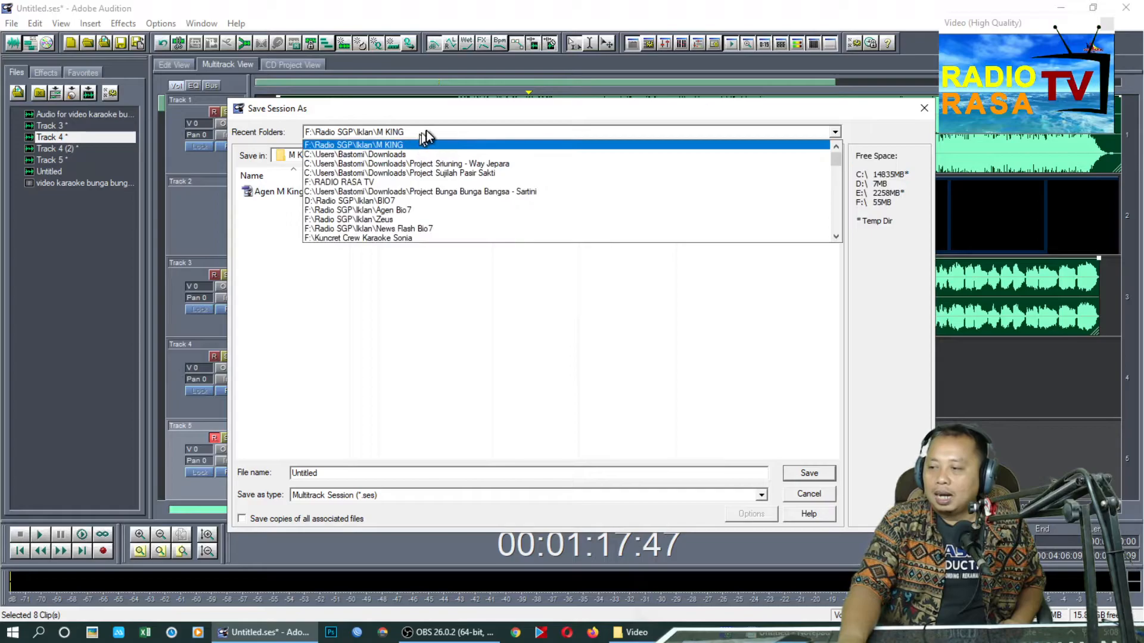
click(444, 154)
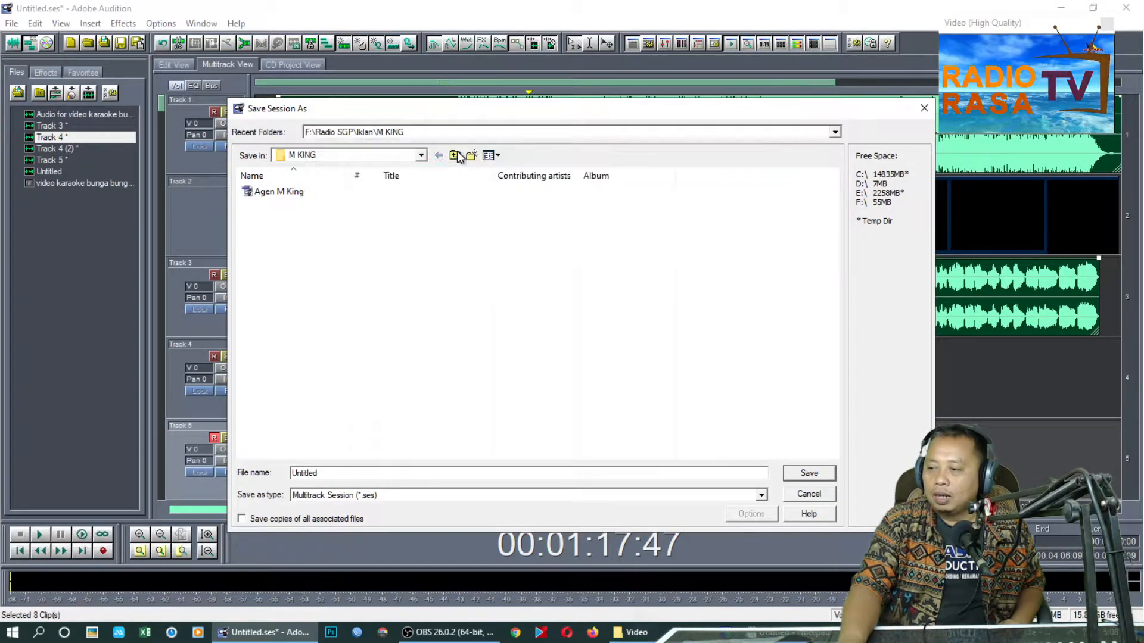
double_click(302, 238)
drag(323, 473, 243, 473)
text(O)
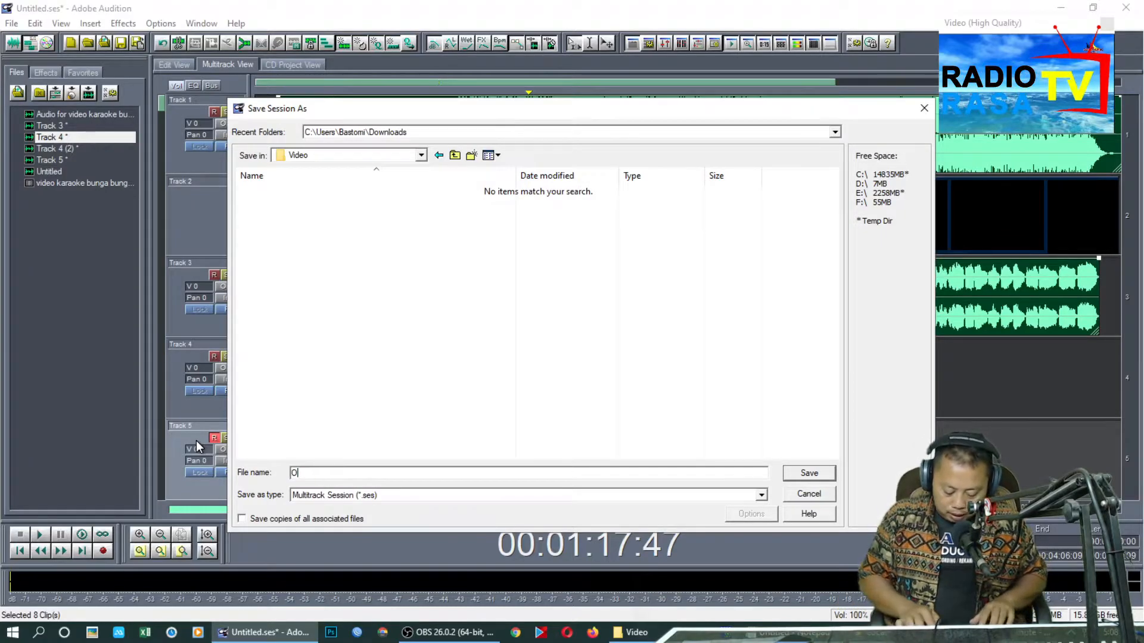
text(BS - Kar)
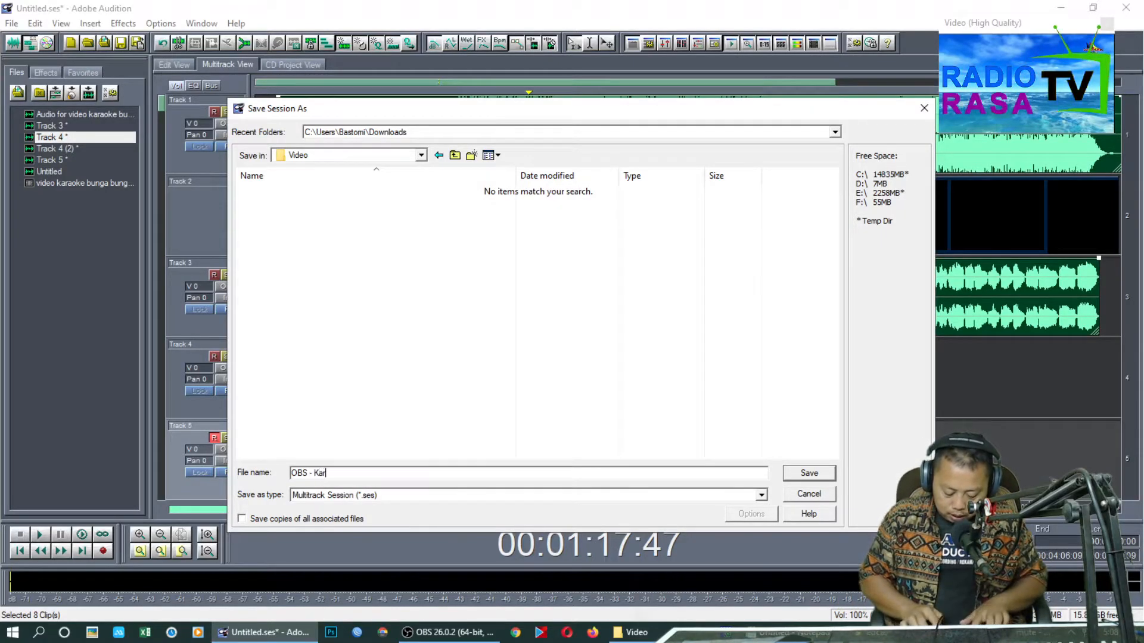
text(aoke Bunga )
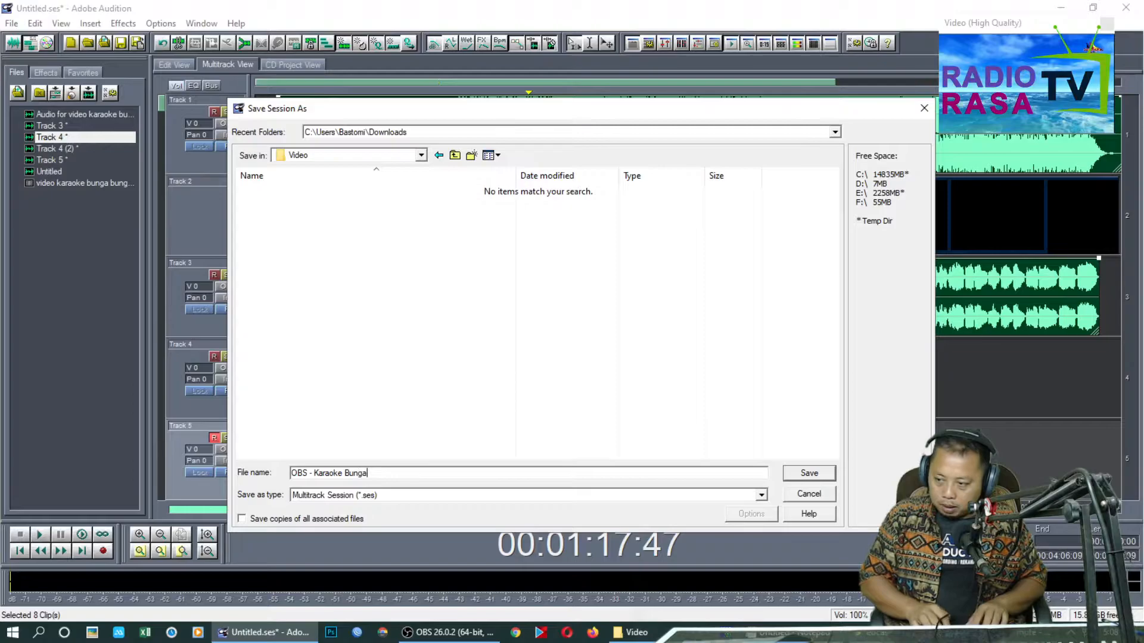
text(Bunga Bunga Bangsa)
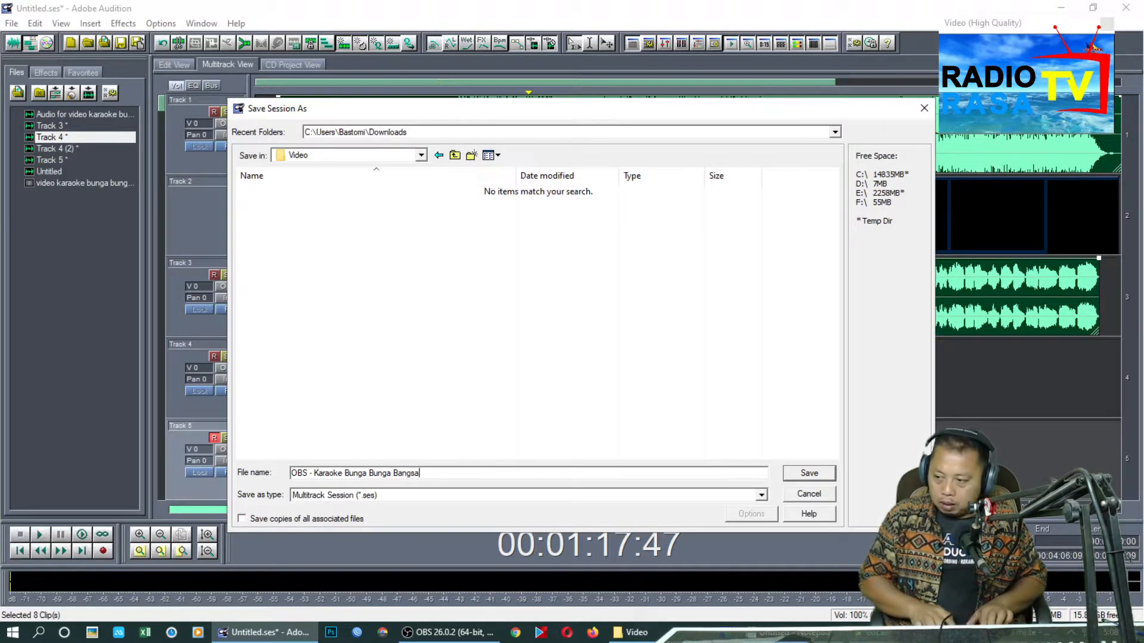
click(809, 473)
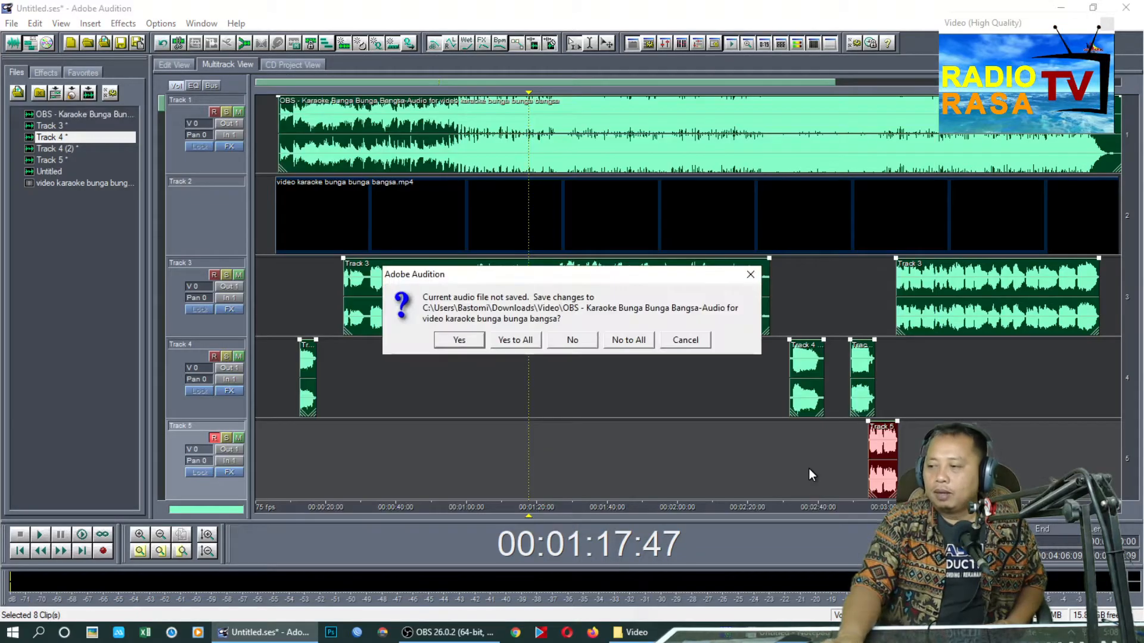
Agree to save all changed audio files, storing the karaoke audio under its suggested name as mp3PRO (.mp3) in the Downloads\Video folder
click(513, 340)
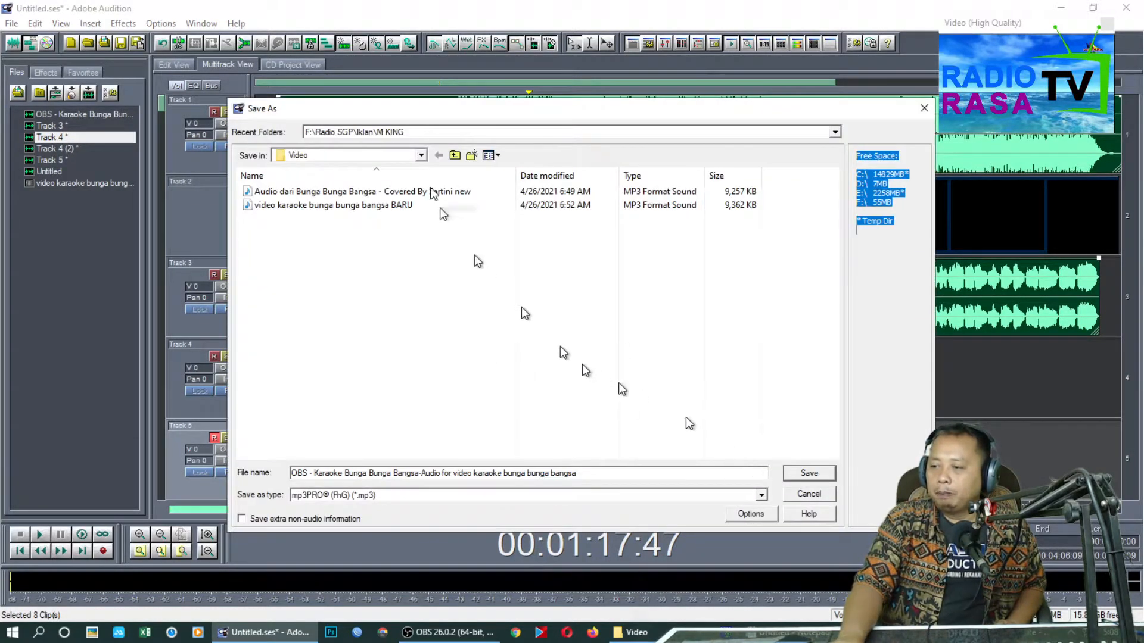
click(427, 132)
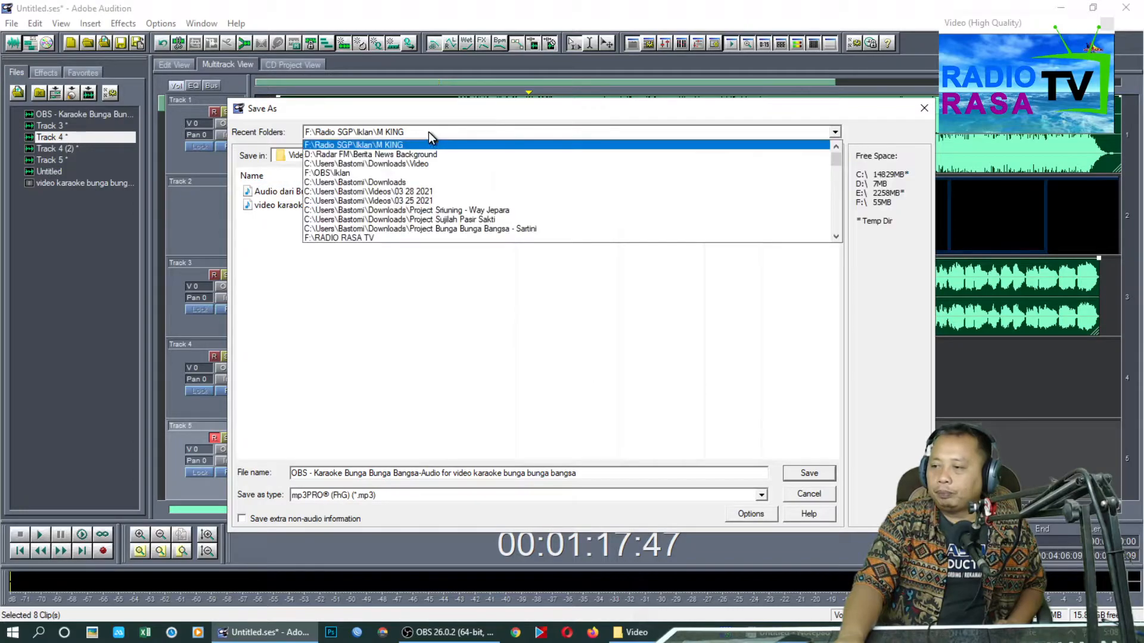
click(442, 164)
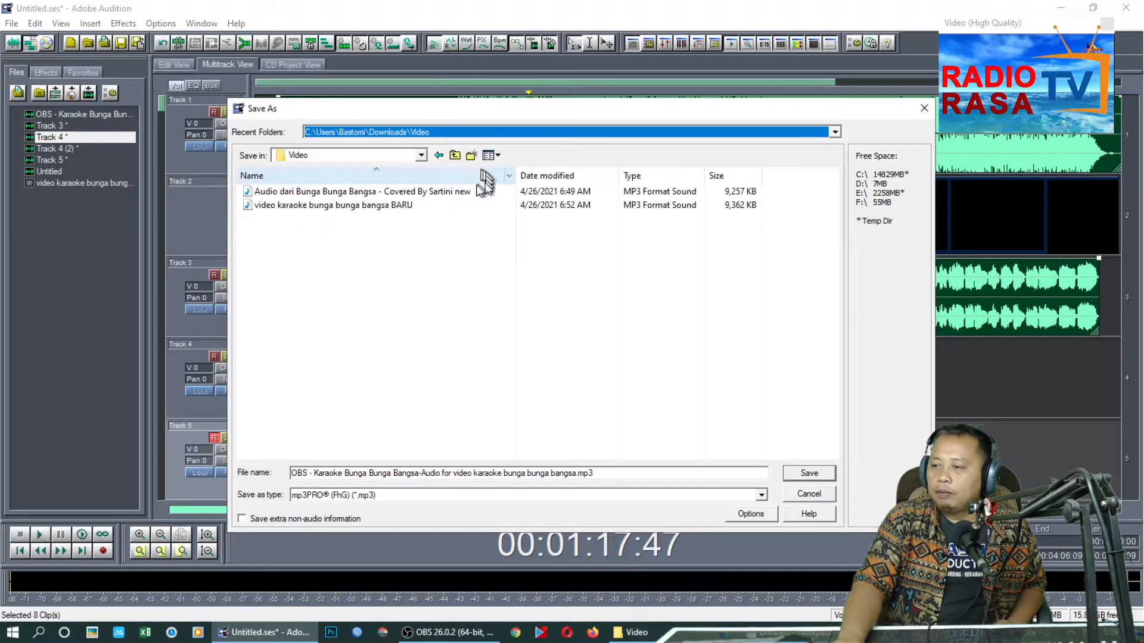
click(801, 472)
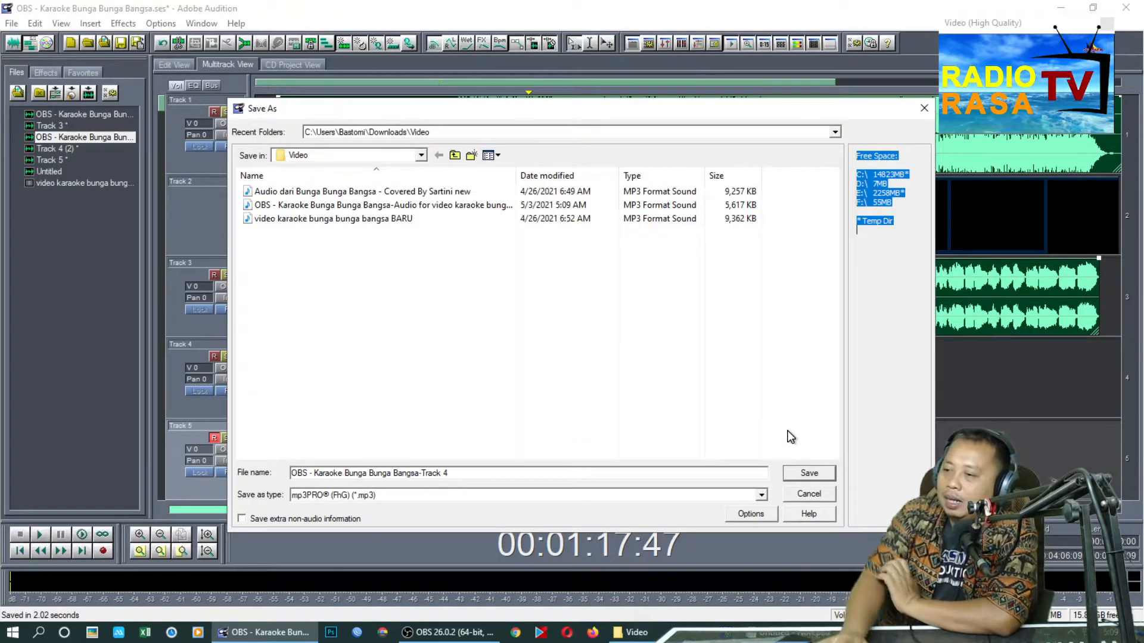
Save the Track 4, Track 3, Track 4 (2) and Track 5 recordings as MP3 files with the suggested "OBS - Karaoke Bunga Bunga Bangsa" names
click(823, 479)
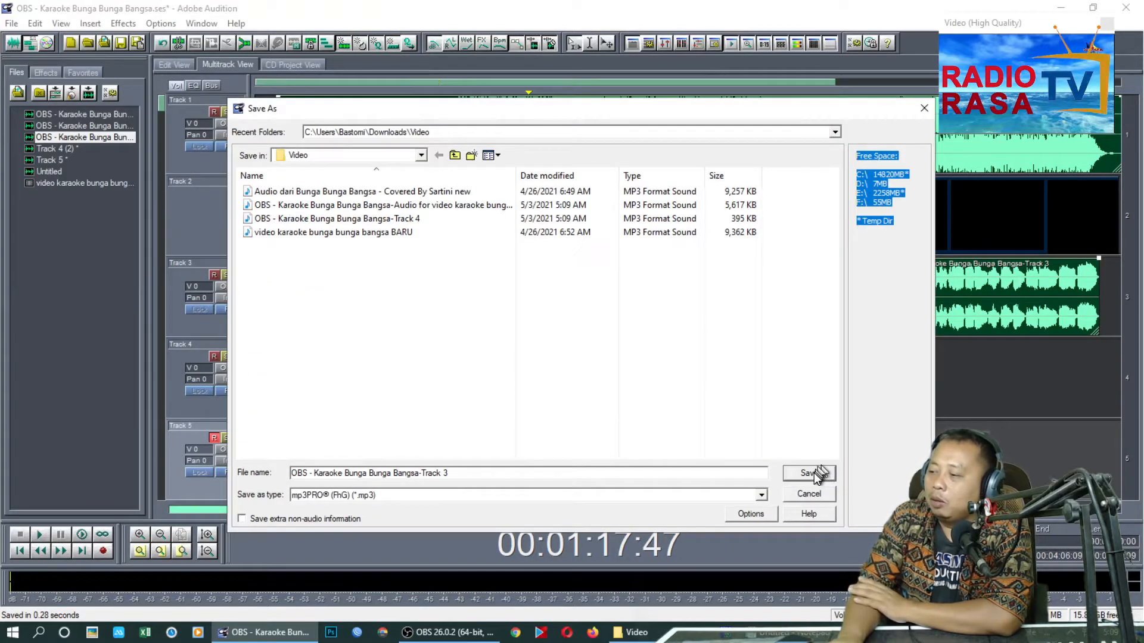
click(814, 473)
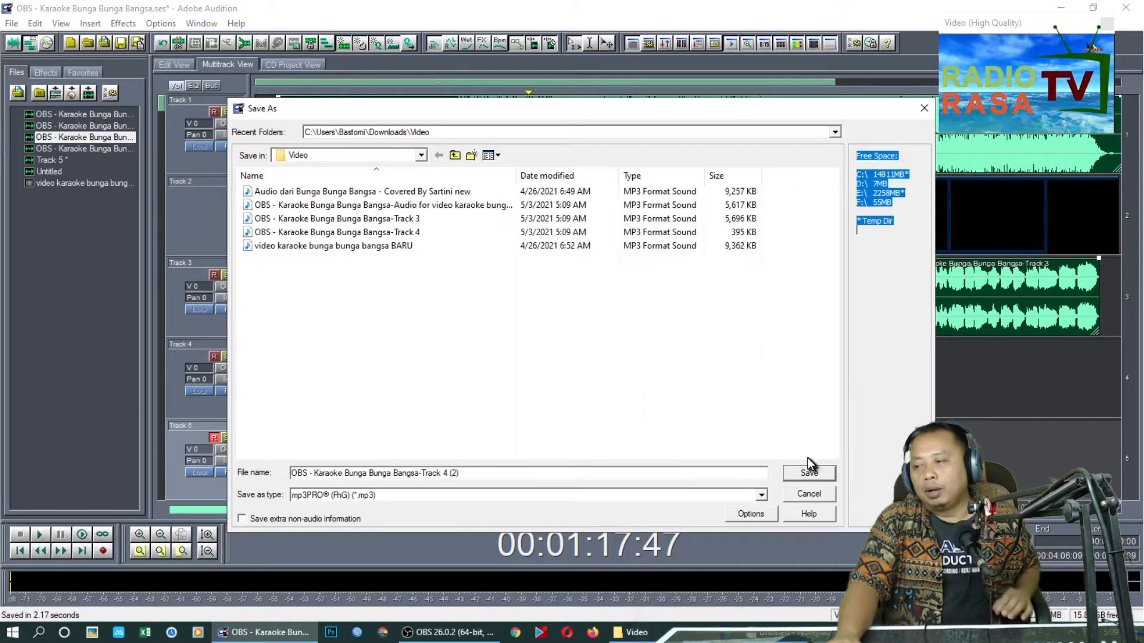
click(815, 473)
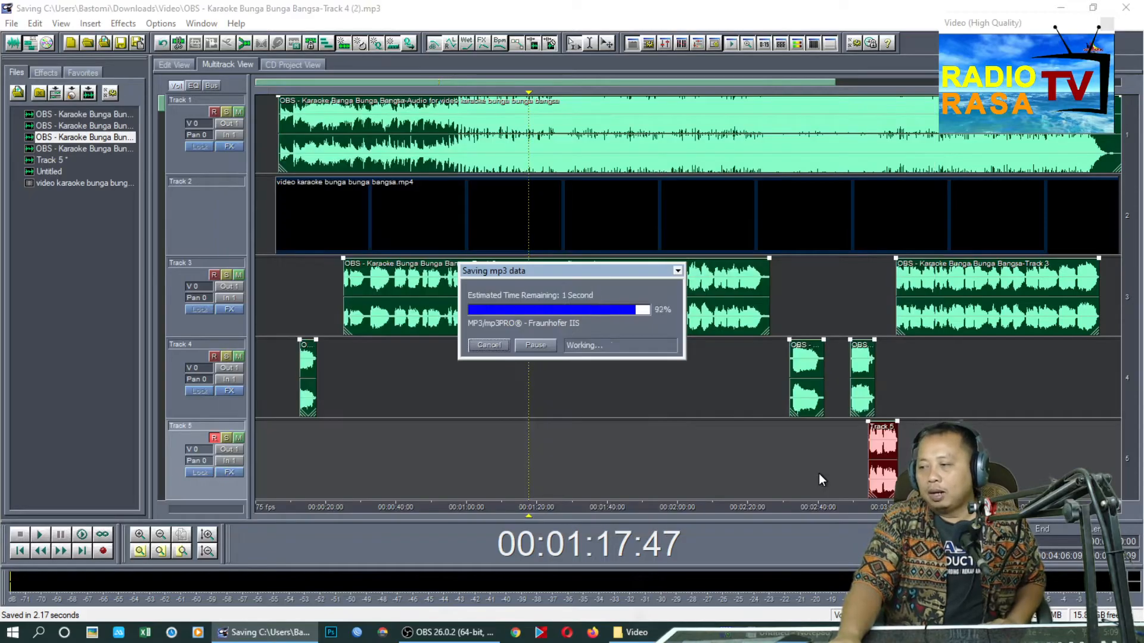
click(818, 473)
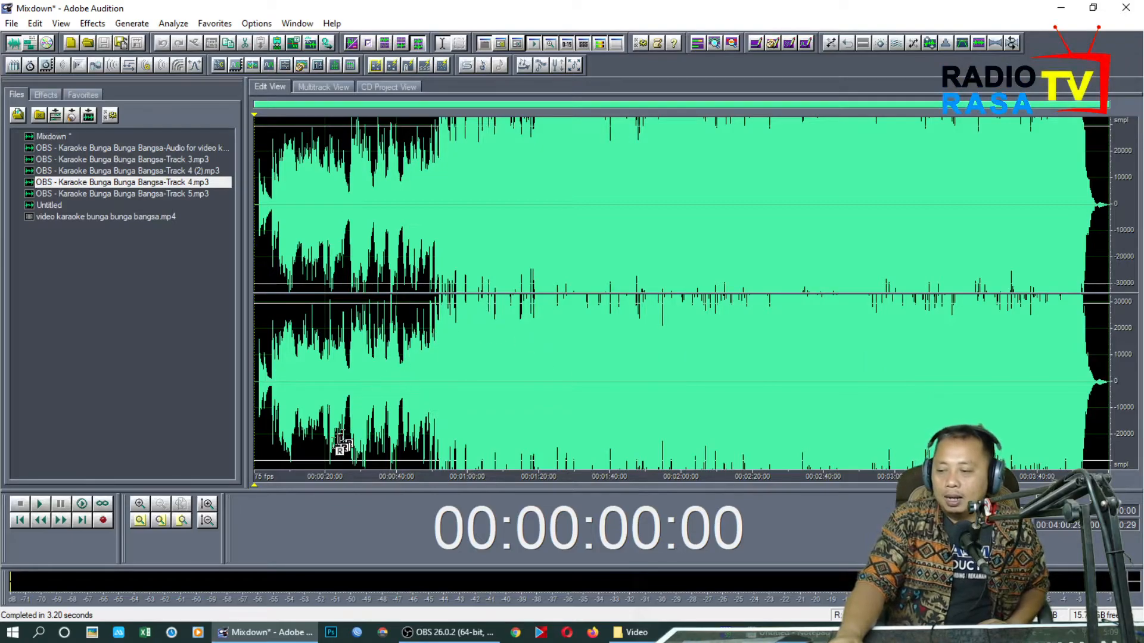
Inspect the opening of the mixdown waveform up close and play it from the very beginning
click(258, 395)
scroll(258, 390, up, 7)
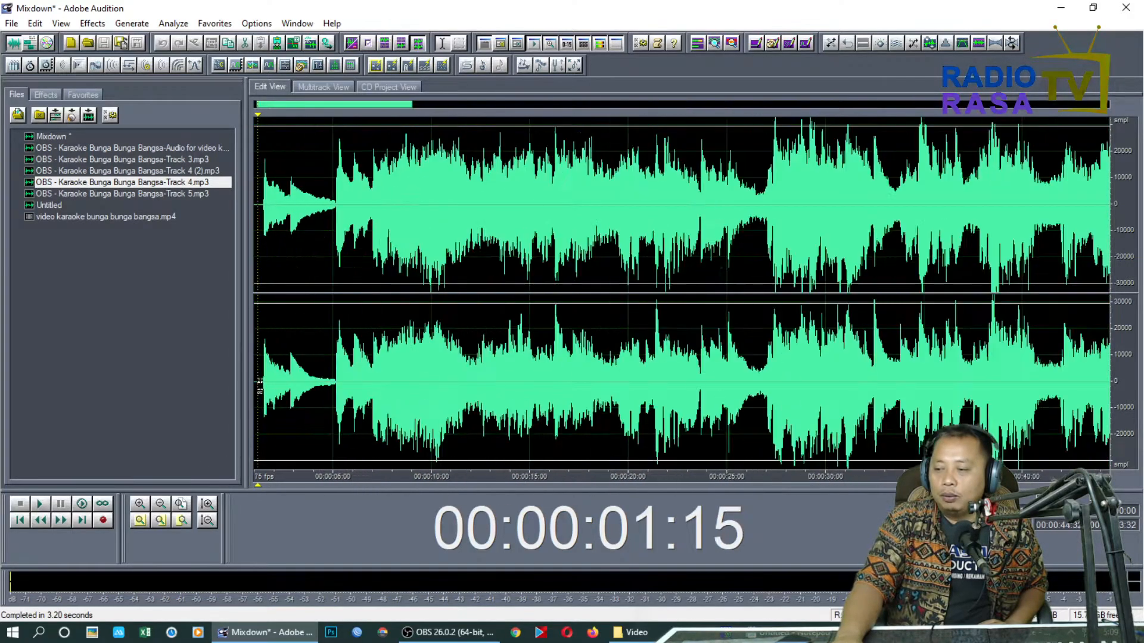
double_click(261, 380)
drag(306, 324, 194, 333)
click(22, 521)
key(space)
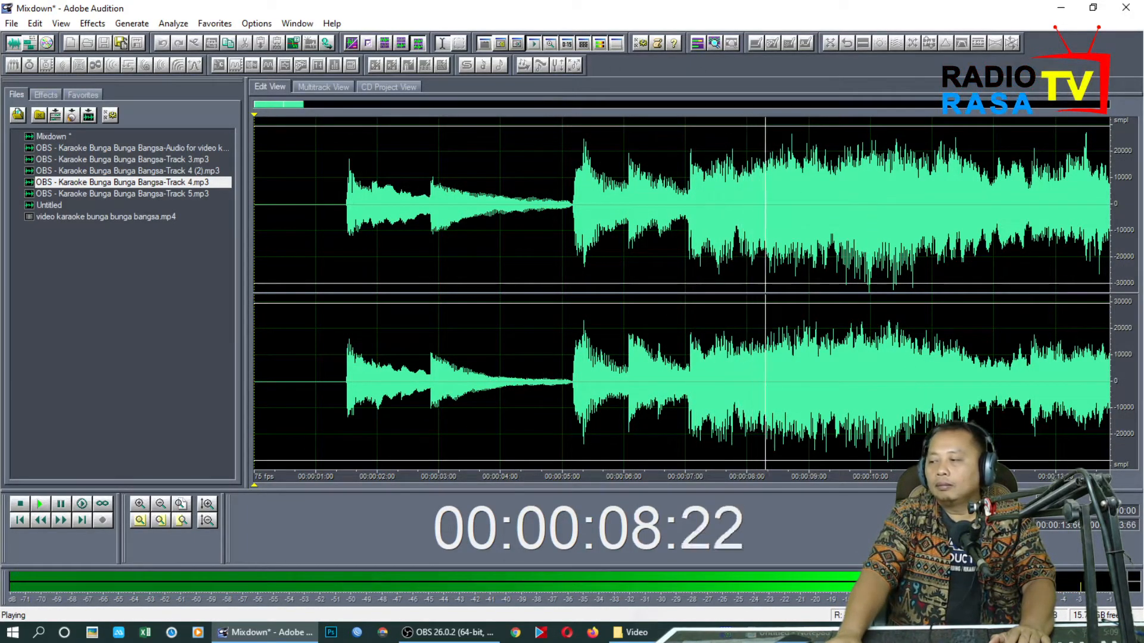
scroll(682, 293, down, 5)
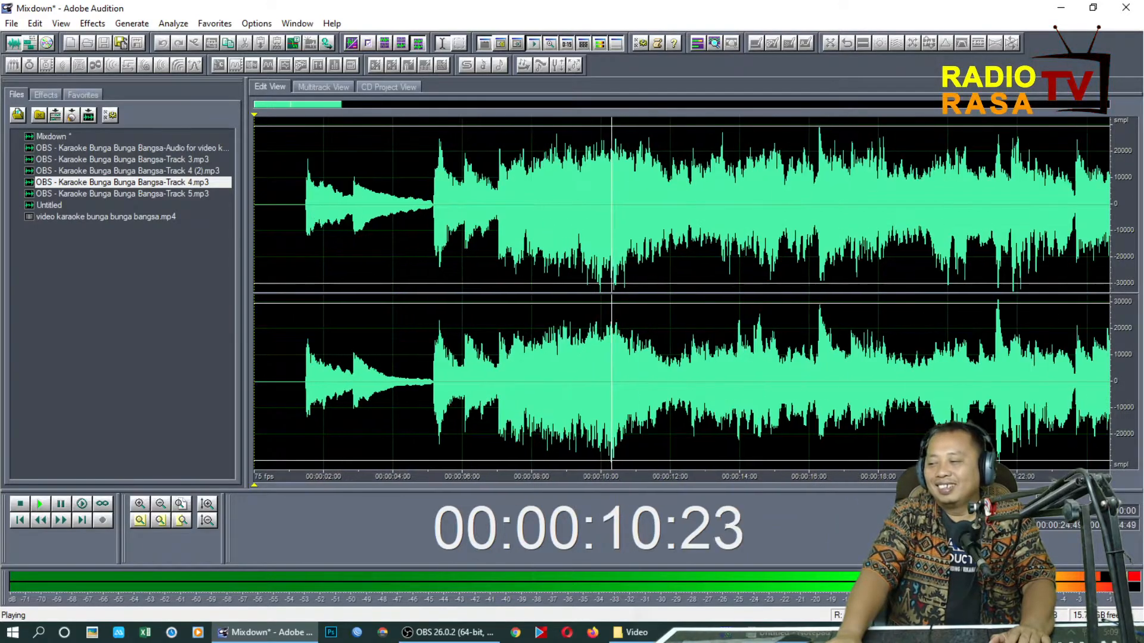
scroll(682, 293, down, 1)
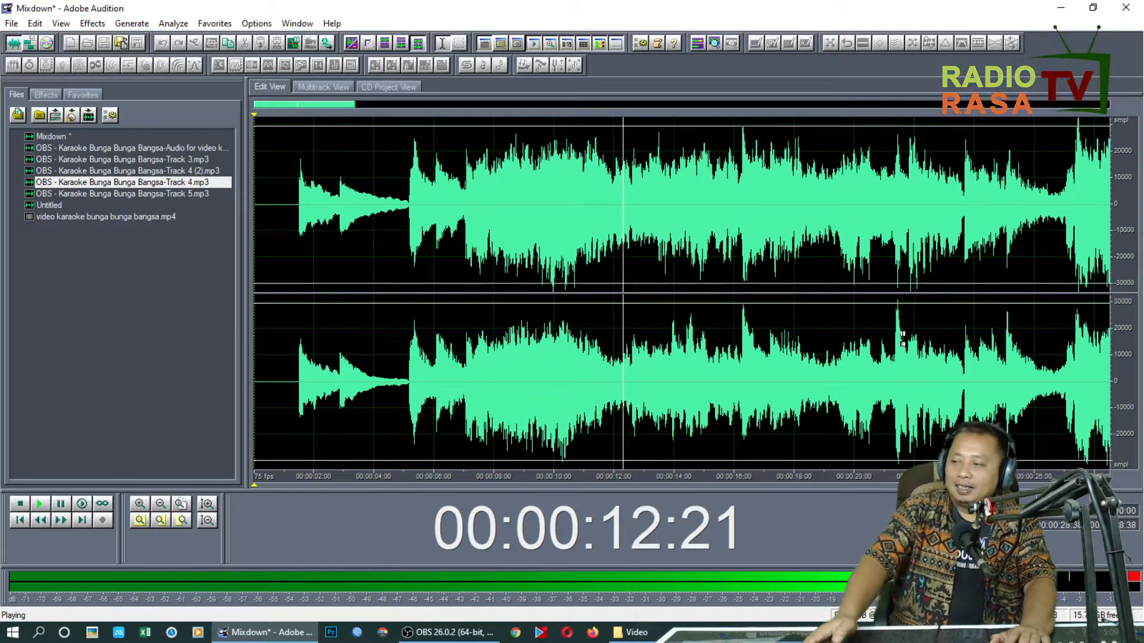
key(space)
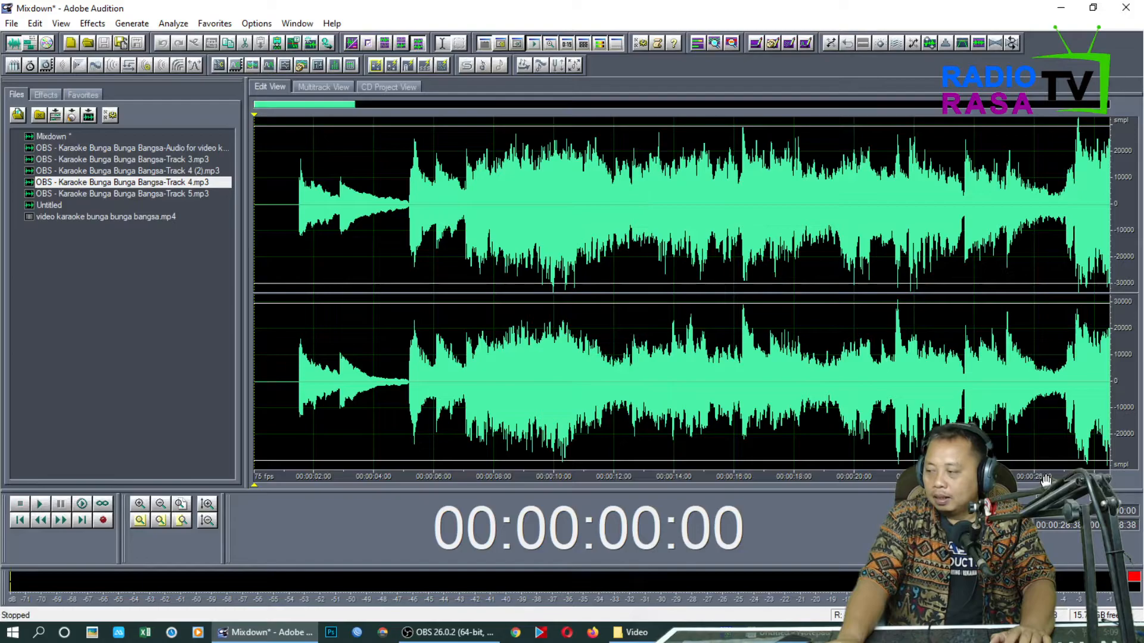
Replay the mixdown from the start and listen through the song to check how the vocal blends with the music
key(space)
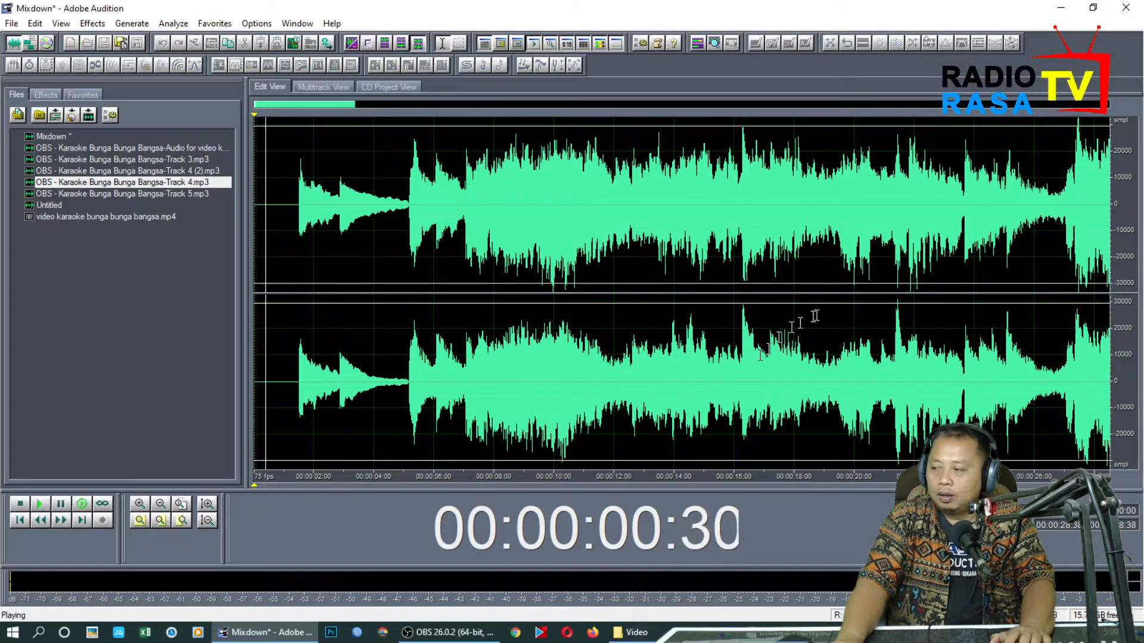
key(super)
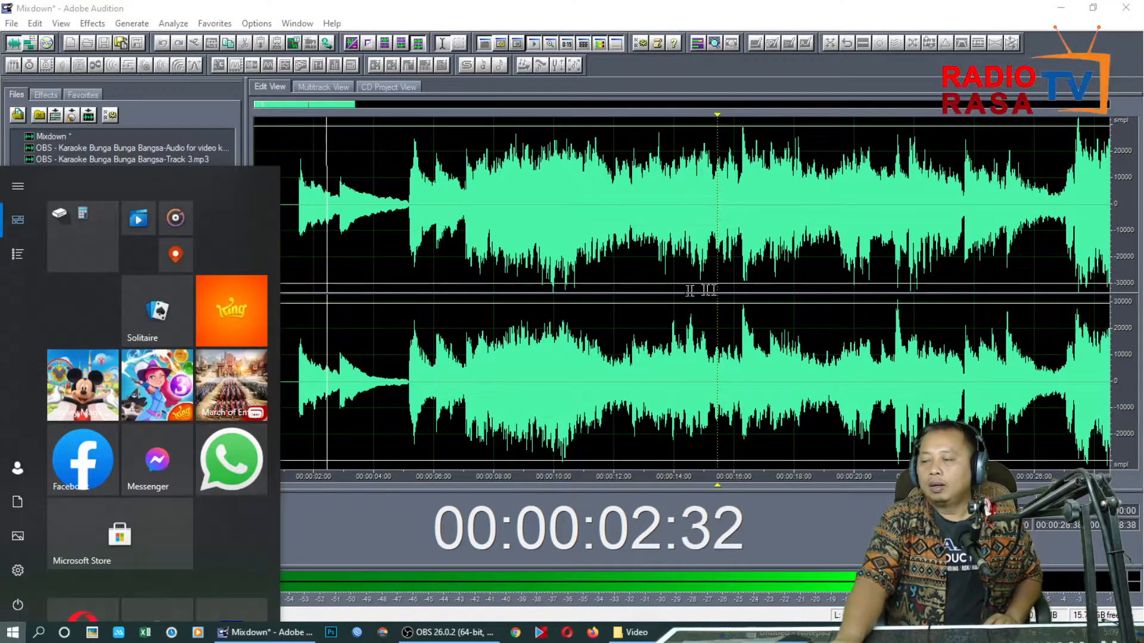
key(super)
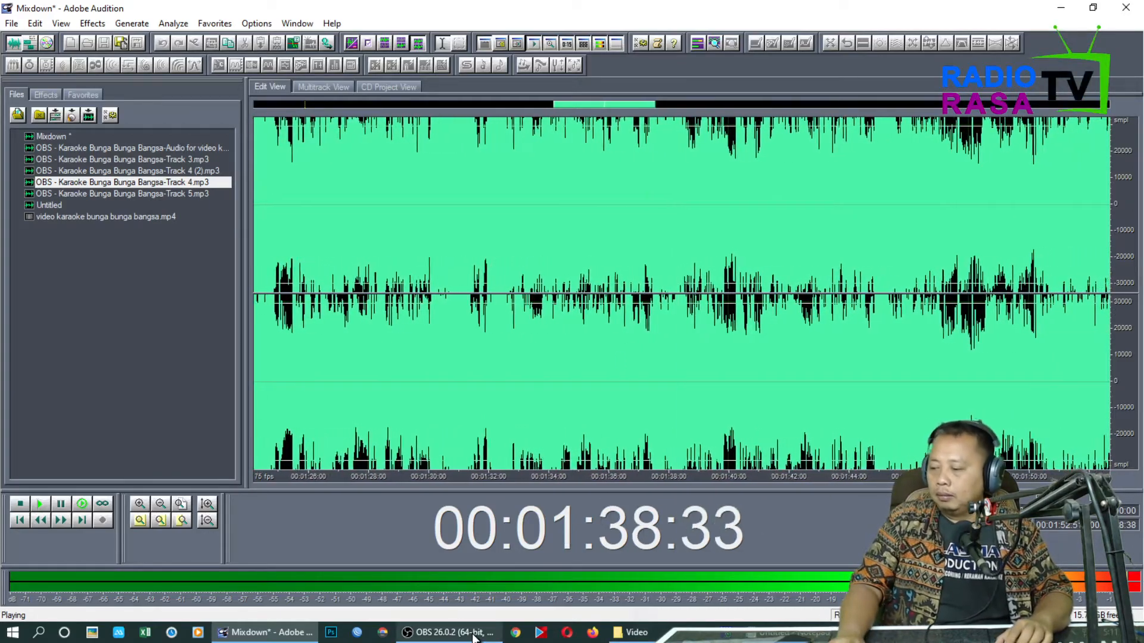
mouse_move(474, 637)
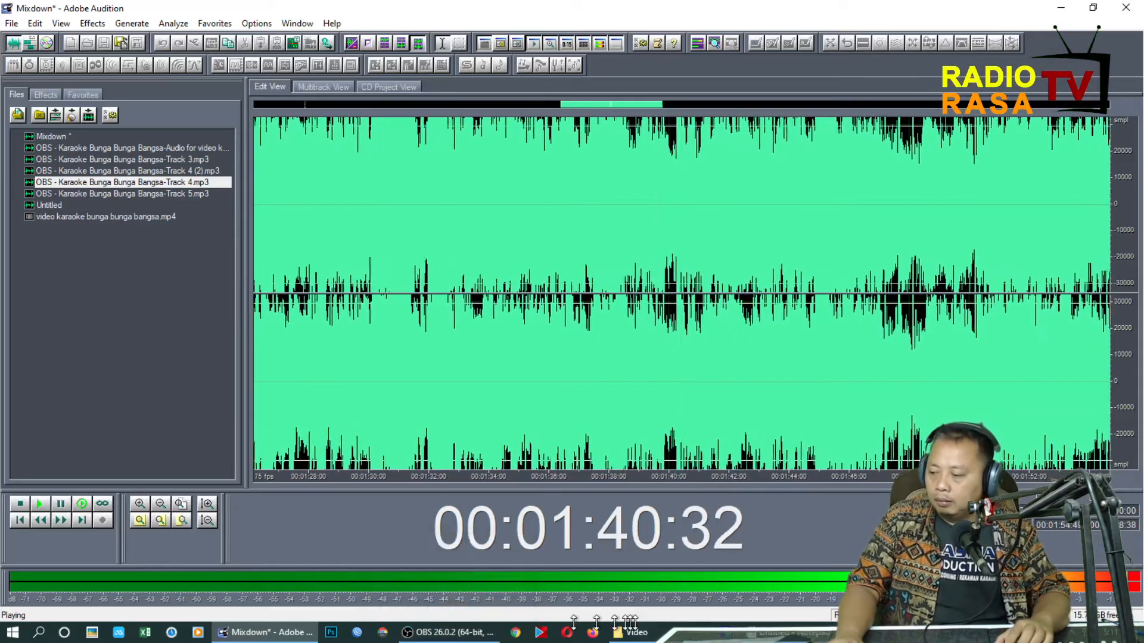
mouse_move(775, 632)
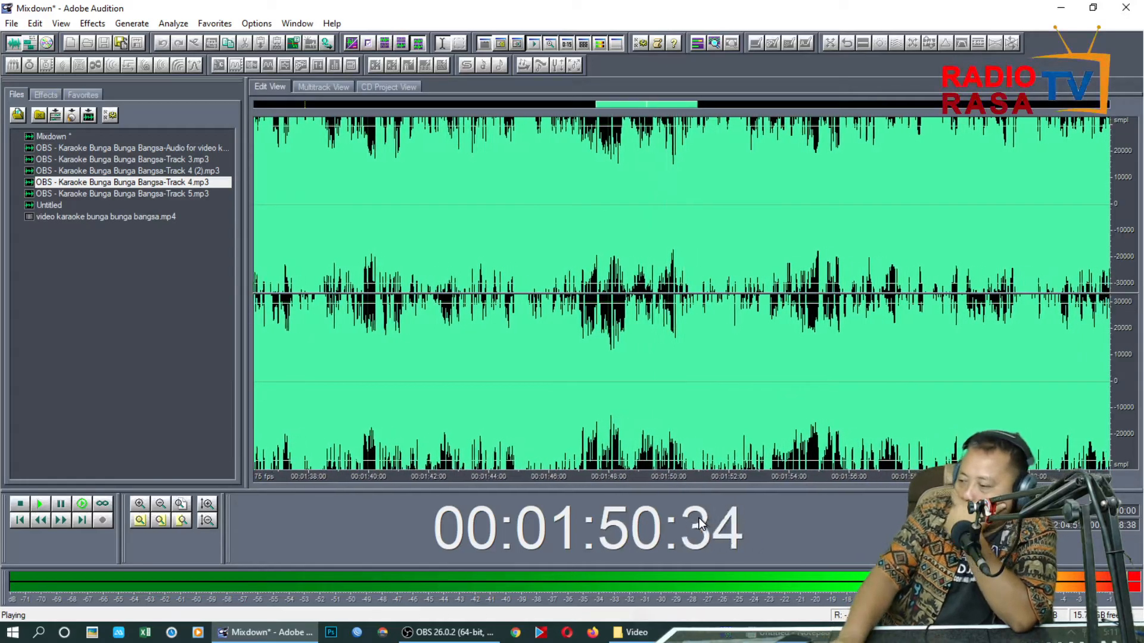
right_click(695, 522)
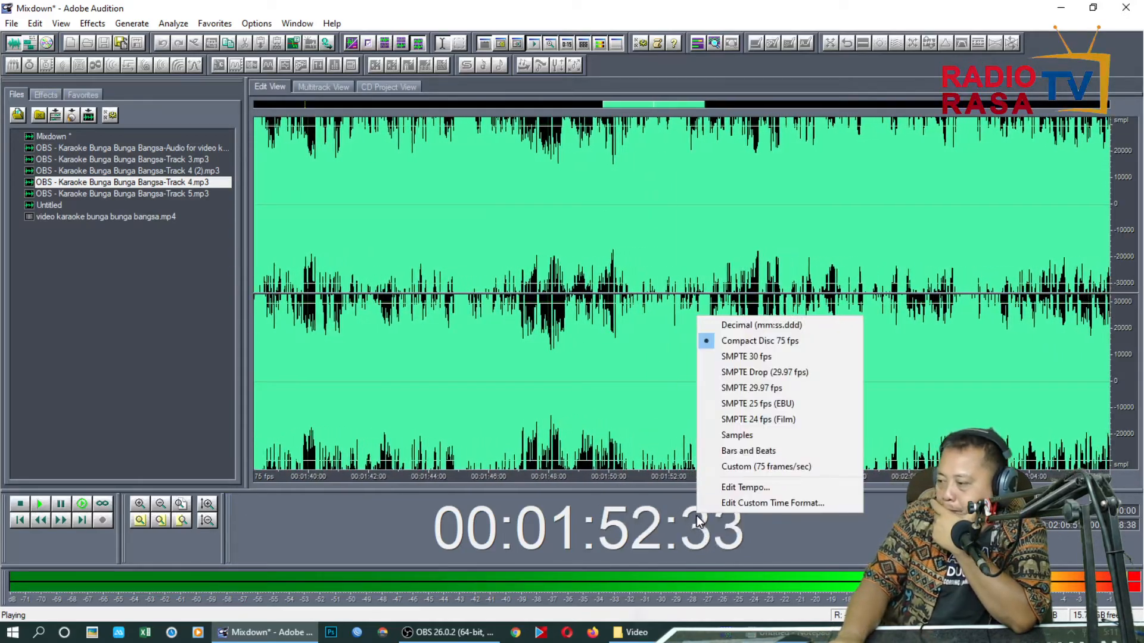
click(832, 548)
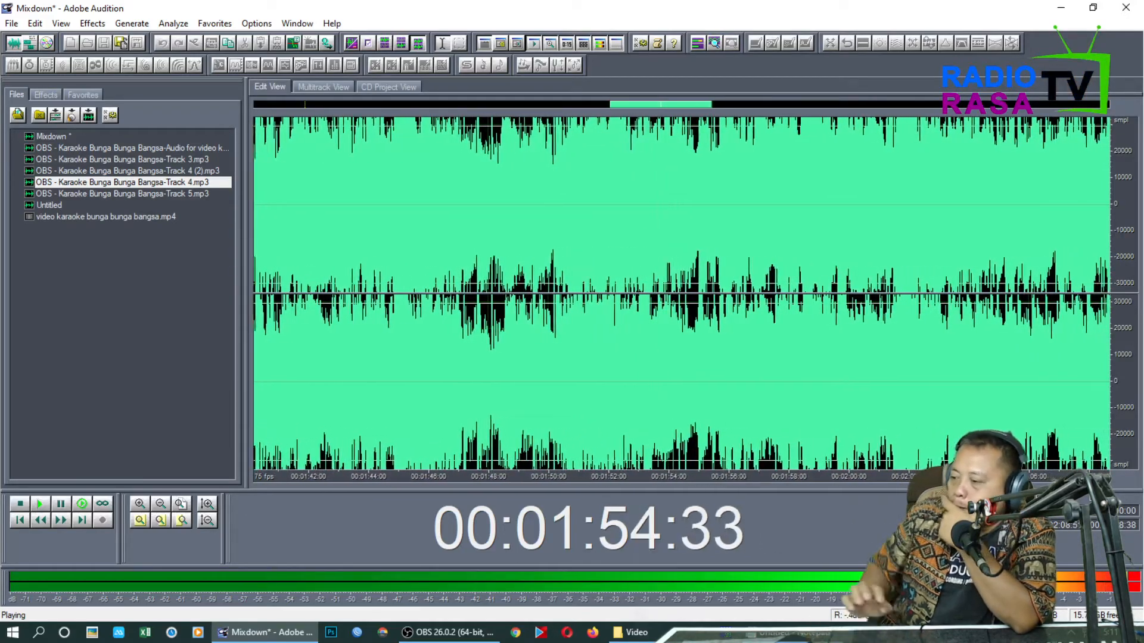